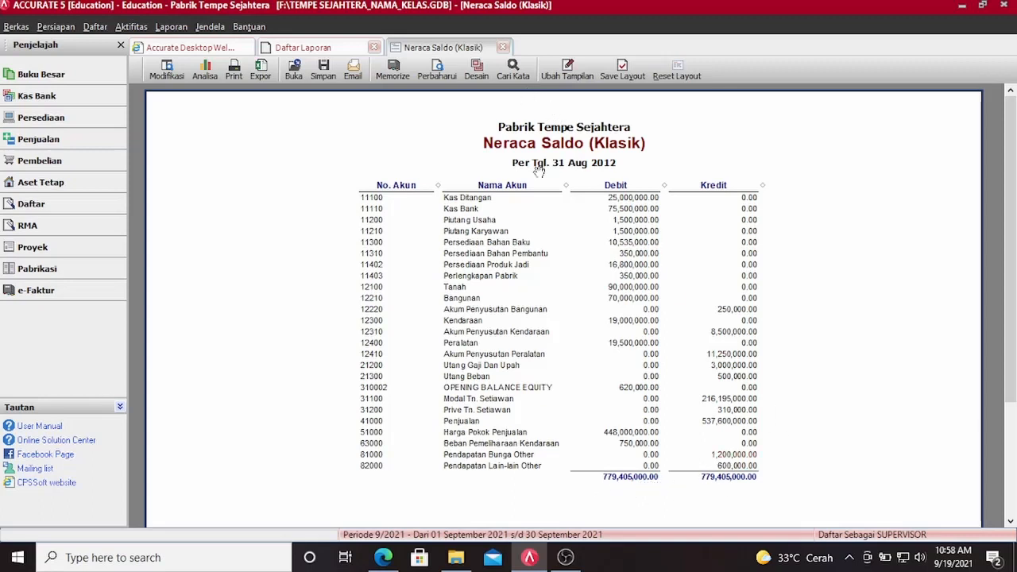
Close the trial balance report and the report list, and open the account list (Daftar Akun)
click(503, 47)
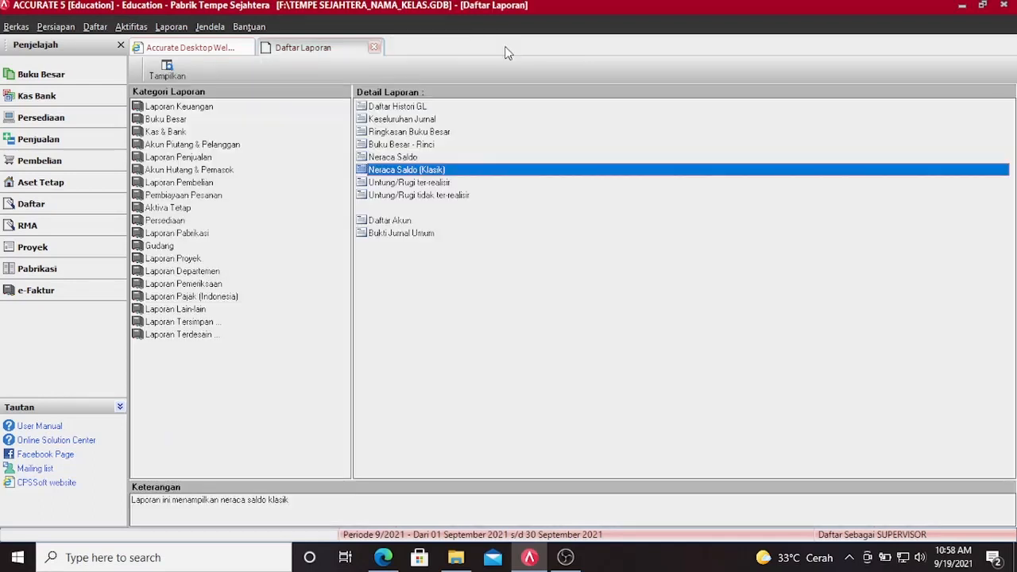
click(374, 48)
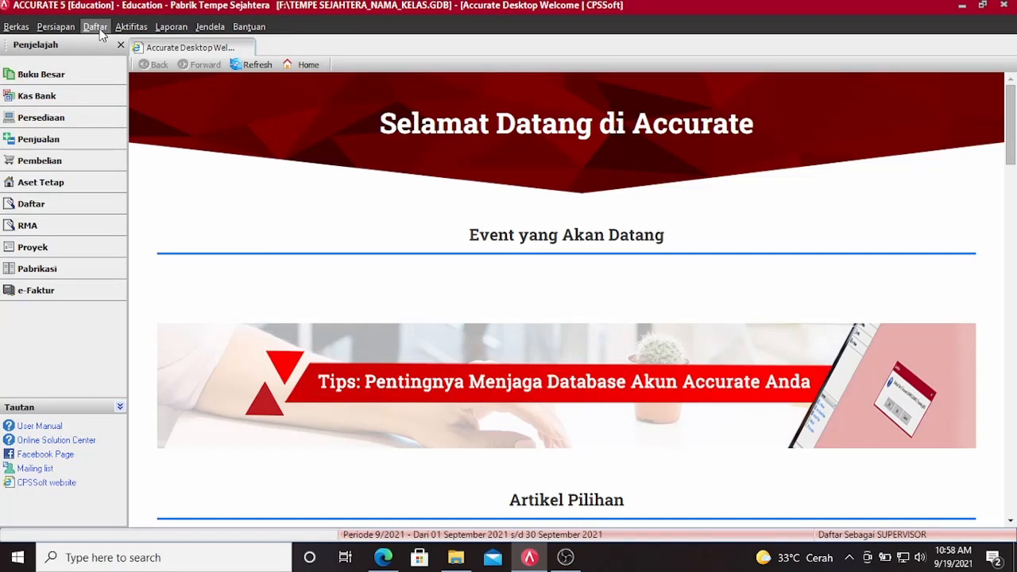
click(95, 27)
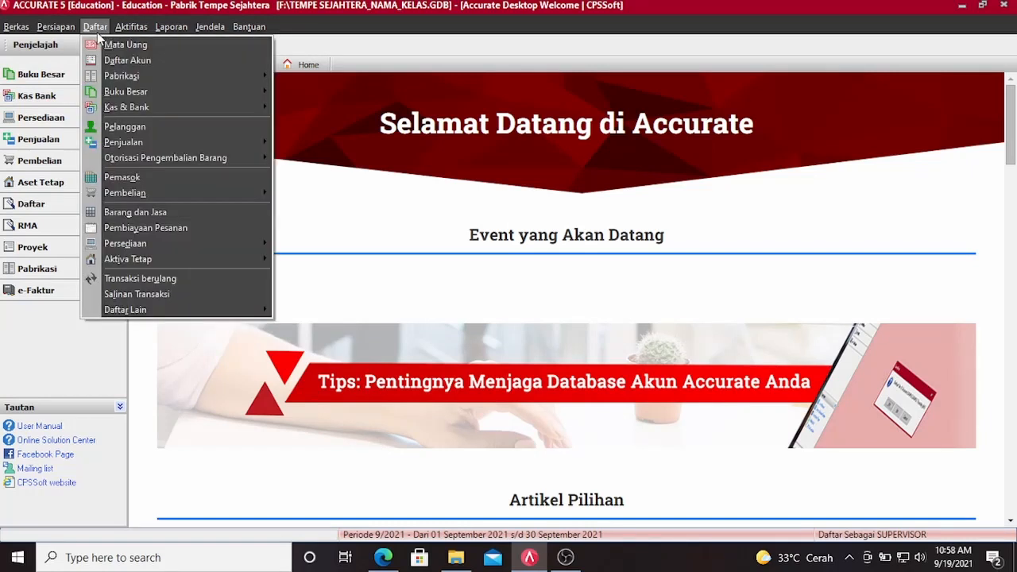
click(125, 60)
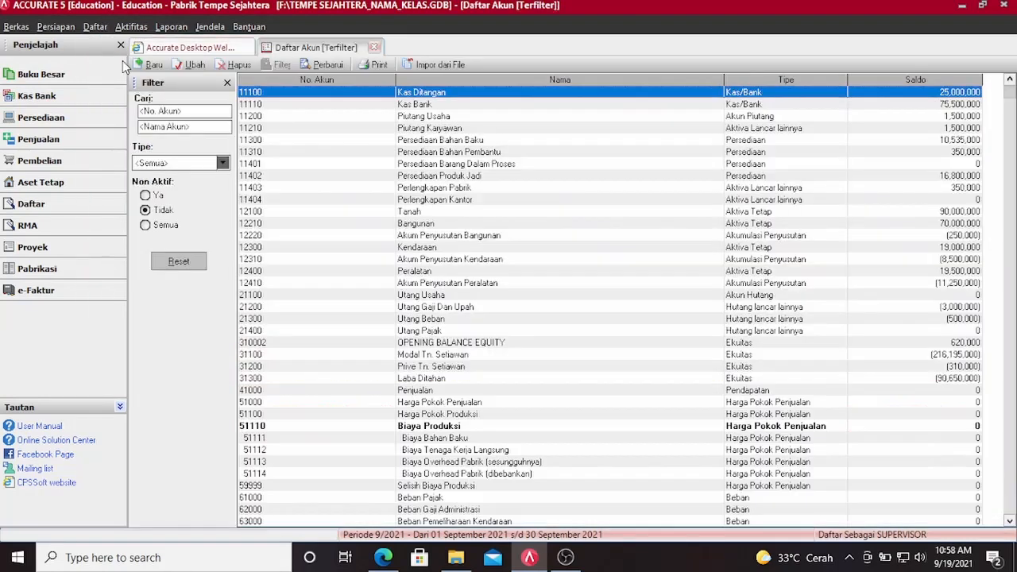
Set the opening balance of the Prive equity account to 0, save the account and refresh the account list
key(Down)
key(Down)
key(Down)
key(Down)
key(Down)
key(Down)
key(Down)
key(Down)
key(Down)
key(Down)
key(Down)
key(Down)
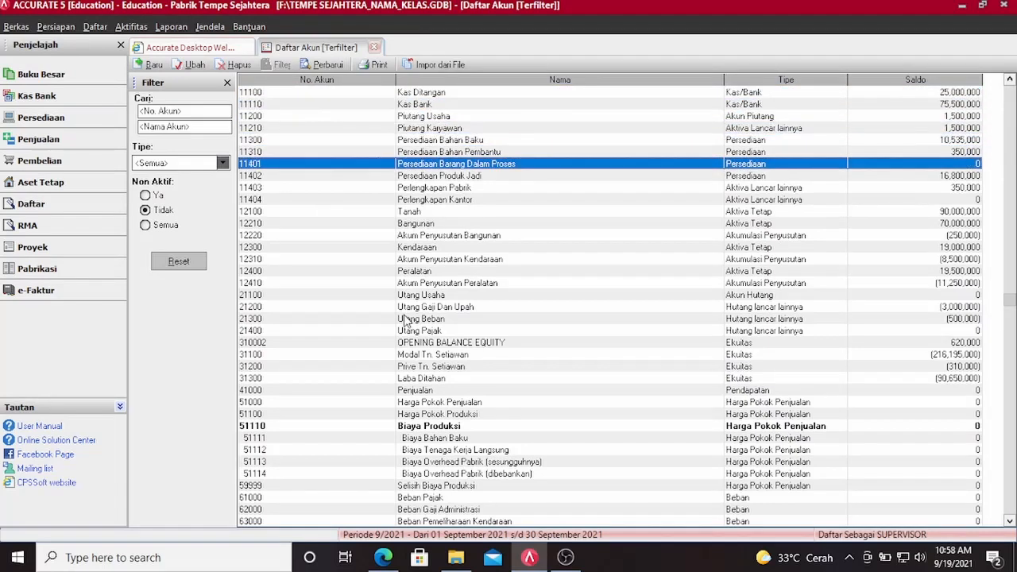
key(Down)
key(Down)
key(Down)
key(Down)
key(Down)
key(Down)
click(442, 367)
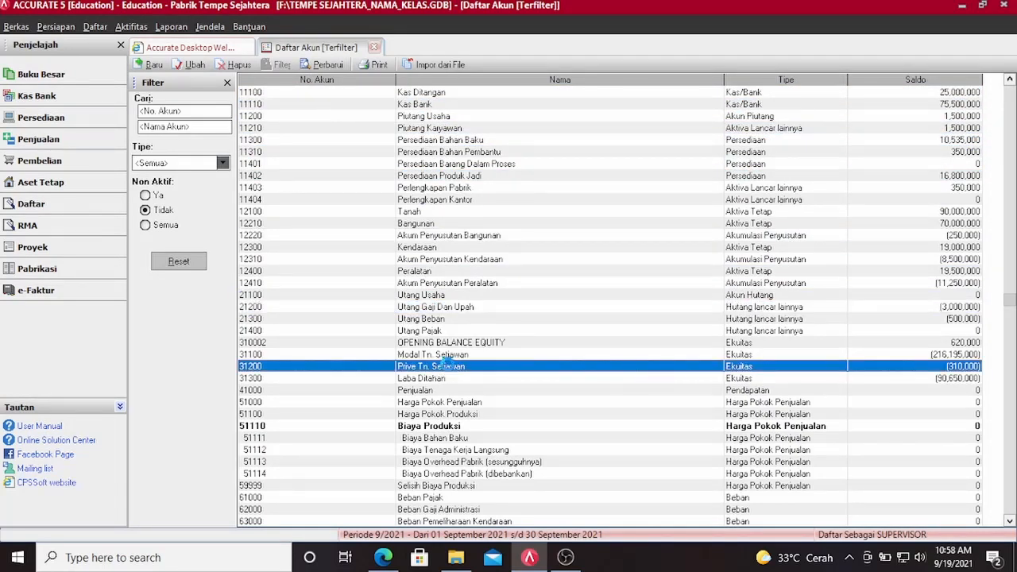
double_click(448, 370)
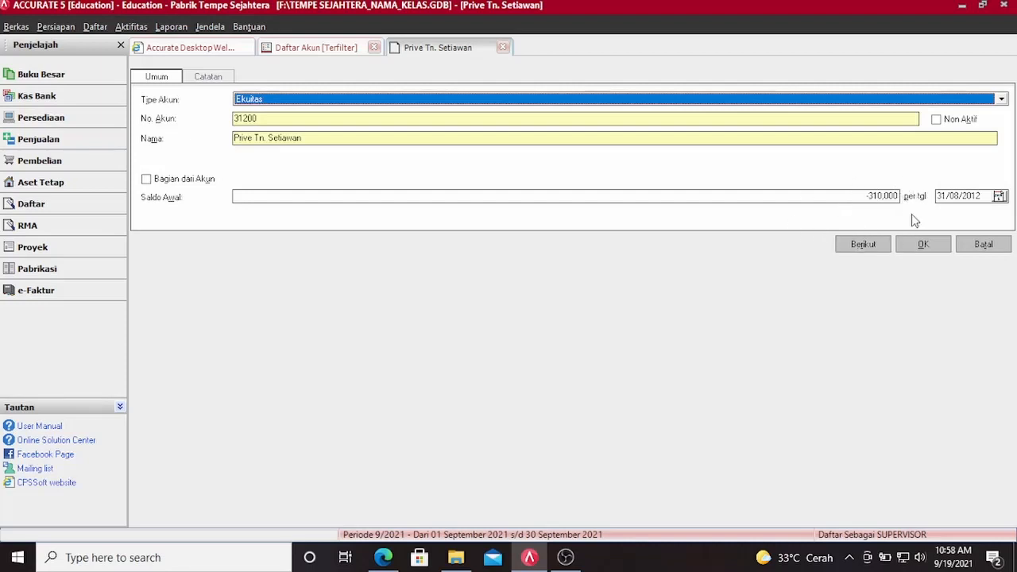
click(854, 201)
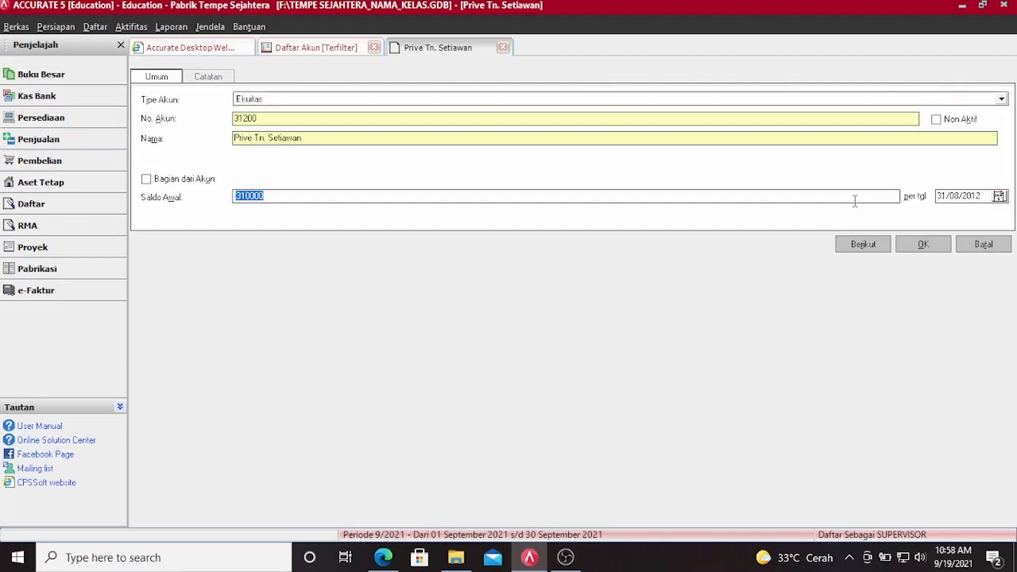
text(0)
key(BackSpace)
text(0)
key(Tab)
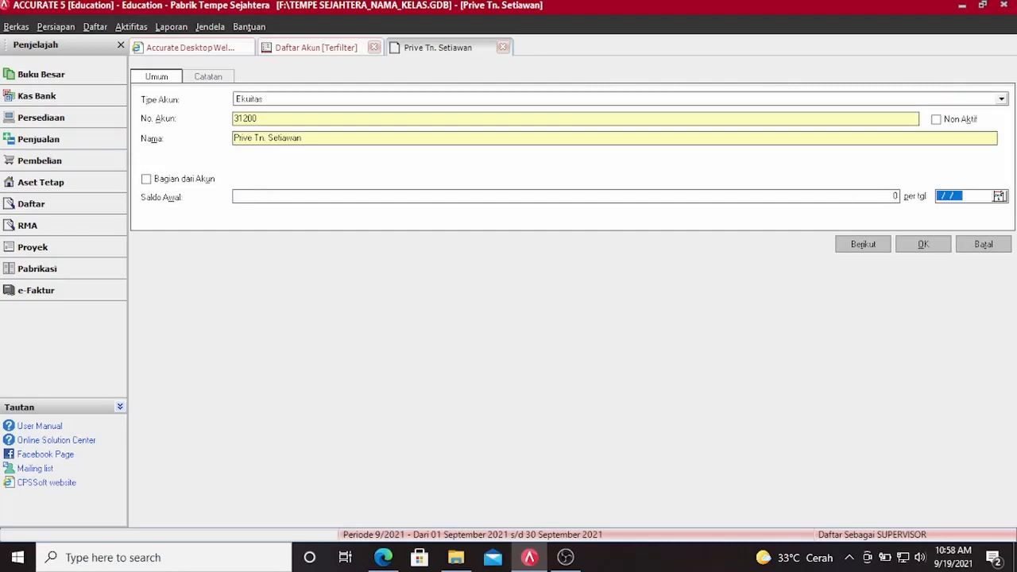
key(Tab)
click(922, 243)
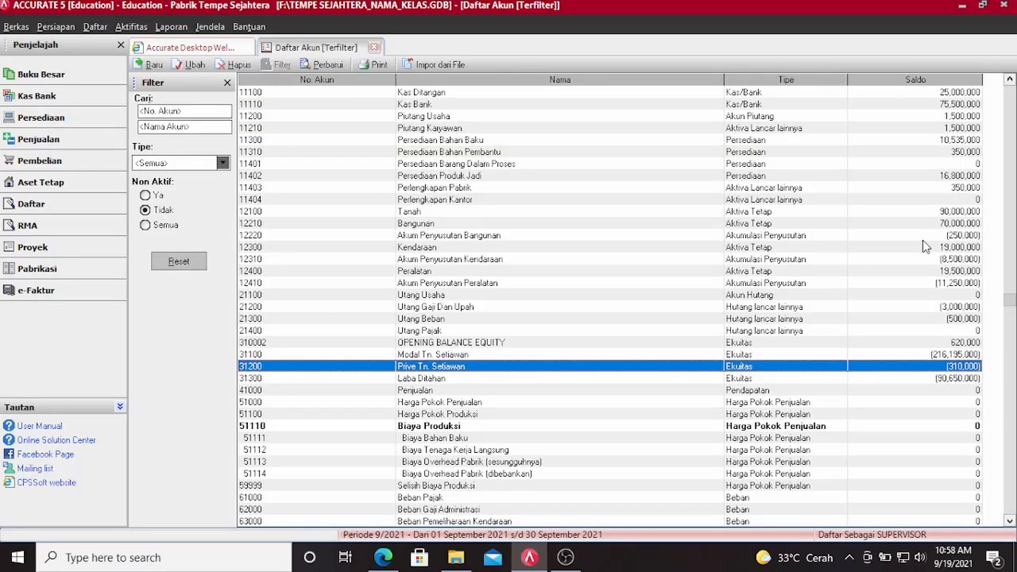
click(323, 65)
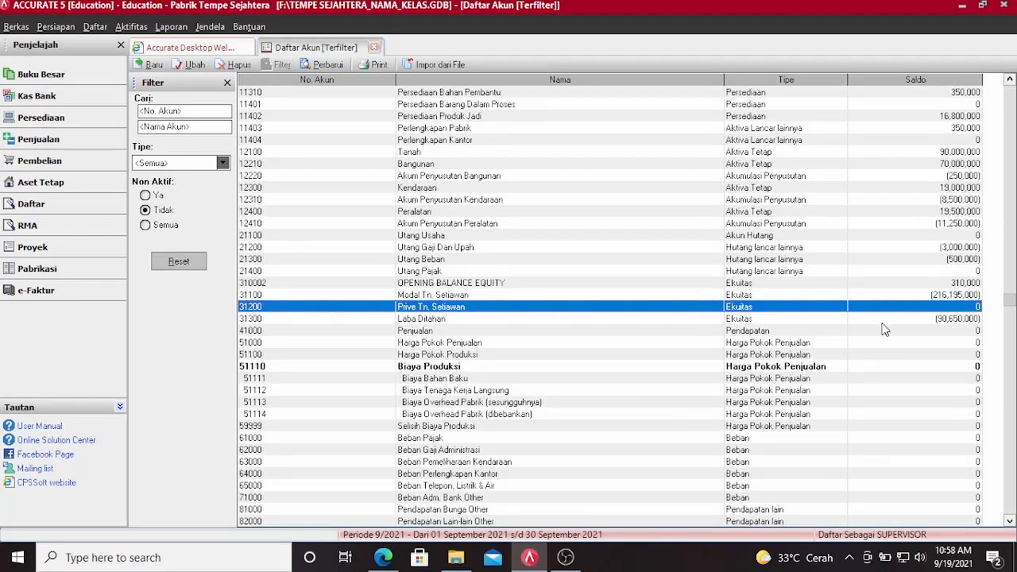
Set the Prive equity account's opening balance to -310000, save it and refresh the account list
double_click(388, 313)
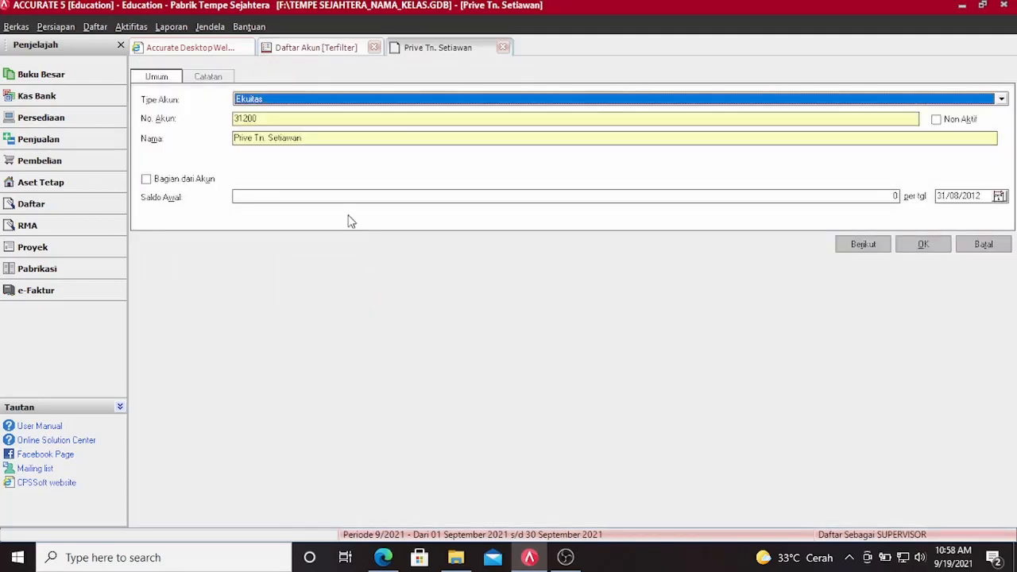
click(351, 198)
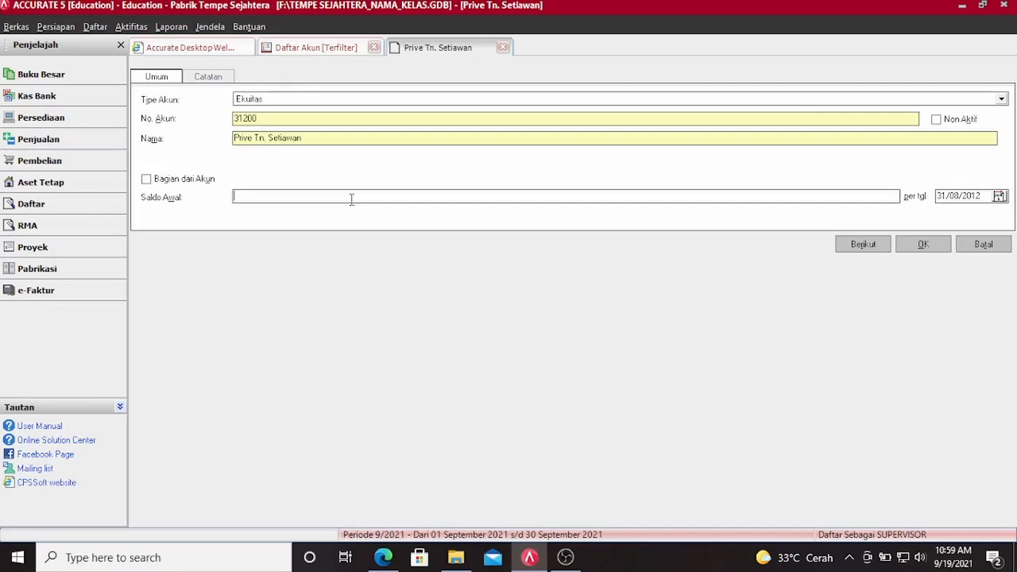
text(-310000)
click(923, 244)
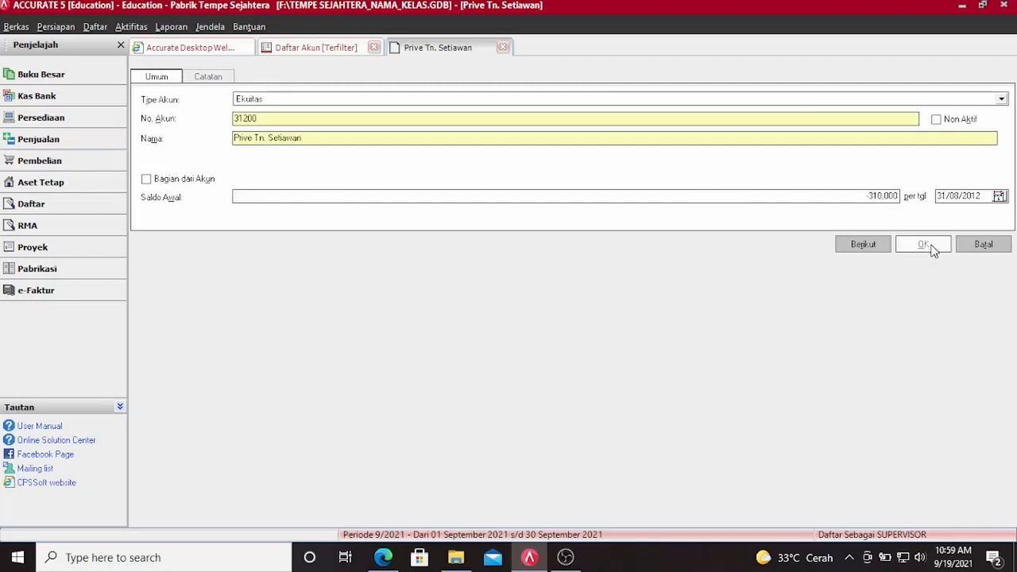
click(474, 319)
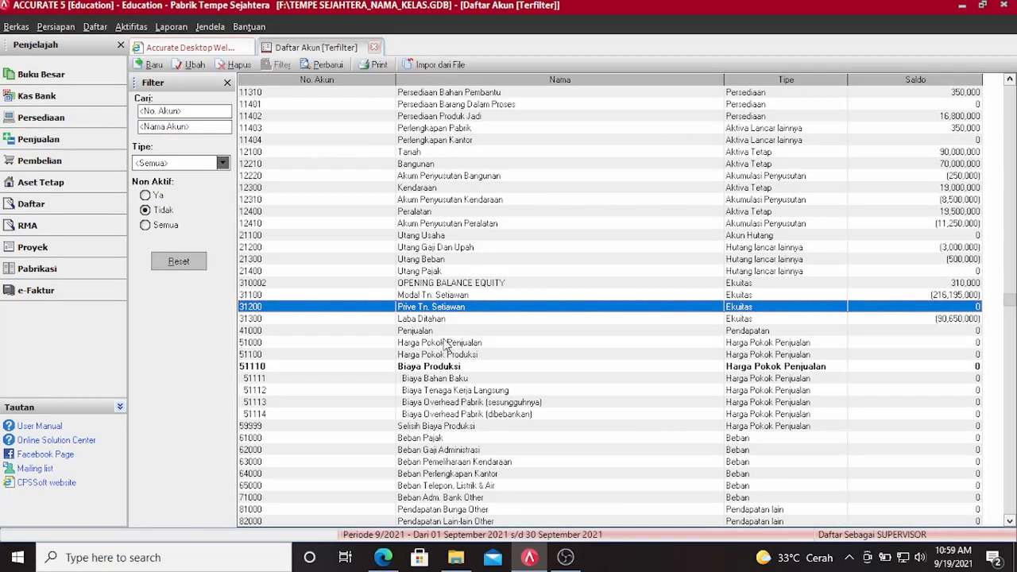
click(322, 64)
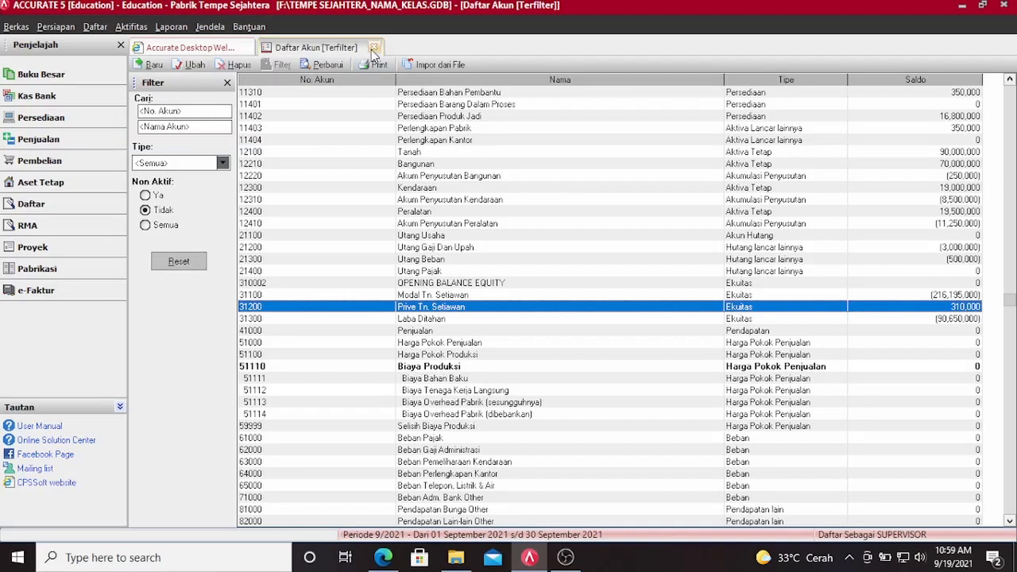
Display the Neraca Saldo (Klasik) report from the Buku Besar category as of 31/12/2012
click(173, 30)
click(177, 40)
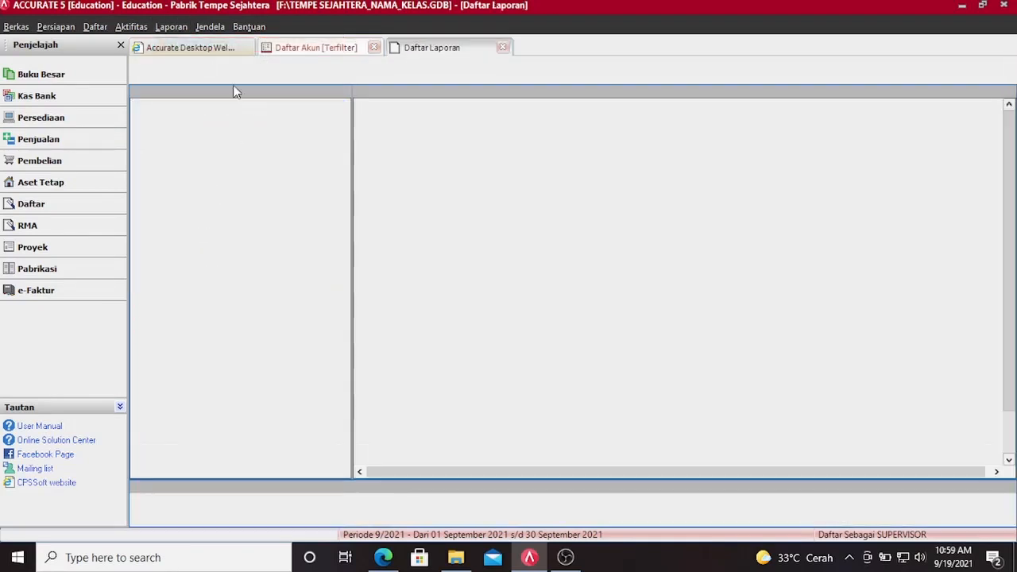
click(238, 121)
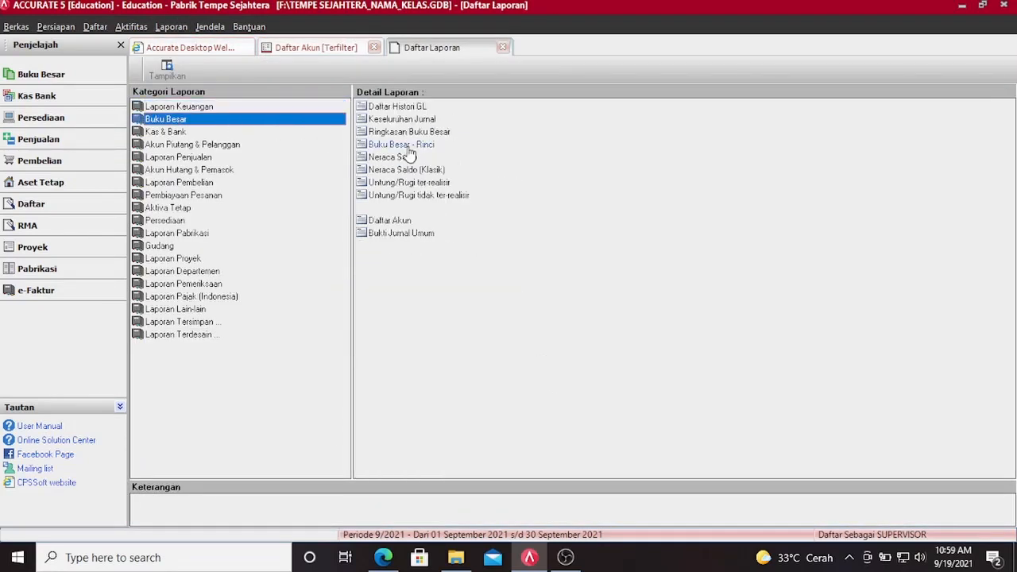
double_click(401, 170)
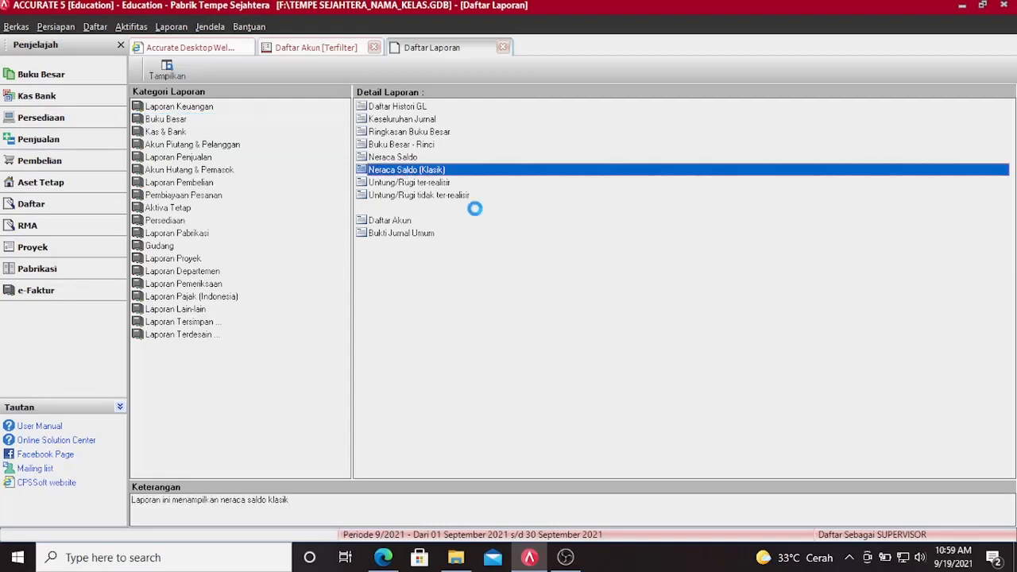
click(440, 160)
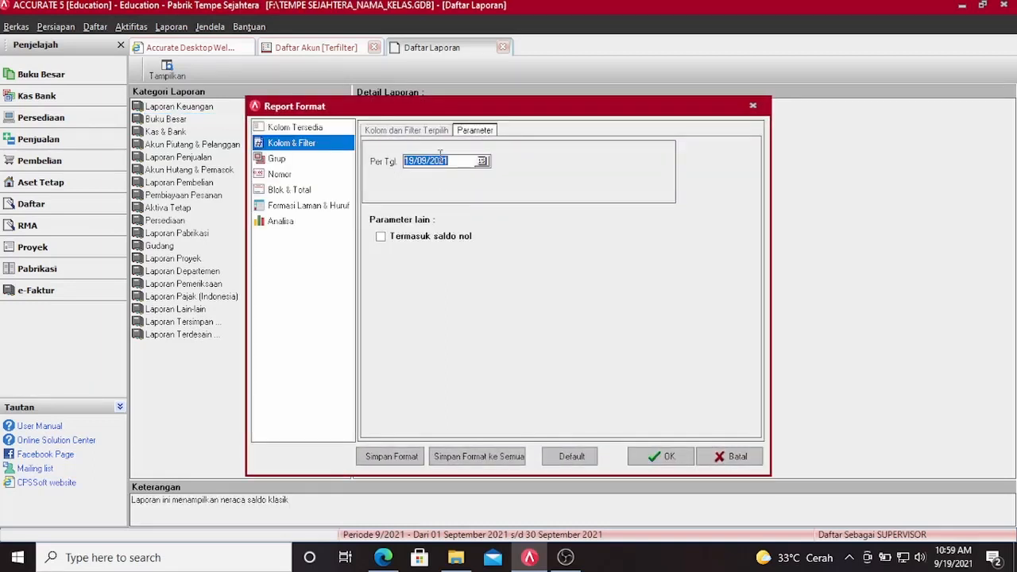
text(31/12/2012)
click(658, 457)
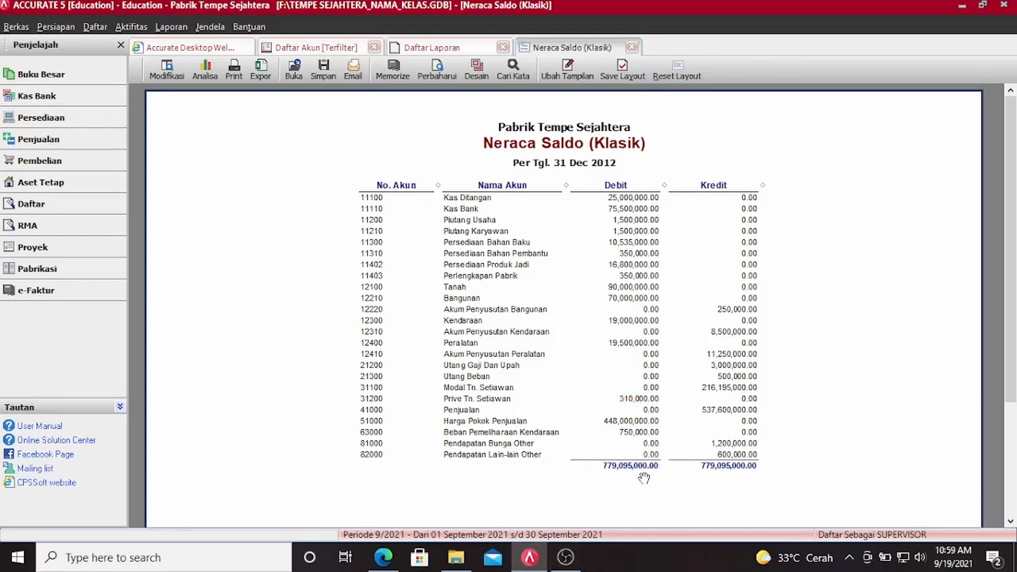
Close the Neraca Saldo (Klasik) report, the report list and the account list
click(632, 47)
click(501, 48)
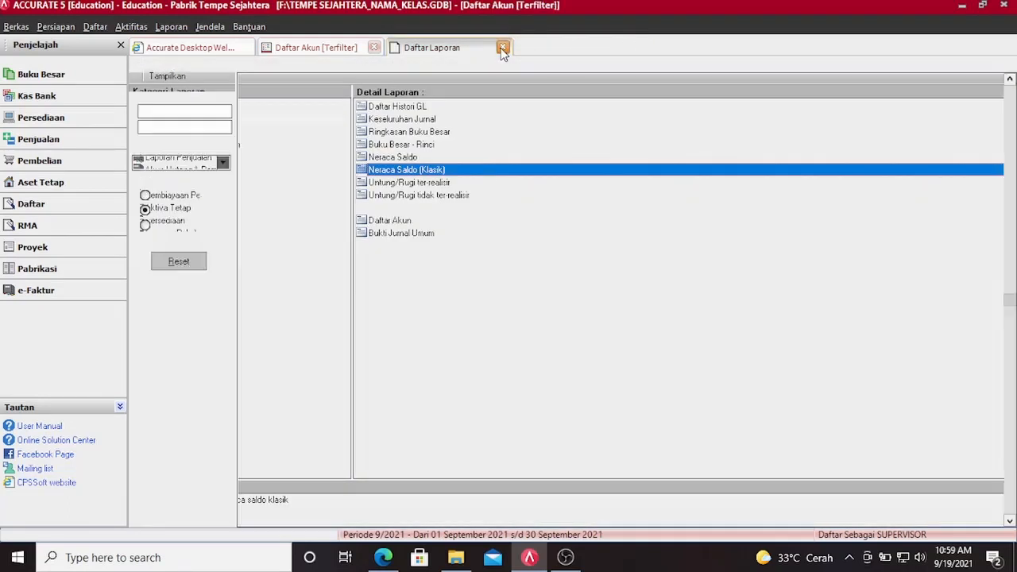
click(374, 47)
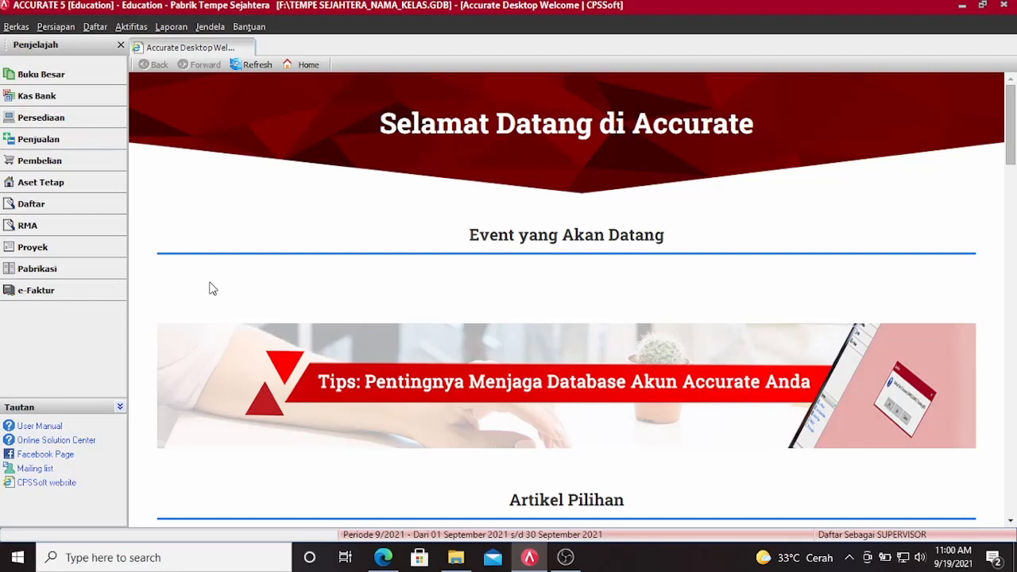
Start a new cash/bank payment paid from Kas Ditangan with voucher number BKK09-1, dated 01/09/2012
click(89, 105)
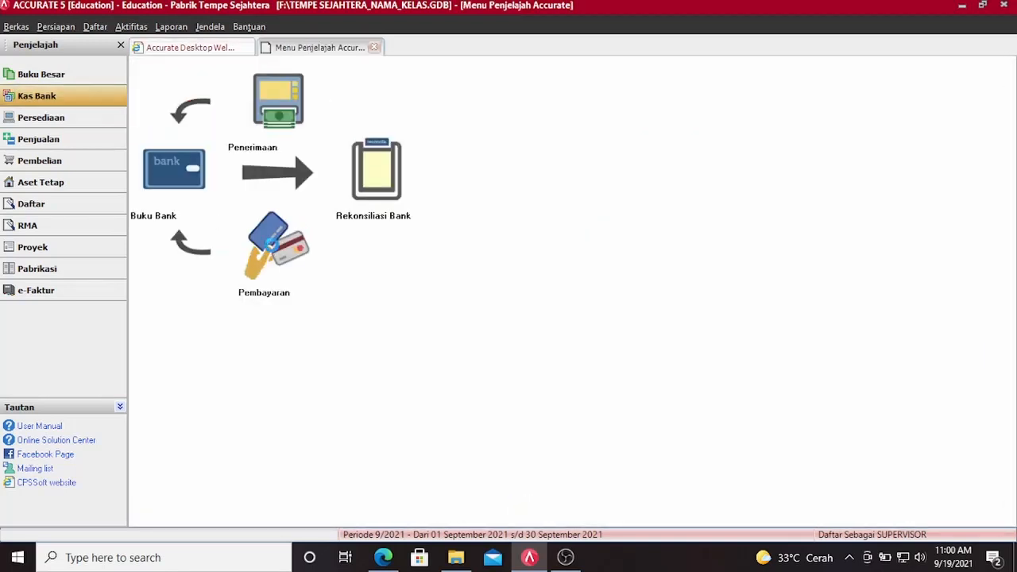
click(273, 246)
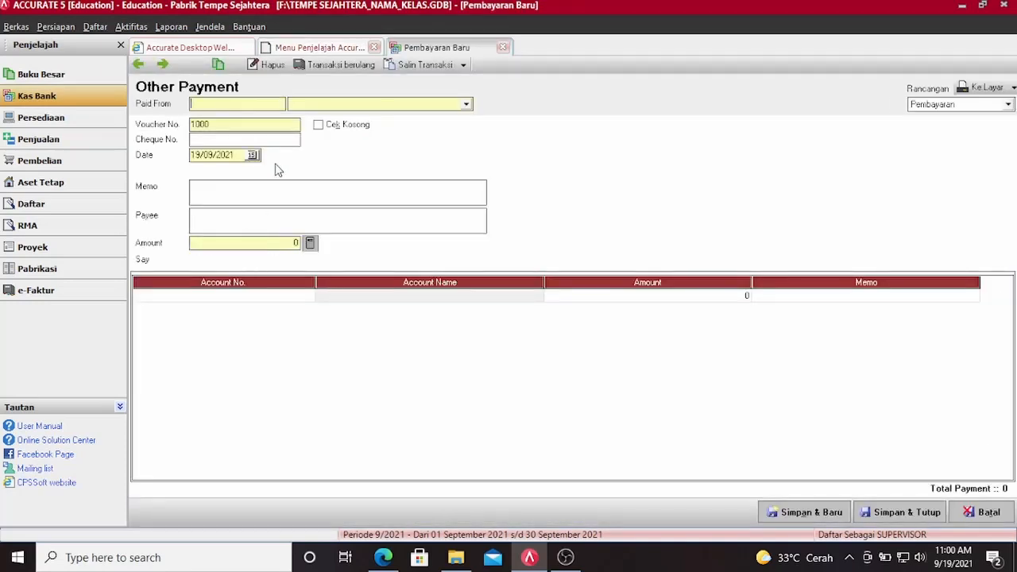
click(333, 105)
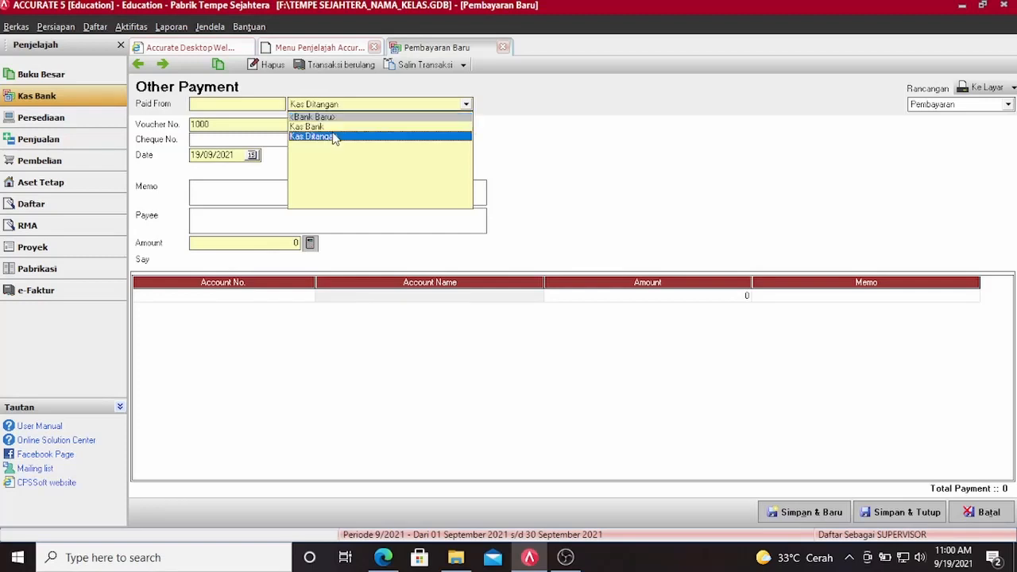
click(332, 137)
key(Tab)
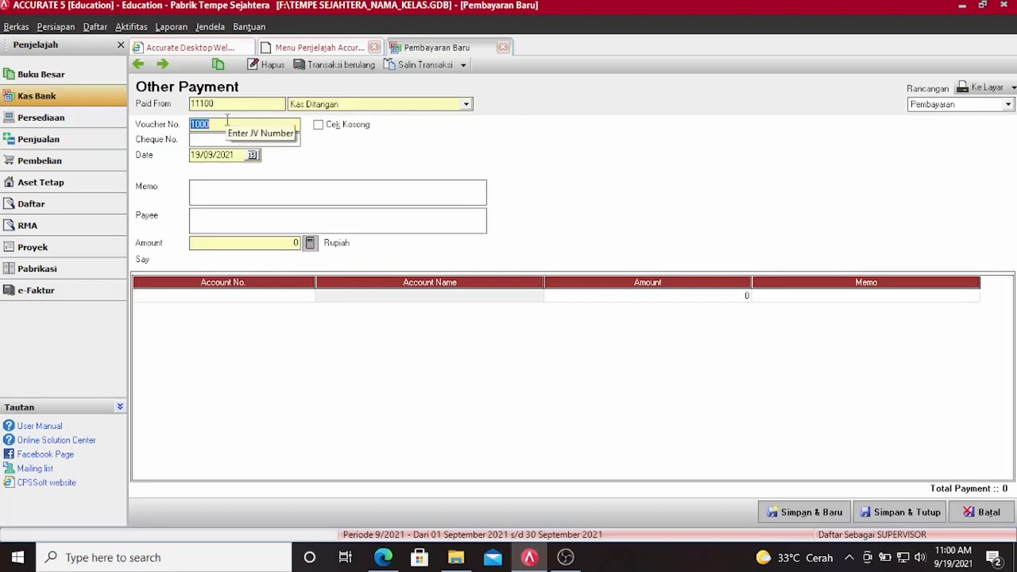
text(B)
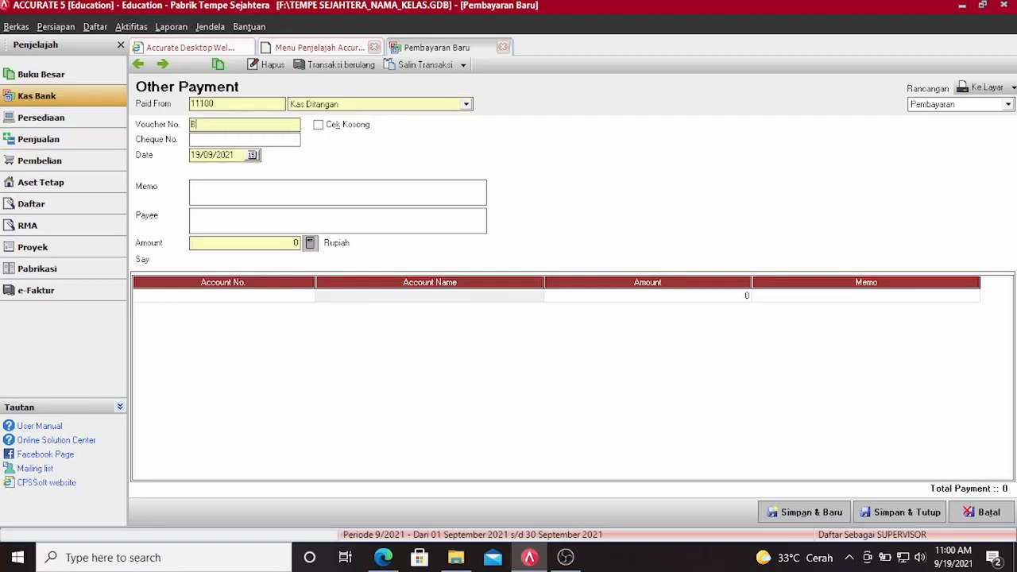
text(KK09-1)
click(212, 156)
text(01/09/2012)
Add a payment line of 3,000,000 to Utang Gaji Dan Upah, calculate the payment amount from it, and save and close the payment
click(288, 296)
click(307, 295)
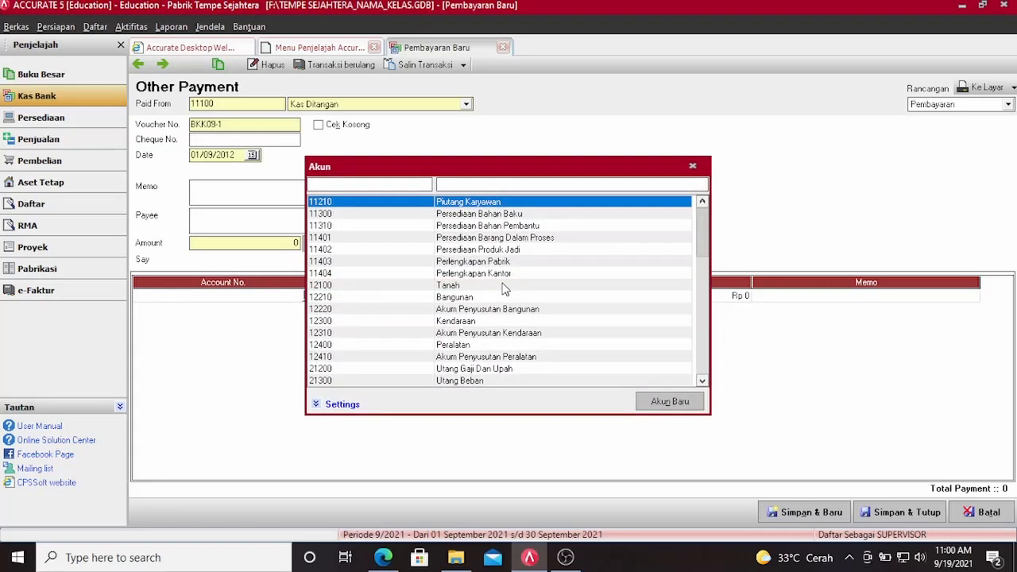
double_click(479, 369)
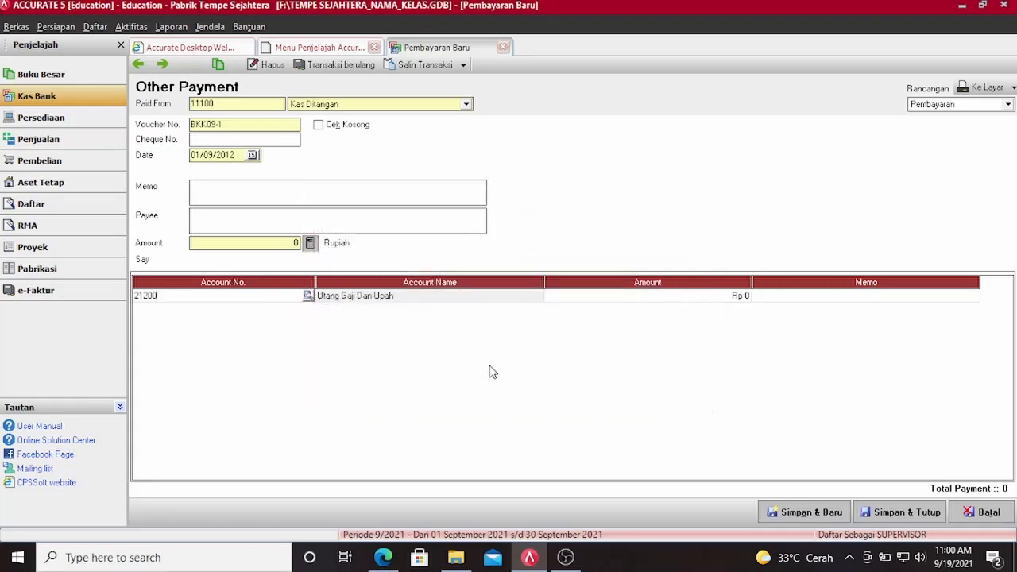
click(651, 296)
text(3000000)
key(Tab)
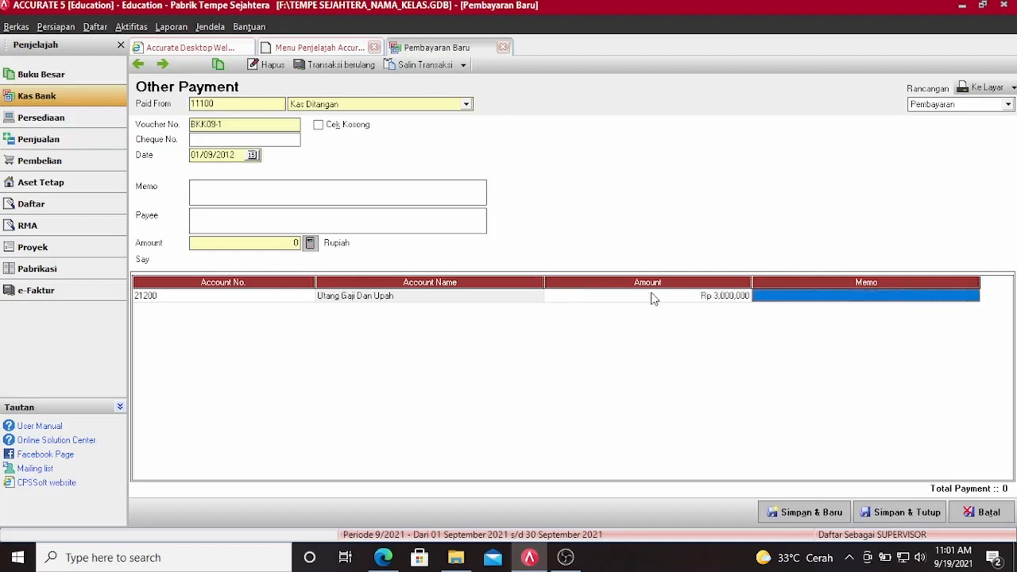
click(310, 243)
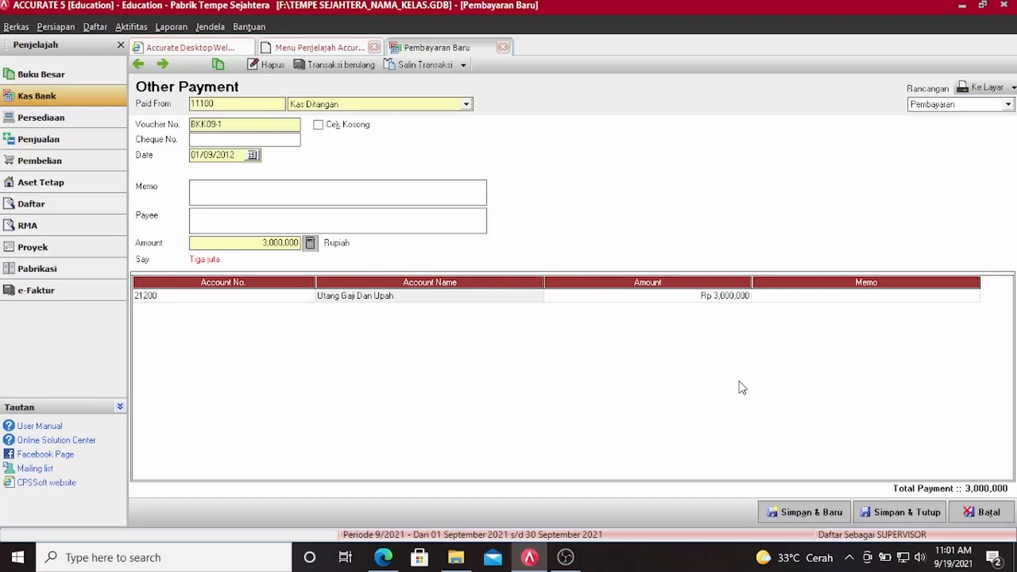
click(915, 516)
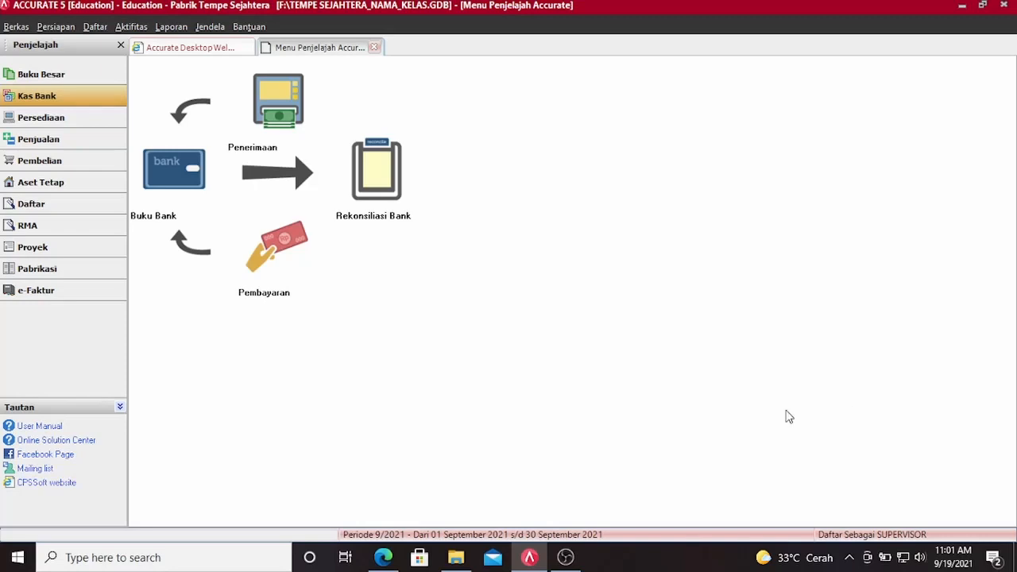
Start a new sales invoice for the customer Penjualan Tunai
click(90, 144)
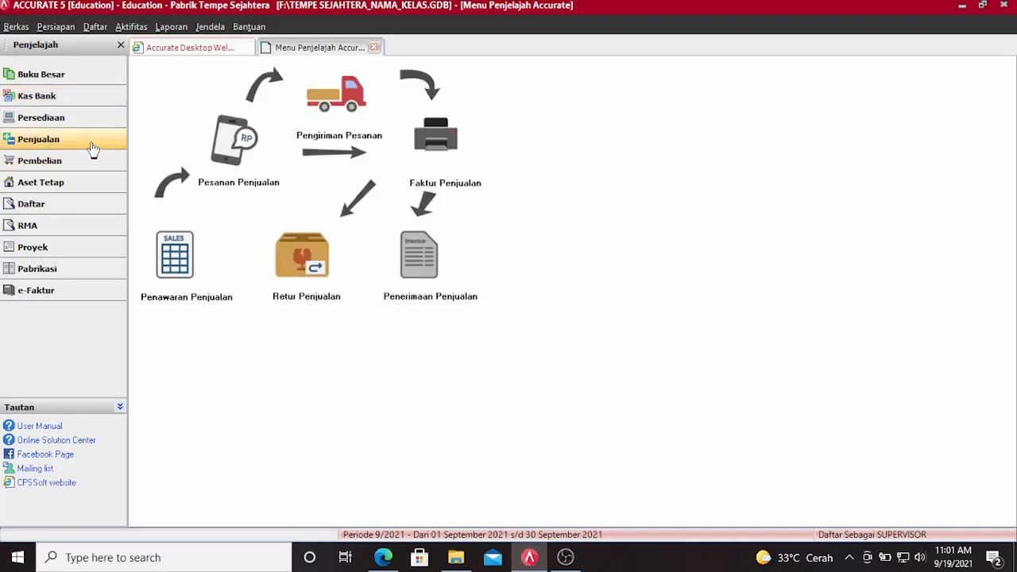
click(446, 150)
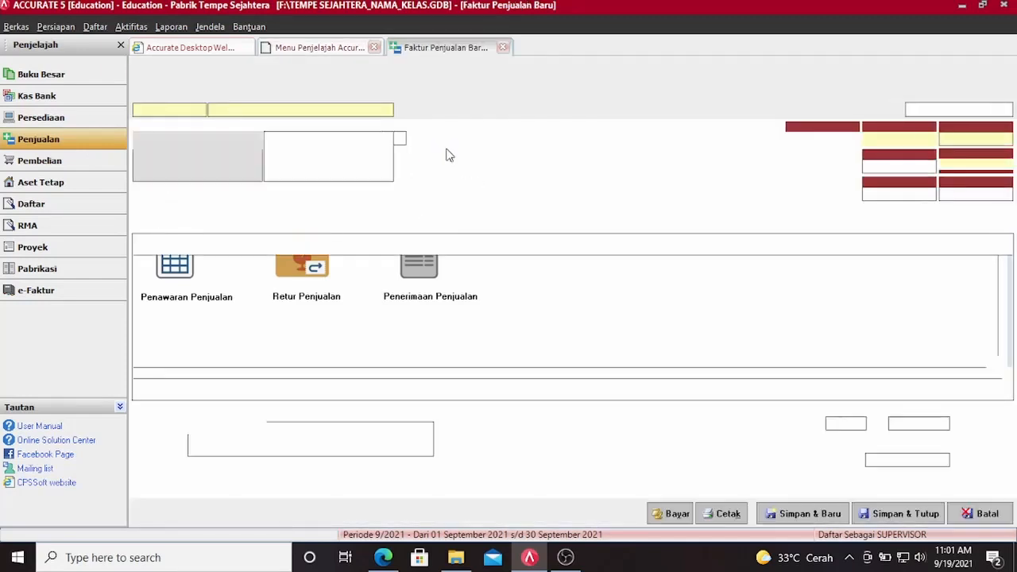
click(387, 110)
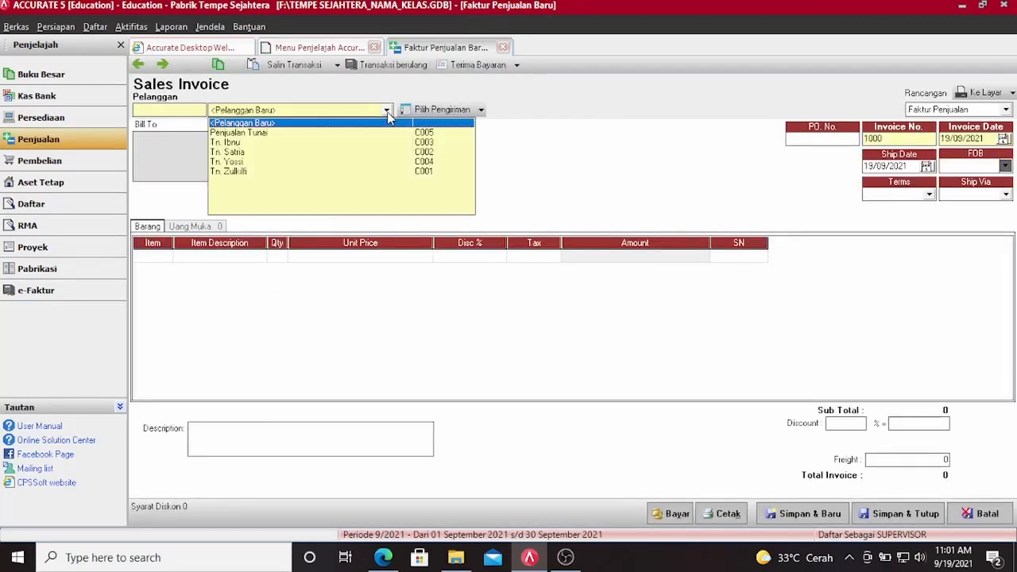
click(340, 134)
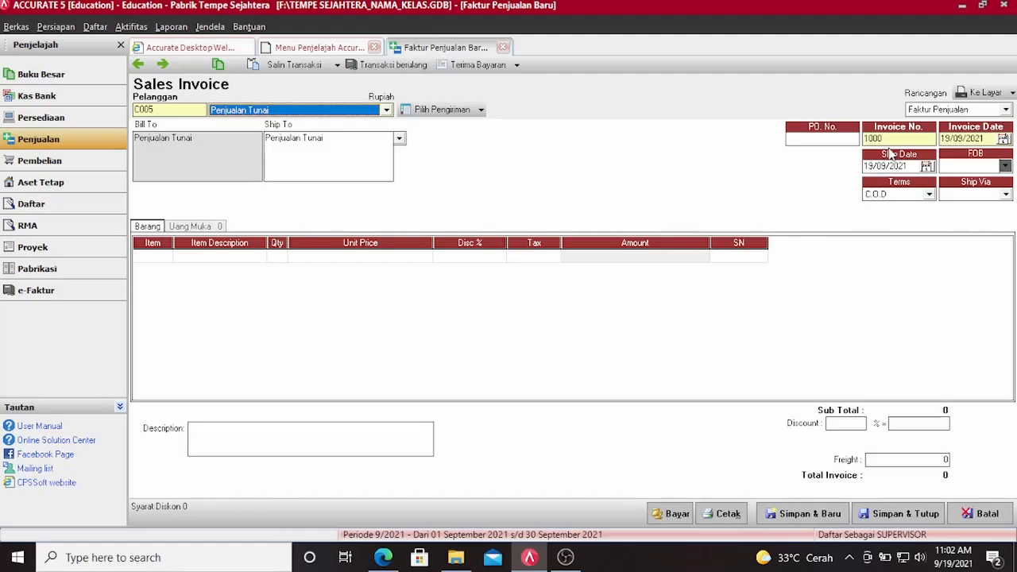
Set the sales invoice number to NK09-1 and both the invoice date and ship date to 02/09/2012
click(886, 139)
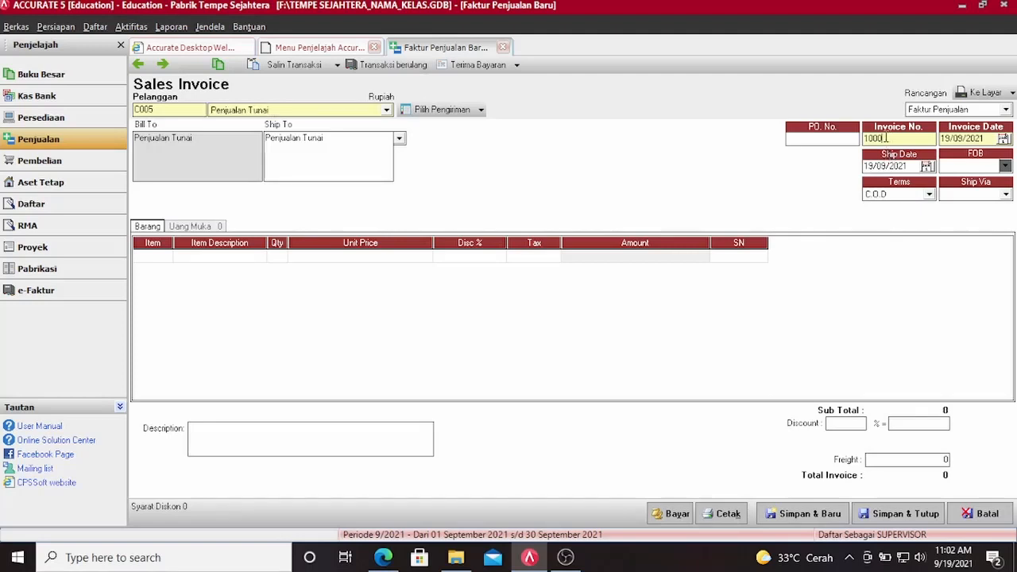
double_click(886, 138)
text(NK09-1)
key(Tab)
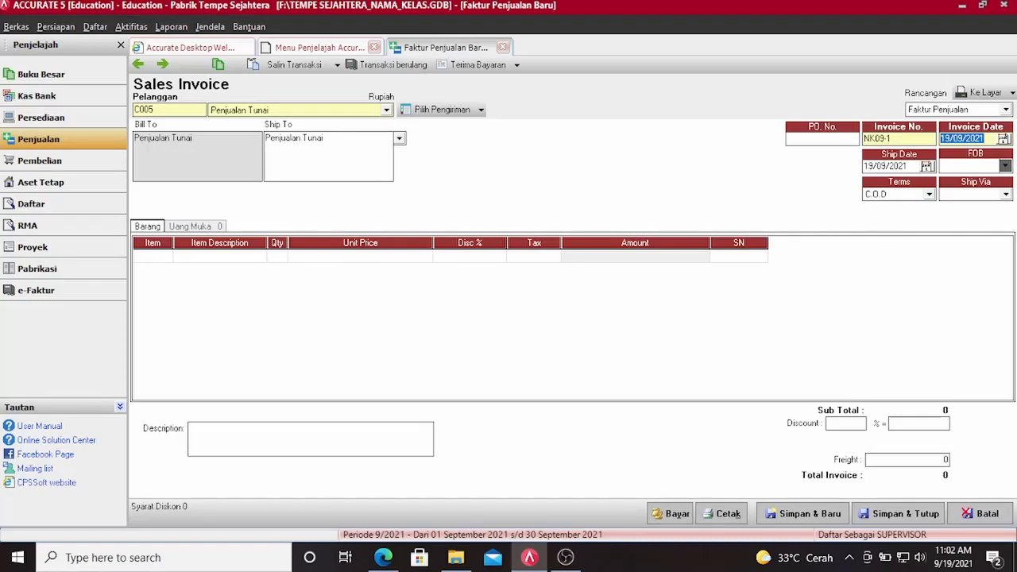
text(02/09/2012)
key(Tab)
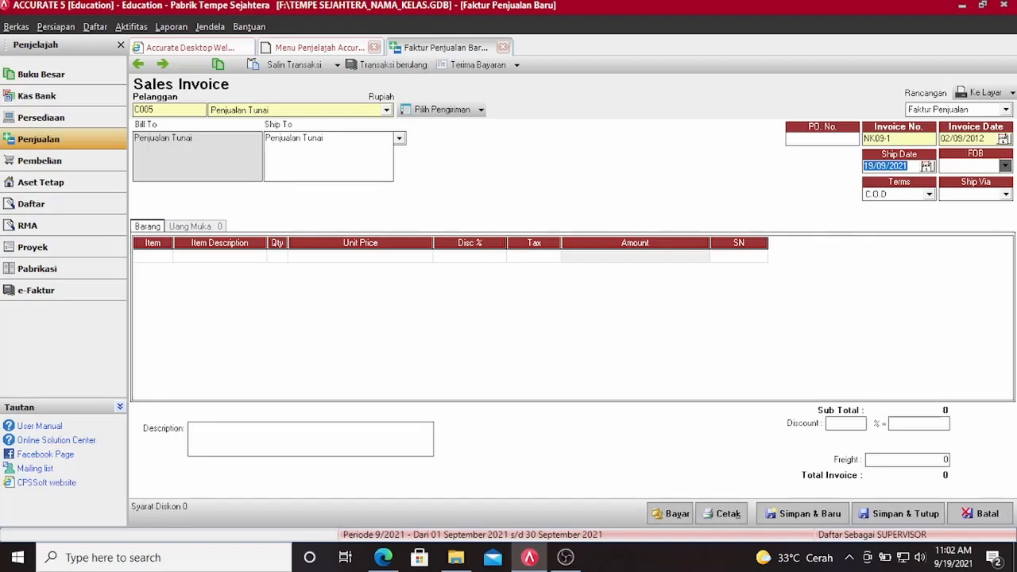
text(02/09/2012)
Add item P001 TEMPE to the sales invoice with a quantity of 1,600
click(163, 258)
click(165, 256)
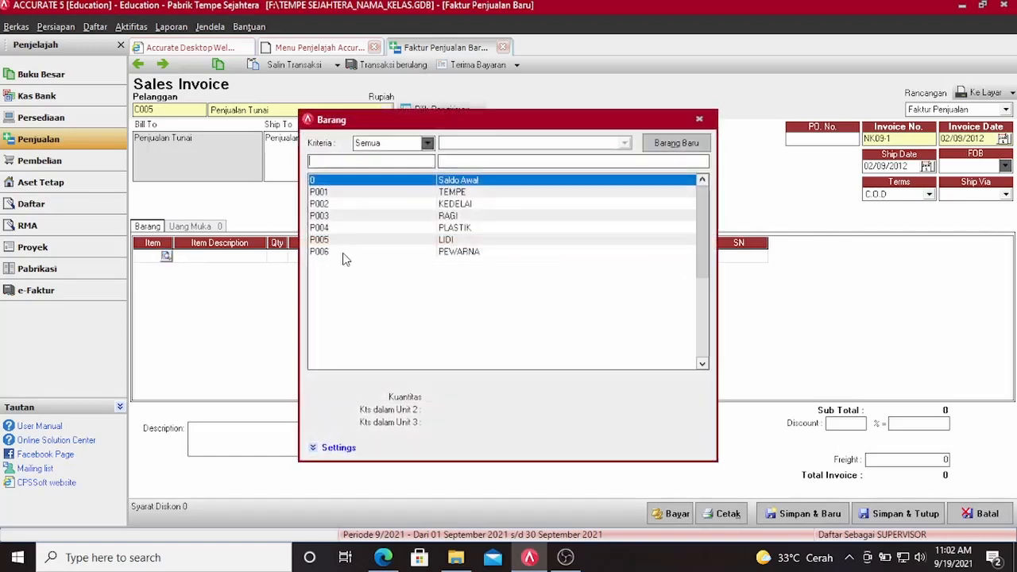
double_click(422, 195)
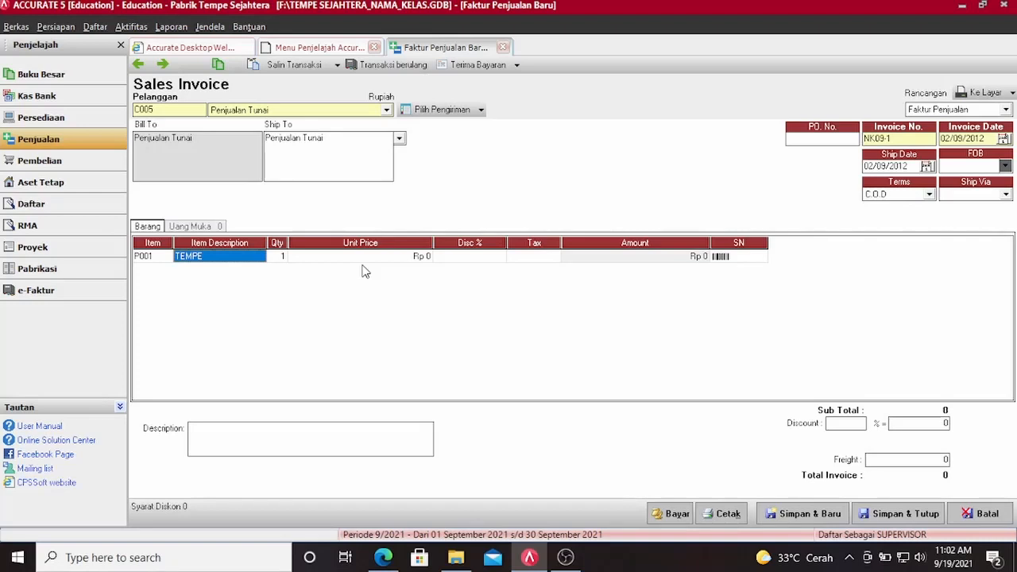
click(273, 257)
click(272, 256)
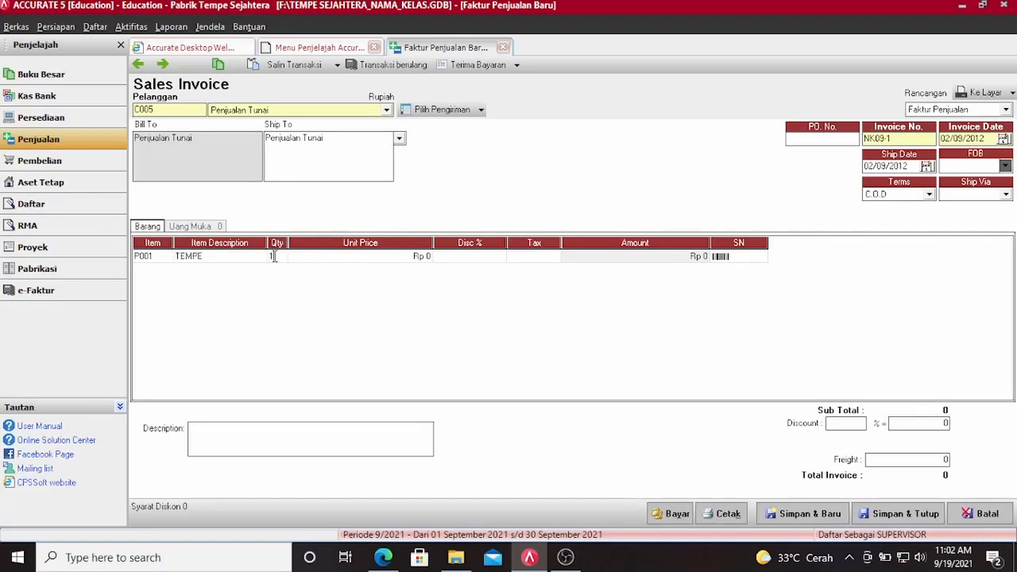
text(500)
key(Tab)
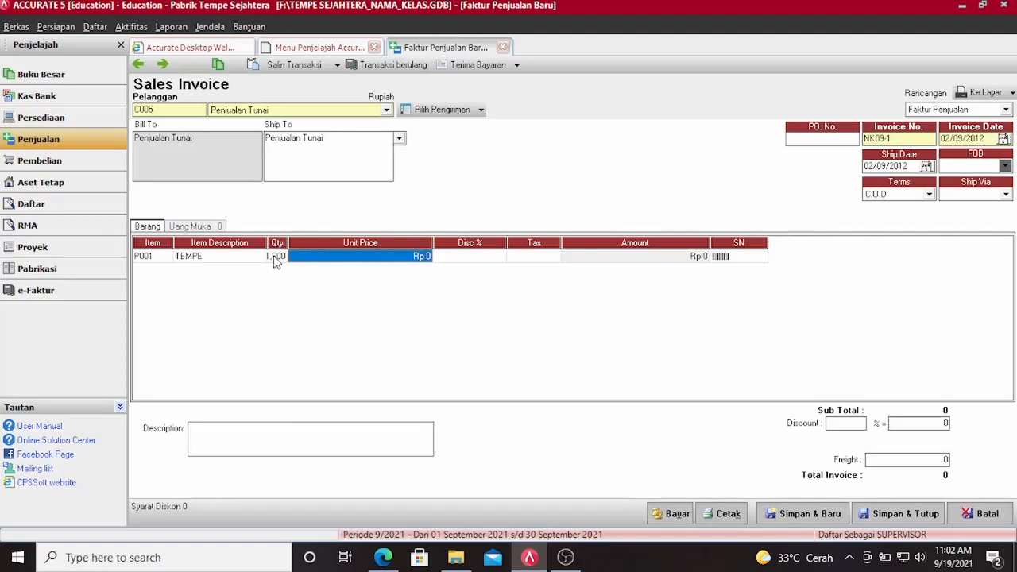
Set the TEMPE line's unit price to Rp 4,000 and complete the line without a discount or tax
text(4999)
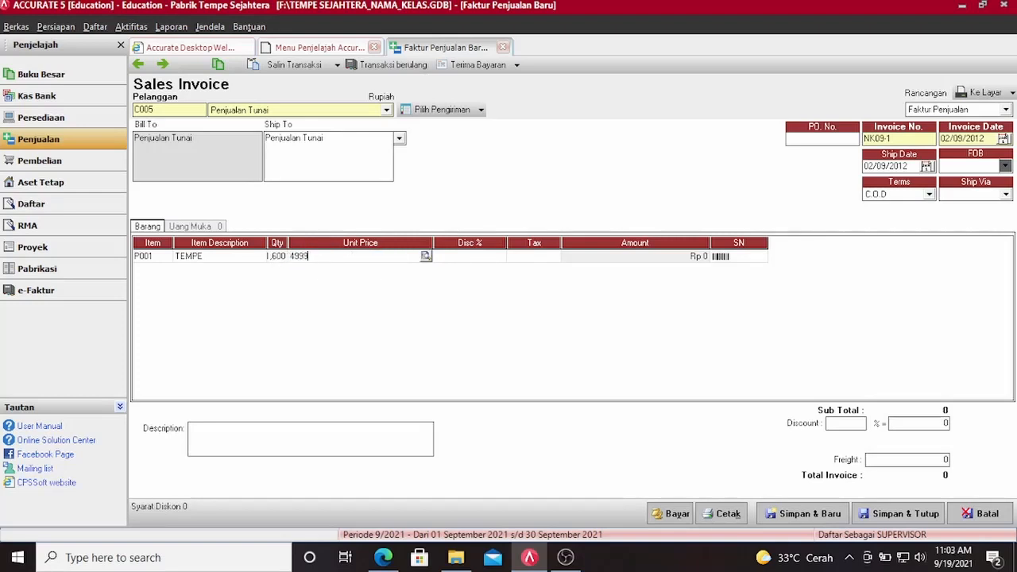
key(BackSpace)
key(BackSpace)
key(BackSpace)
text(000)
key(Tab)
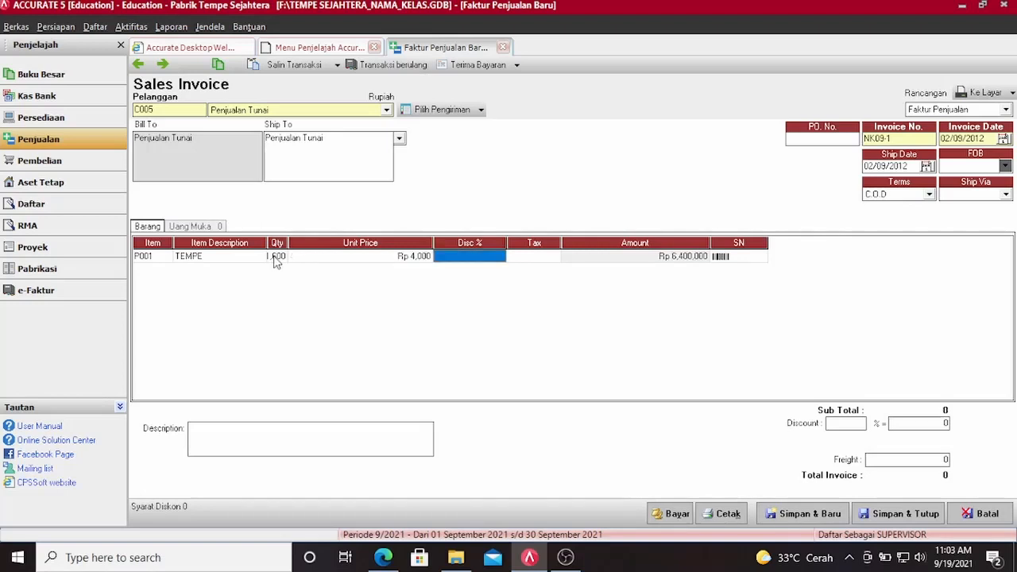
key(Tab)
key(Tab)
key(Tab)
key(Tab)
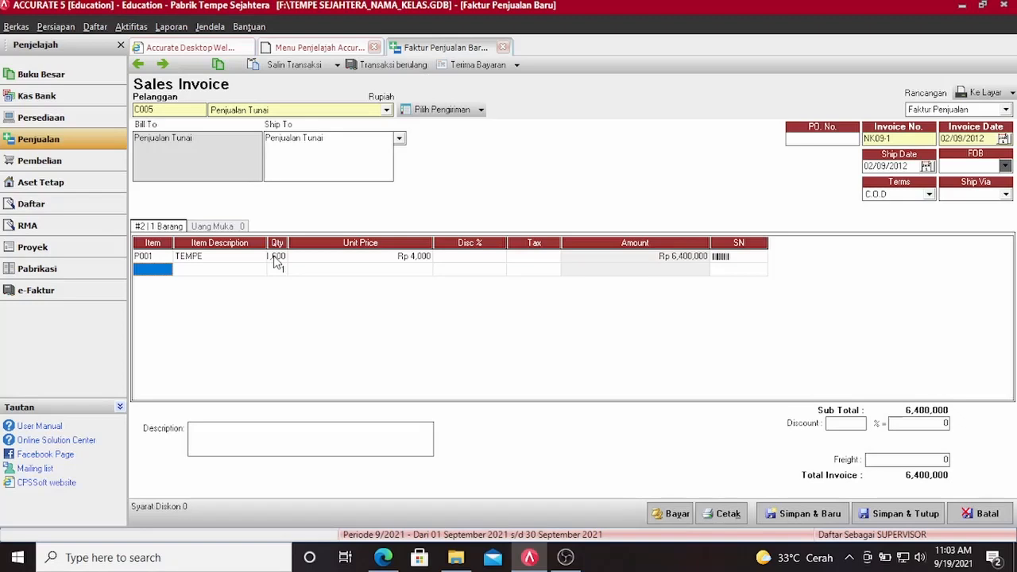
Create the payment receipt from the TEMPE invoice, with payment date 02/09/2012 and form number NK09-1
click(669, 514)
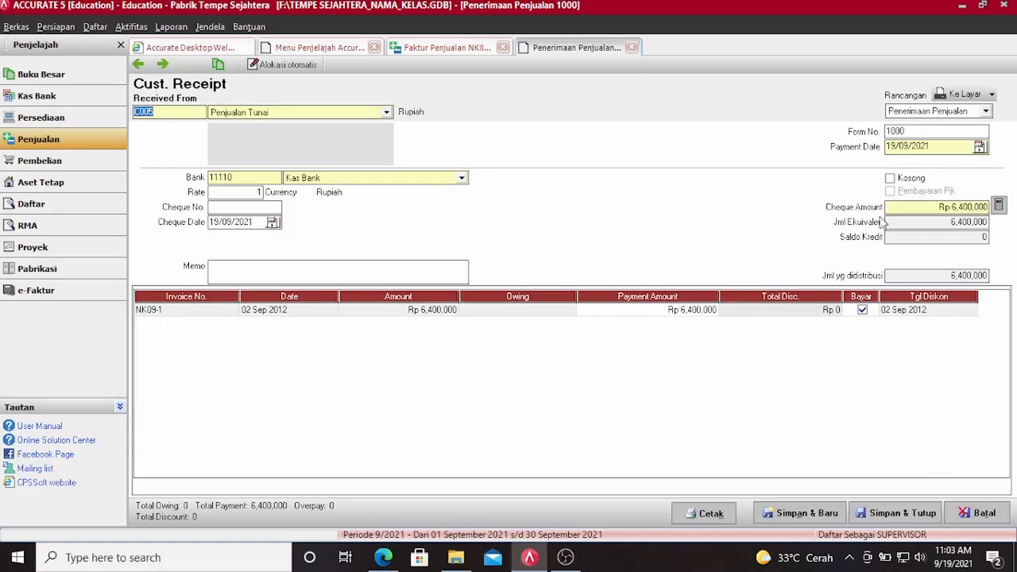
click(915, 147)
text(02/)
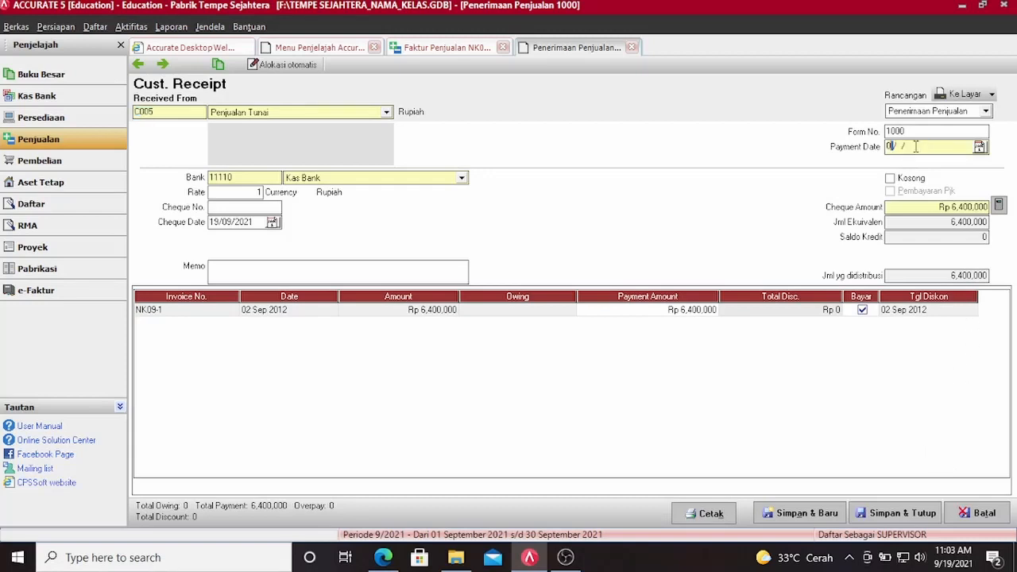
text(09/2012)
click(911, 132)
text(NK)
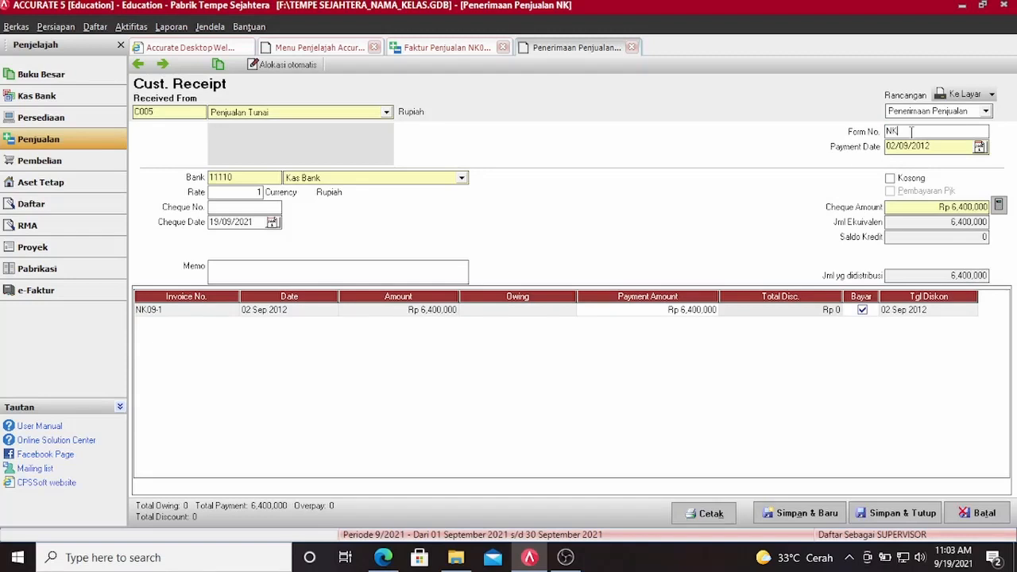
text(09-1)
Deposit the receipt to Kas Ditangan with cheque date 02/09/2012, and save and close both the receipt and the sales invoice
click(445, 175)
click(414, 200)
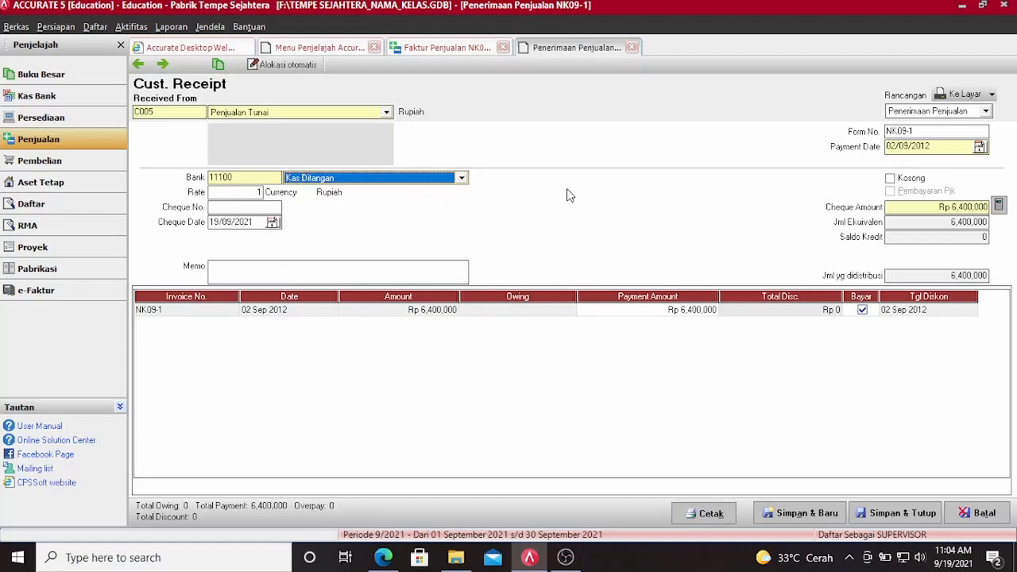
click(238, 223)
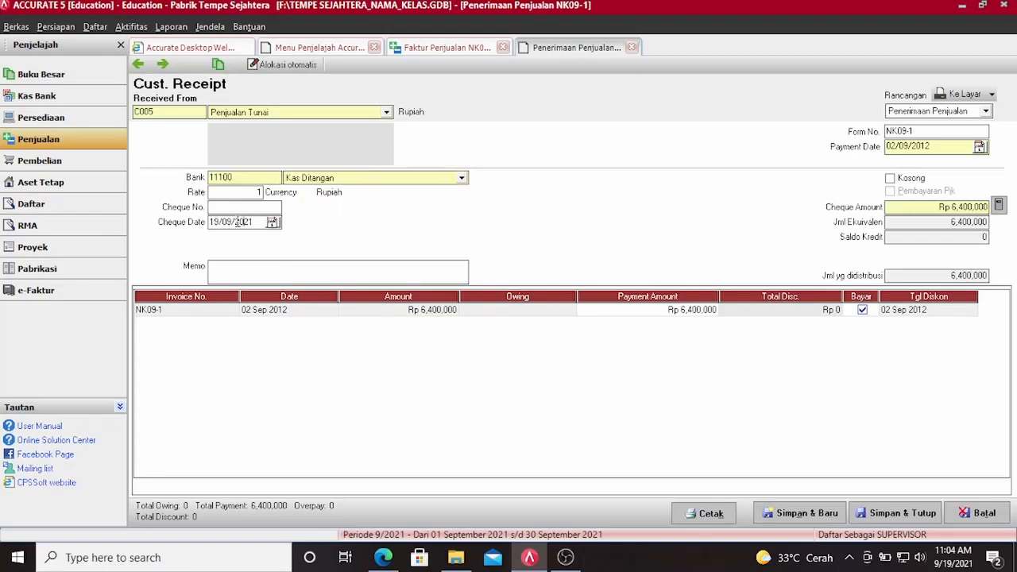
text(02/09/2012)
click(913, 514)
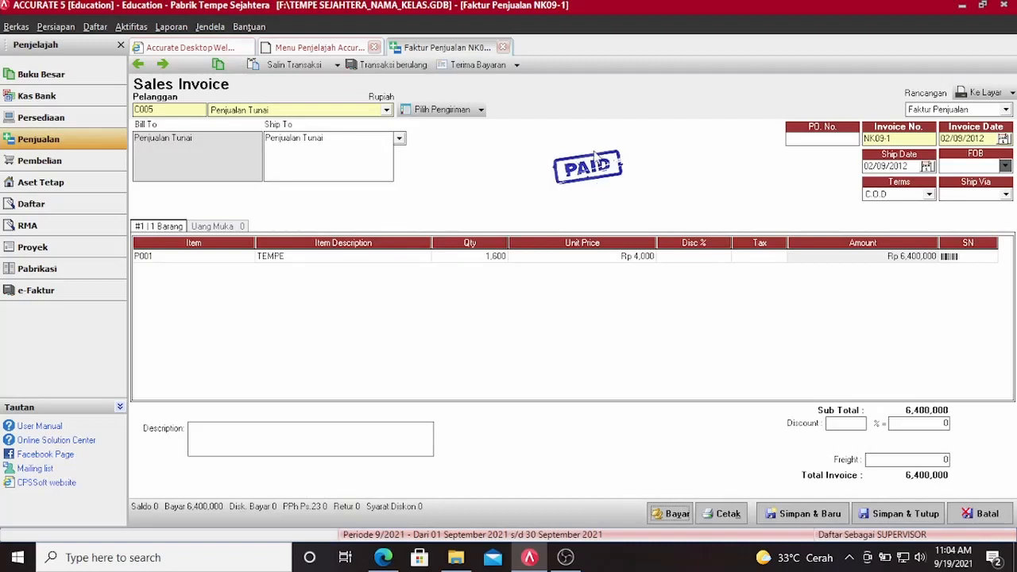
click(901, 514)
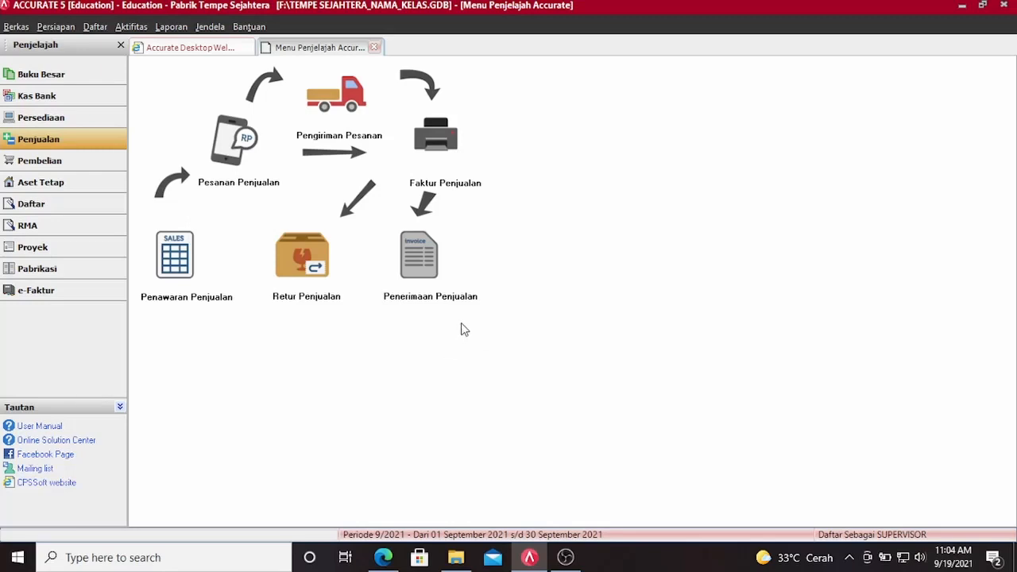
Start a new sales receipt from the customer of invoice FO8-25, with form number BKM09-1 and payment date 03/09/2012
click(433, 270)
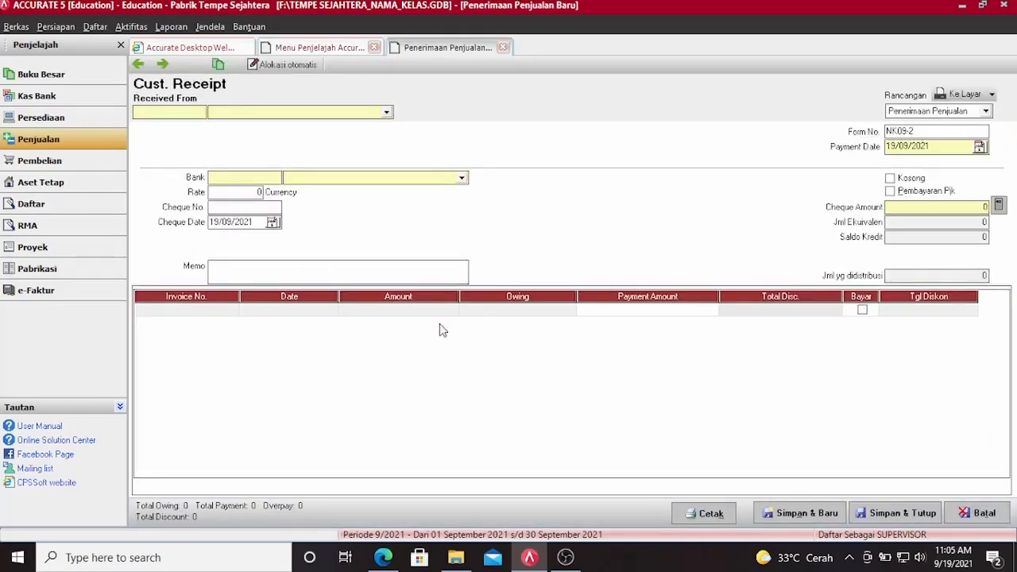
click(385, 113)
click(264, 163)
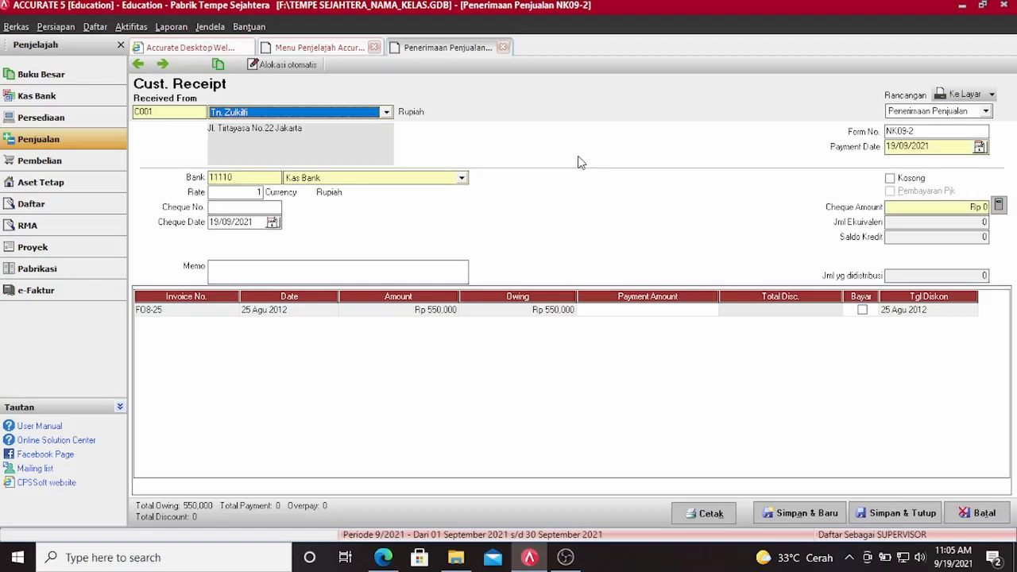
click(945, 133)
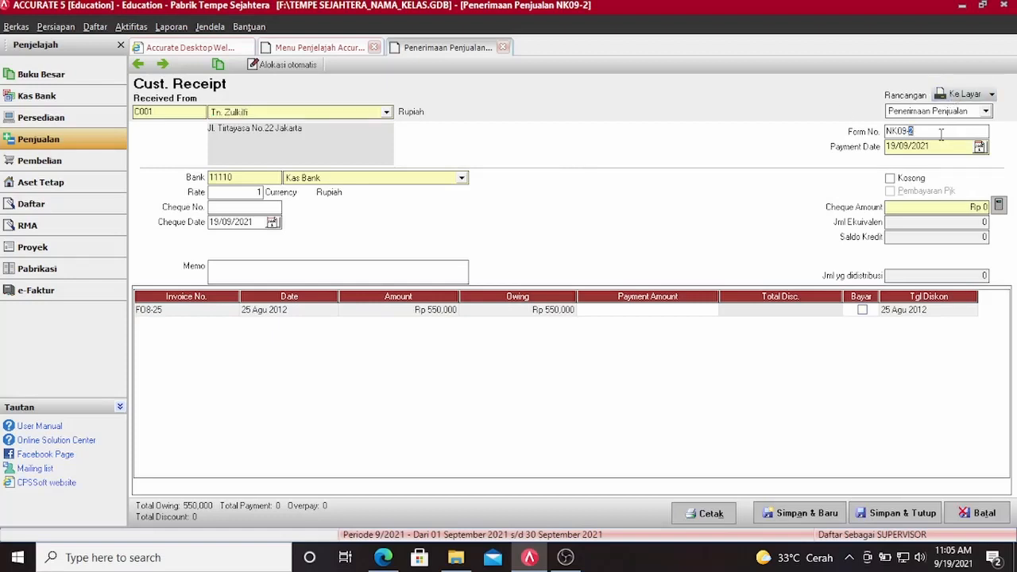
drag(940, 133, 874, 139)
text(BKM)
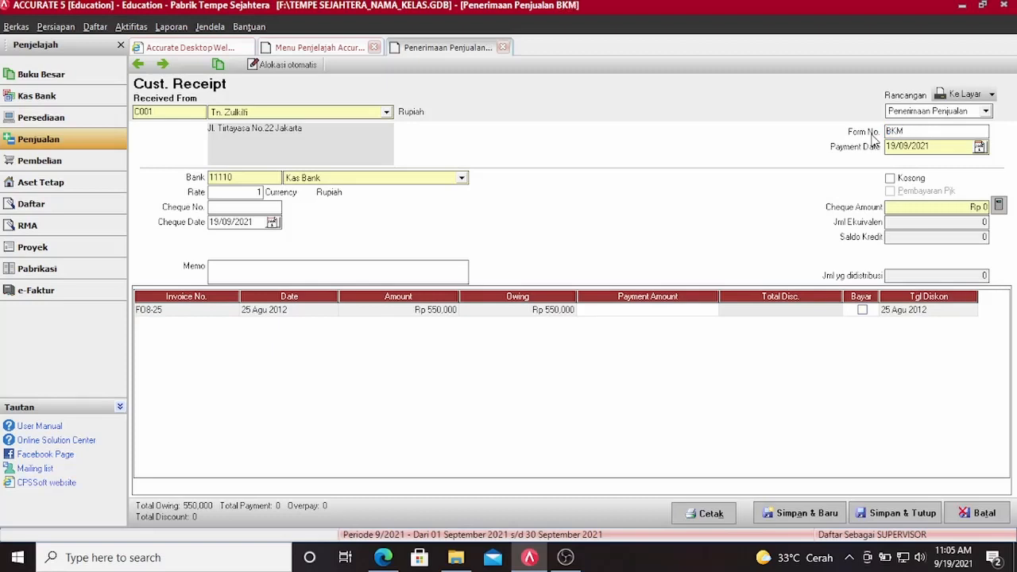
text(09-1)
key(Tab)
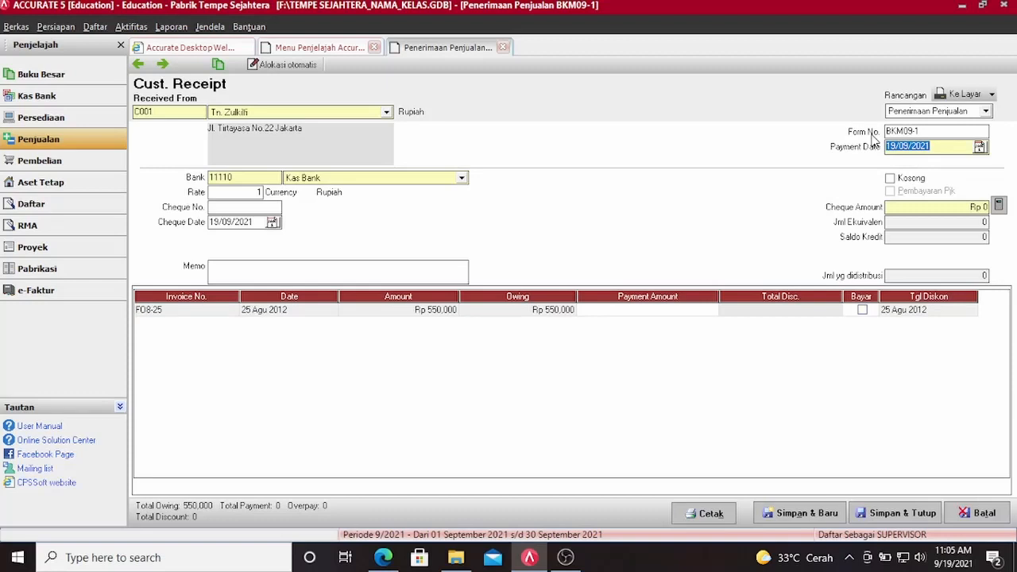
text(03/09/2012)
Select Kas Bank with cheque date 03/09/2012 on the receipt, and mark invoice FO8-25 for payment
click(424, 179)
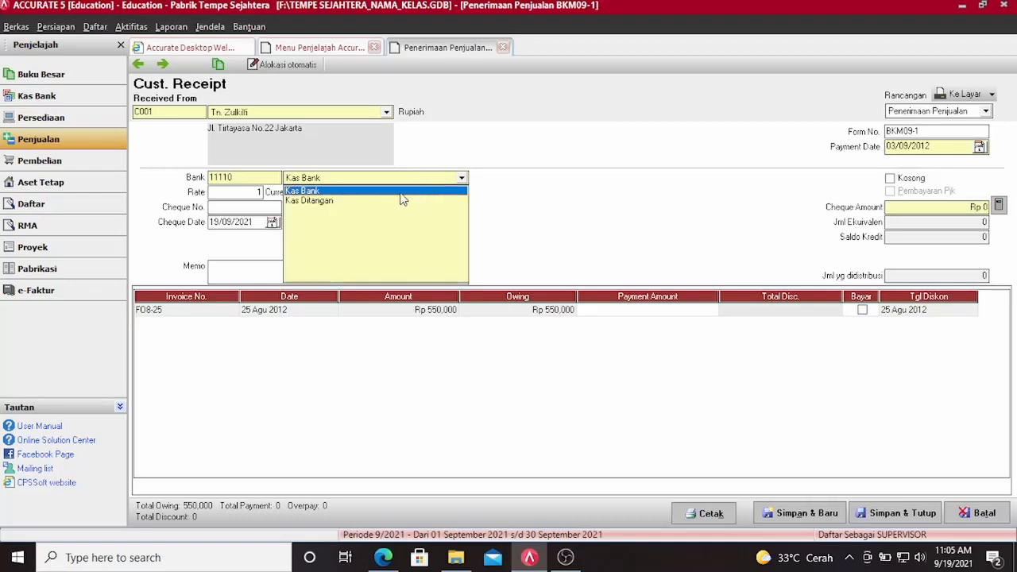
click(402, 197)
click(252, 222)
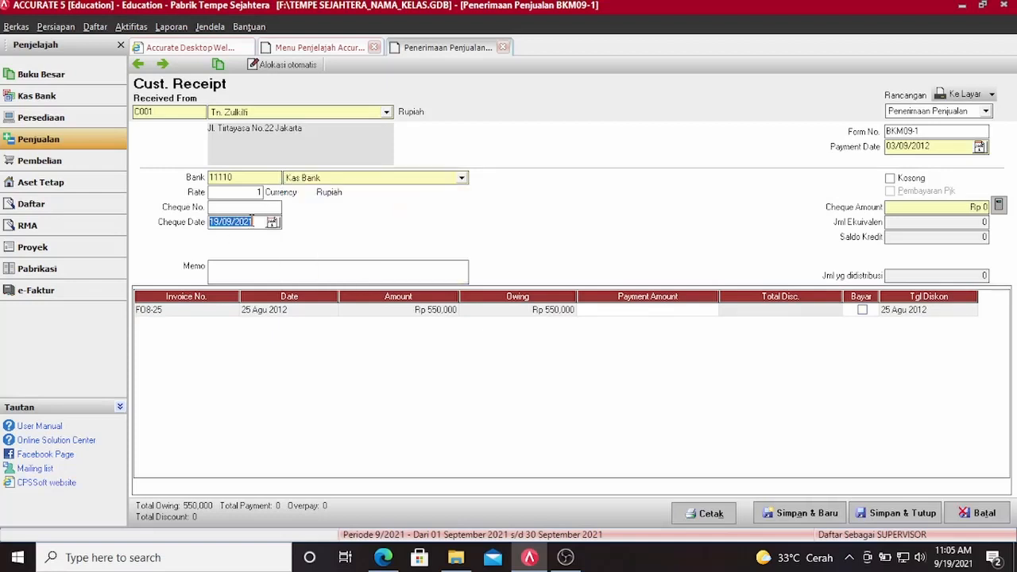
text(03/09/2012)
click(862, 310)
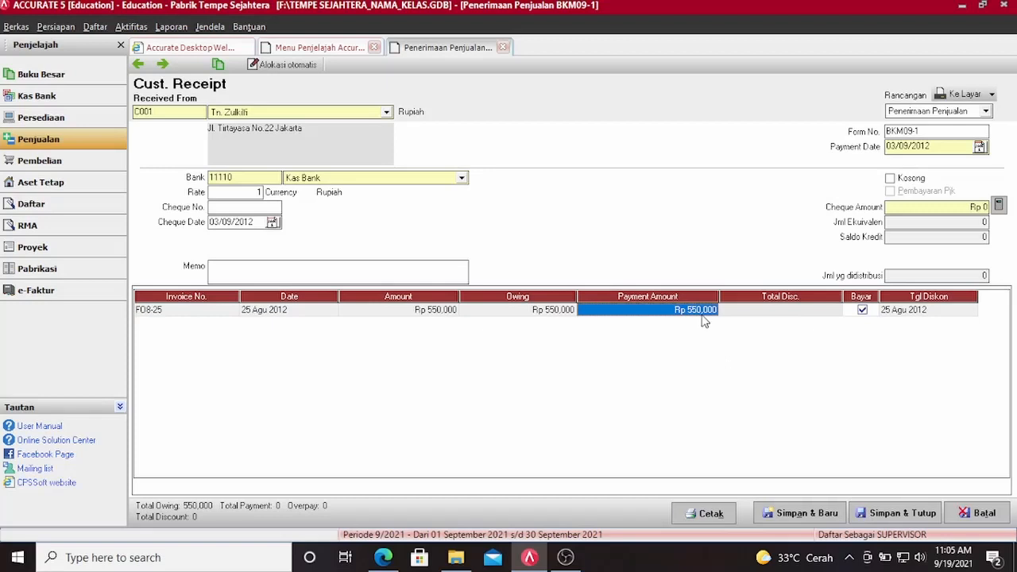
Apply a 50,000 discount to invoice FO8-25 under the Penjualan account, and save and close the receipt with its calculated cheque amount
click(748, 312)
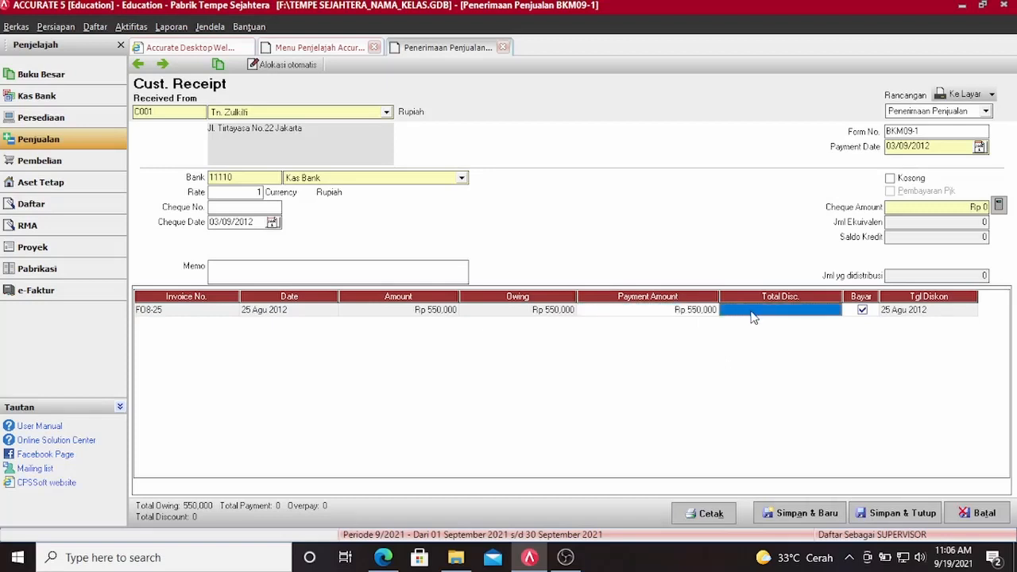
right_click(752, 317)
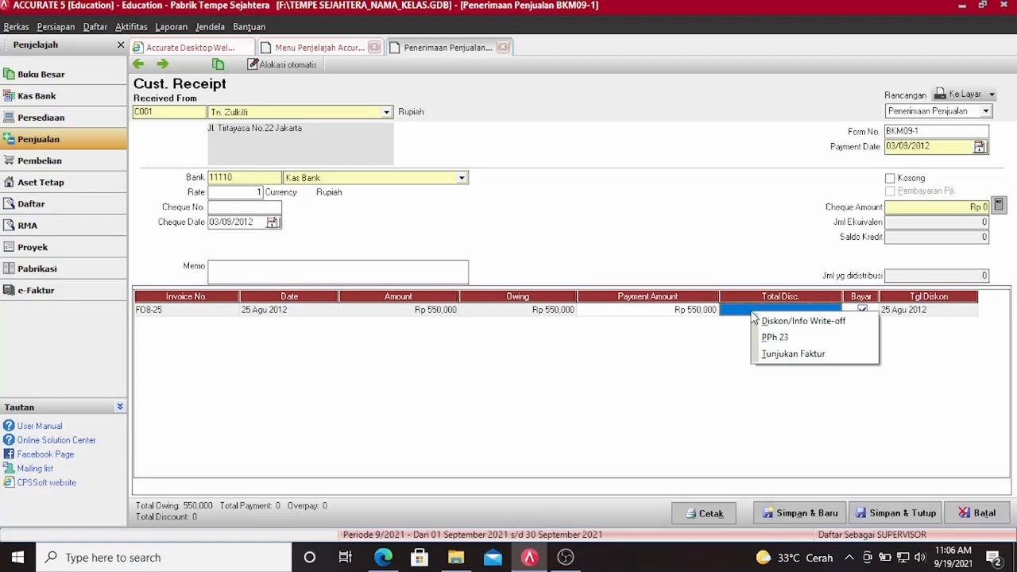
click(766, 321)
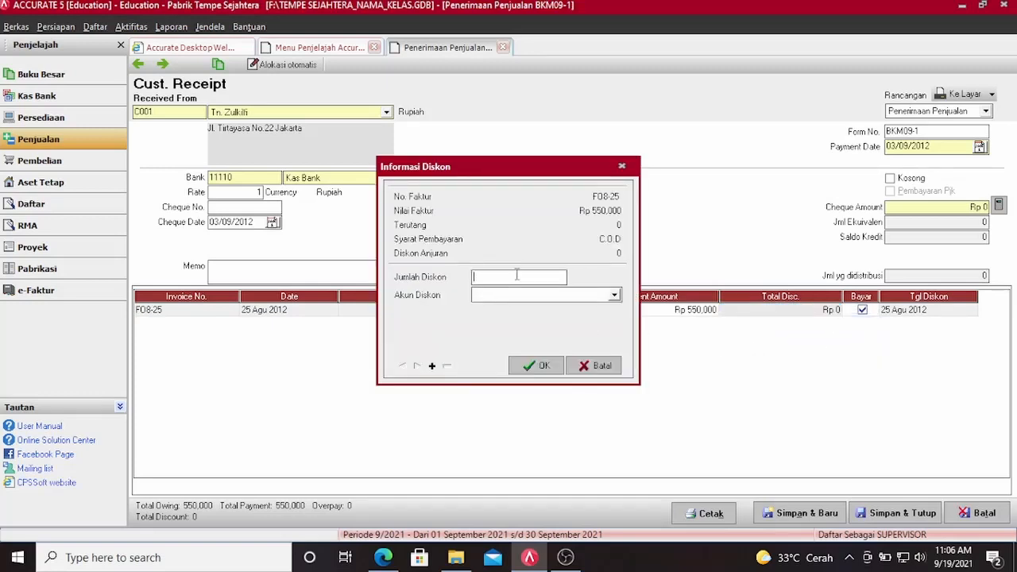
text(50000)
click(607, 296)
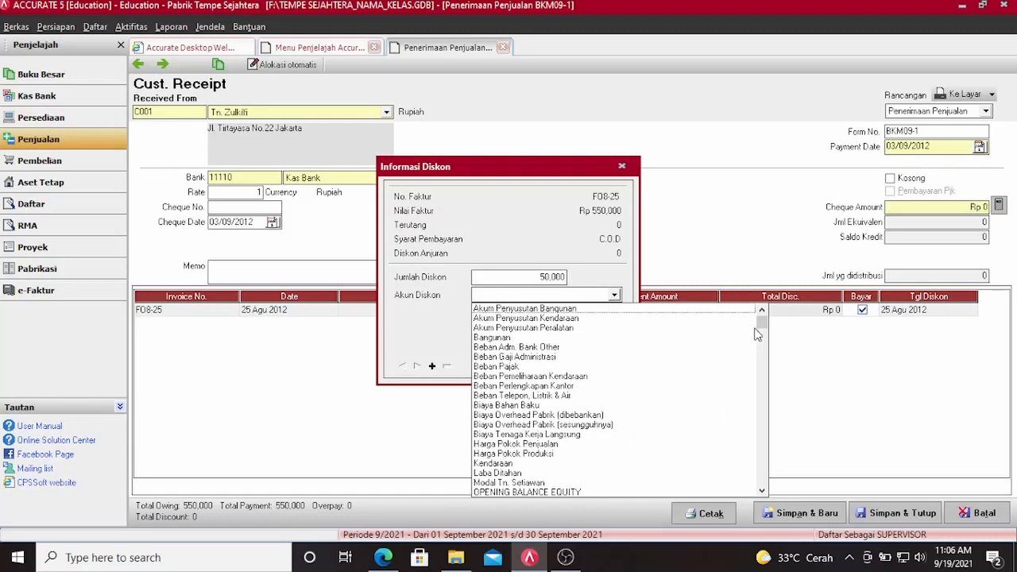
scroll(757, 385, down, 6)
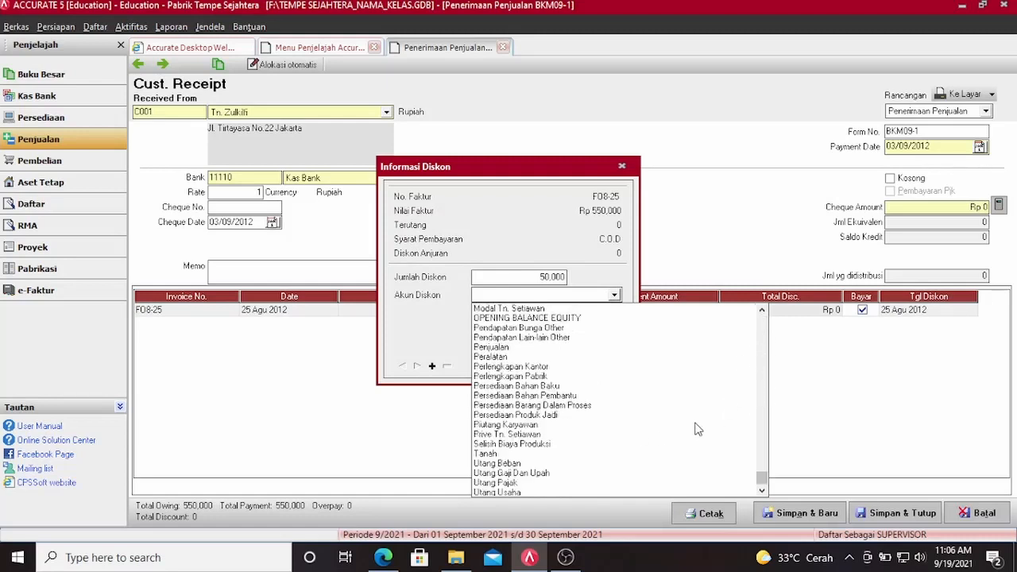
click(488, 347)
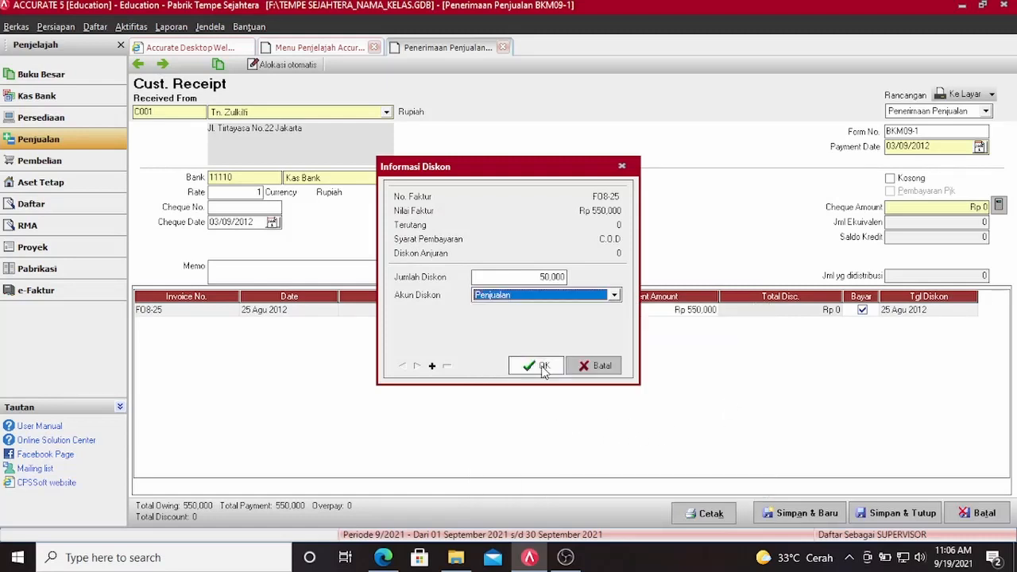
click(543, 367)
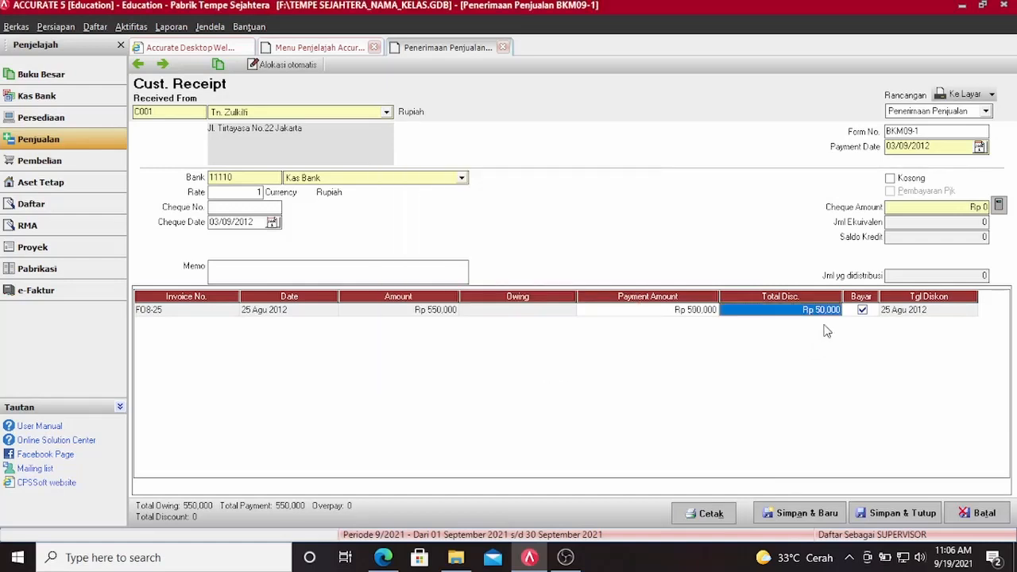
click(999, 205)
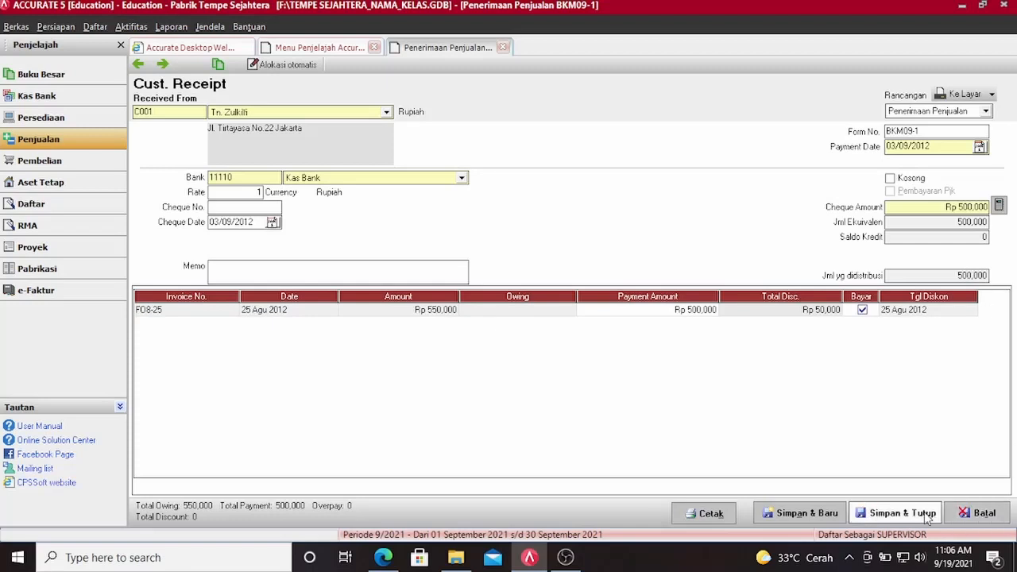
click(897, 513)
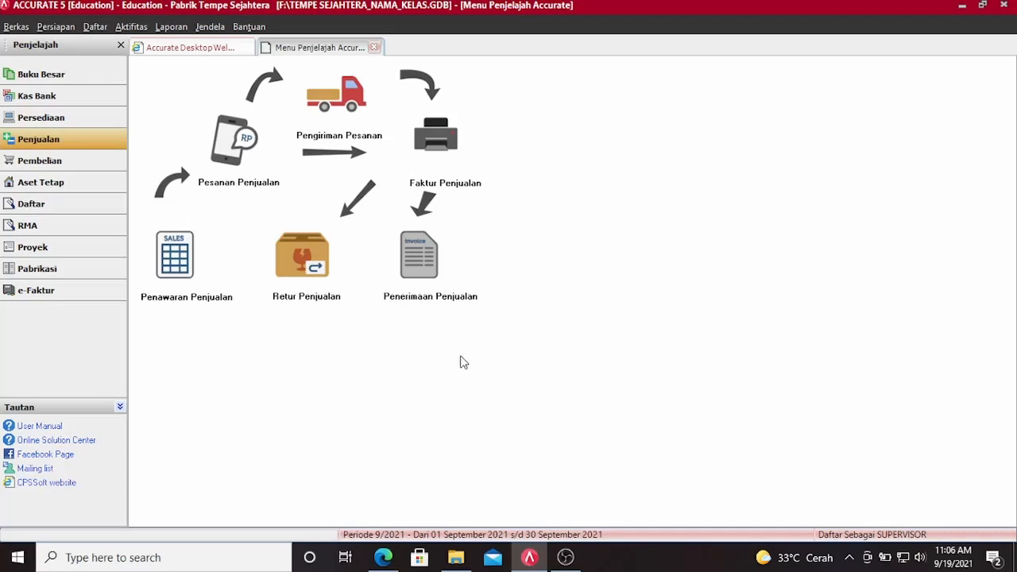
Start a new Kas Bank payment paid from Kas Ditangan and date it 06/09/2012
click(61, 97)
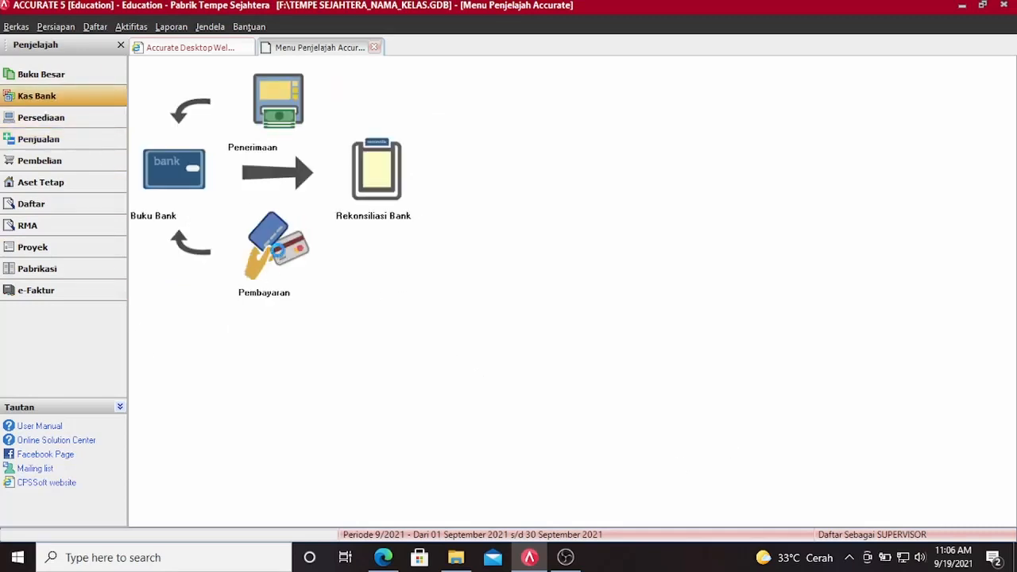
click(279, 254)
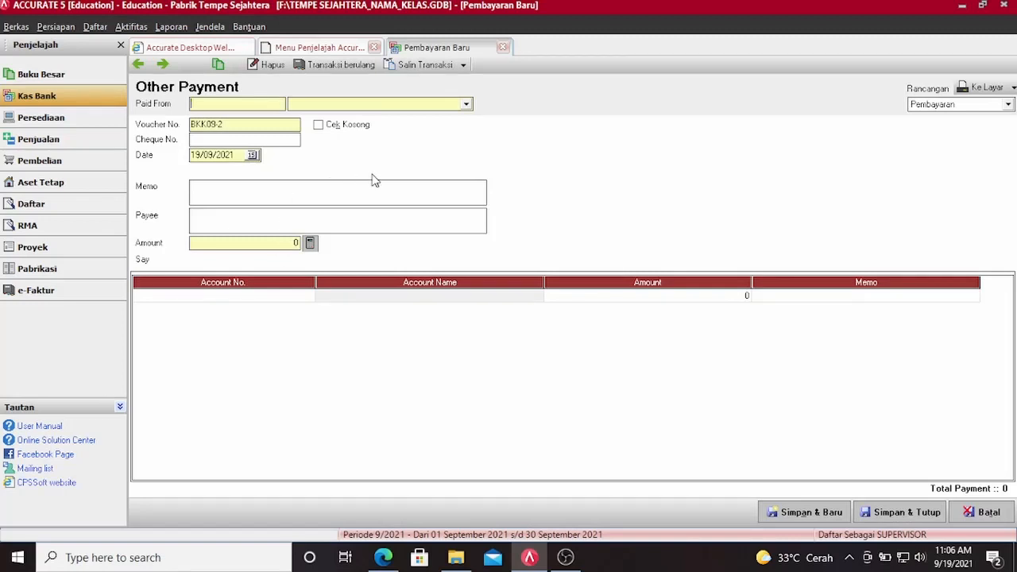
click(443, 108)
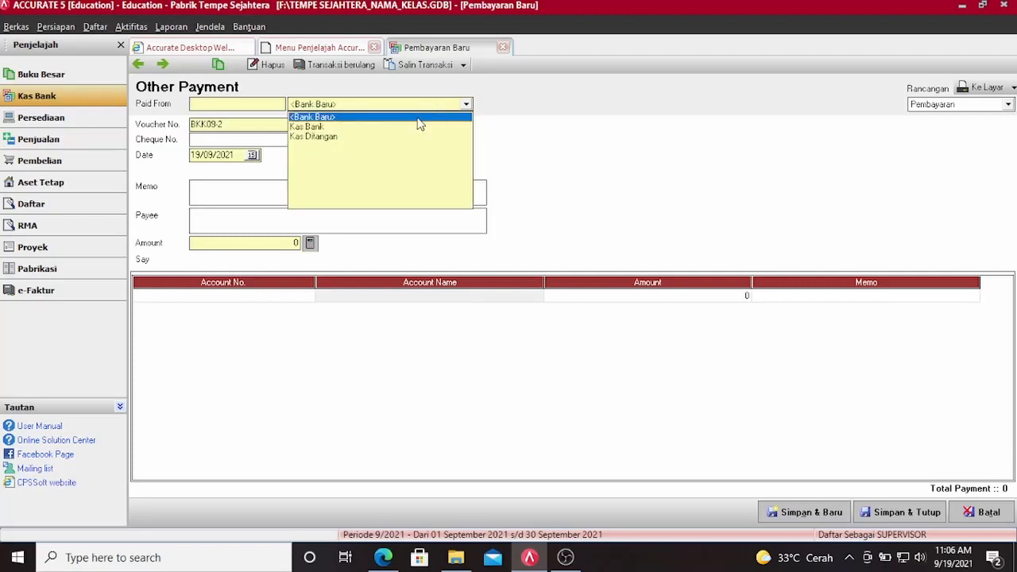
click(327, 136)
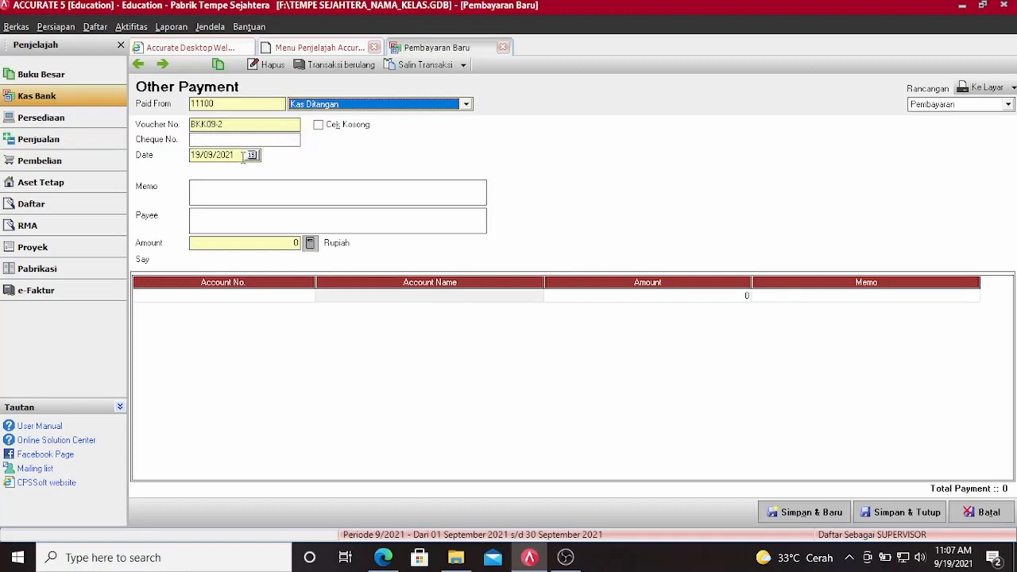
click(213, 155)
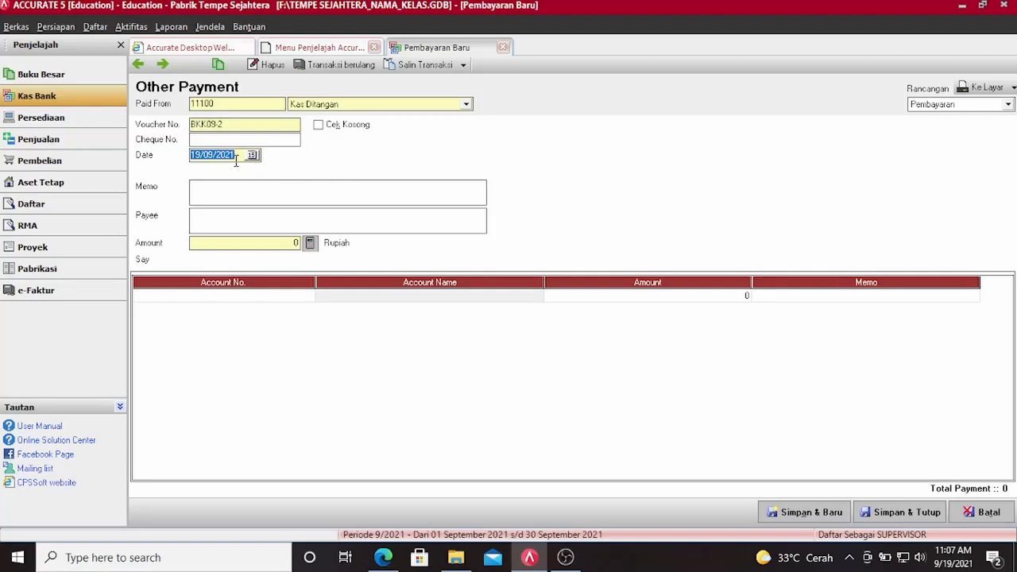
text(06/09/2012)
Add the Utang Beban account to the payment lines with an amount of 500,000
click(306, 295)
click(307, 294)
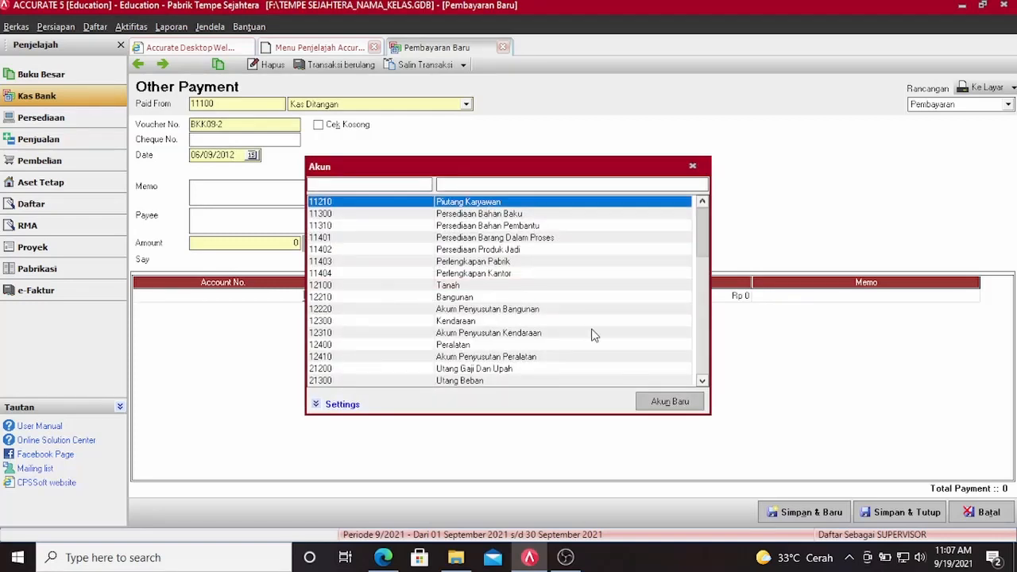
scroll(701, 359, down, 10)
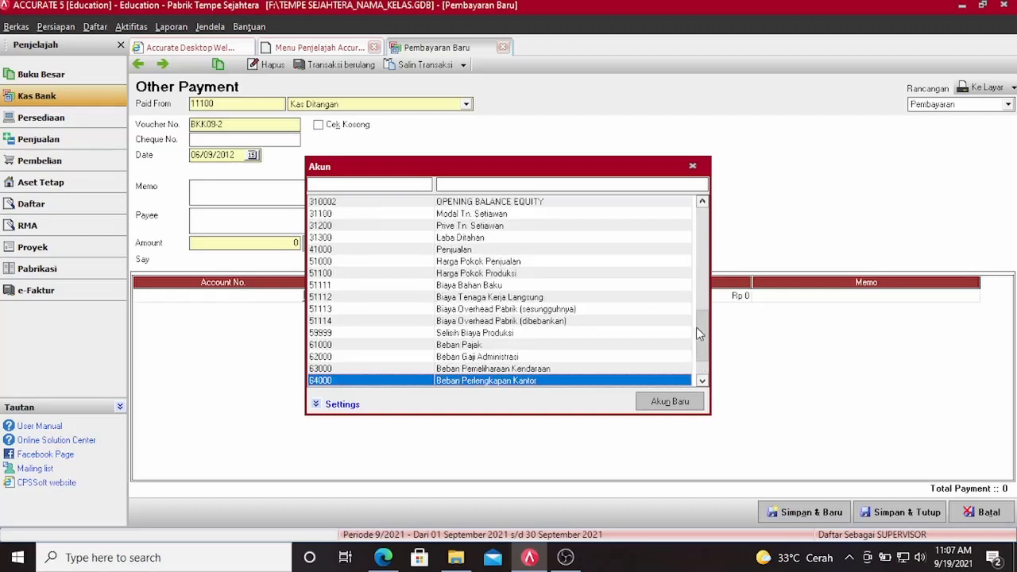
scroll(701, 318, up, 4)
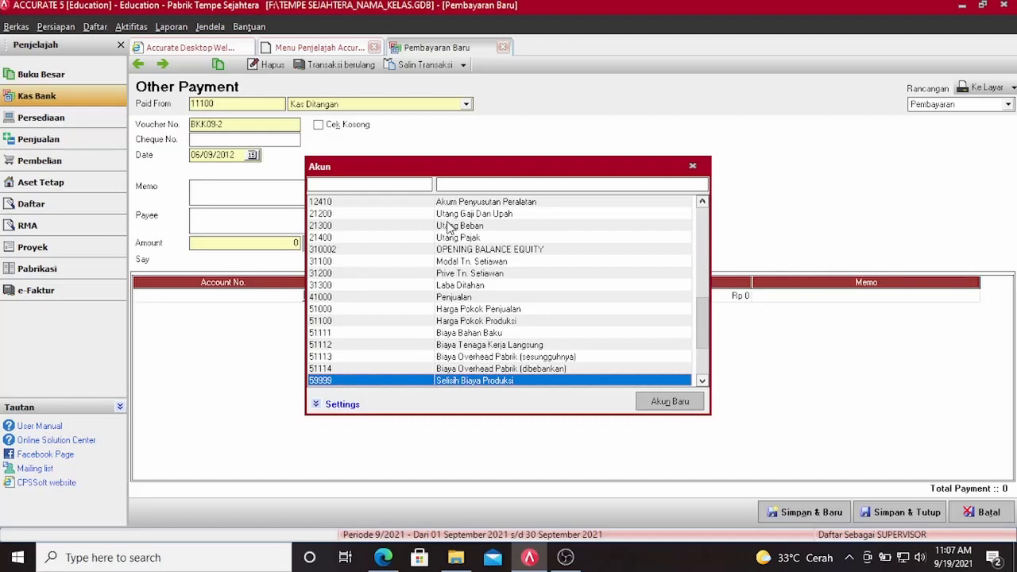
double_click(449, 226)
click(690, 298)
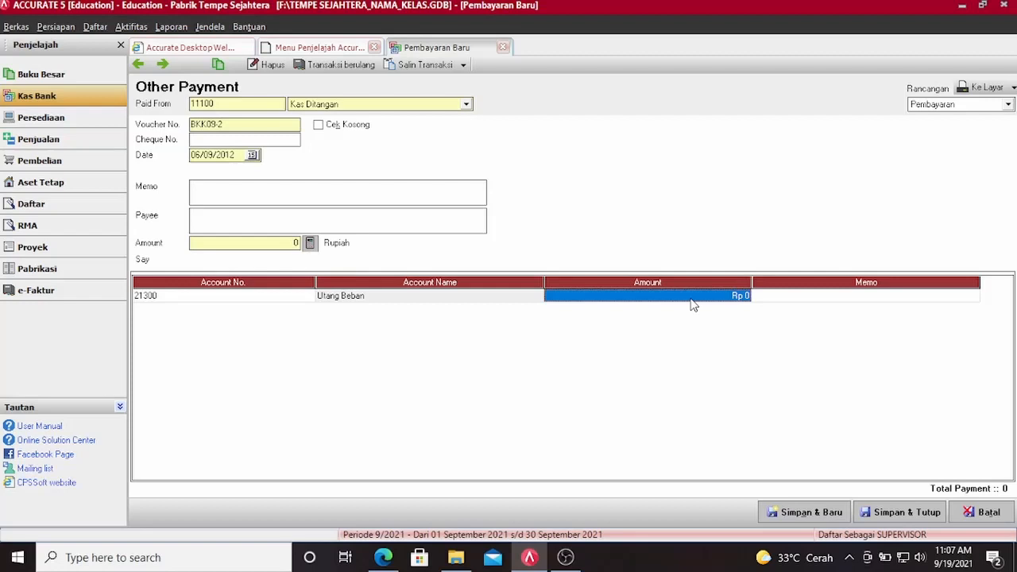
text(500000)
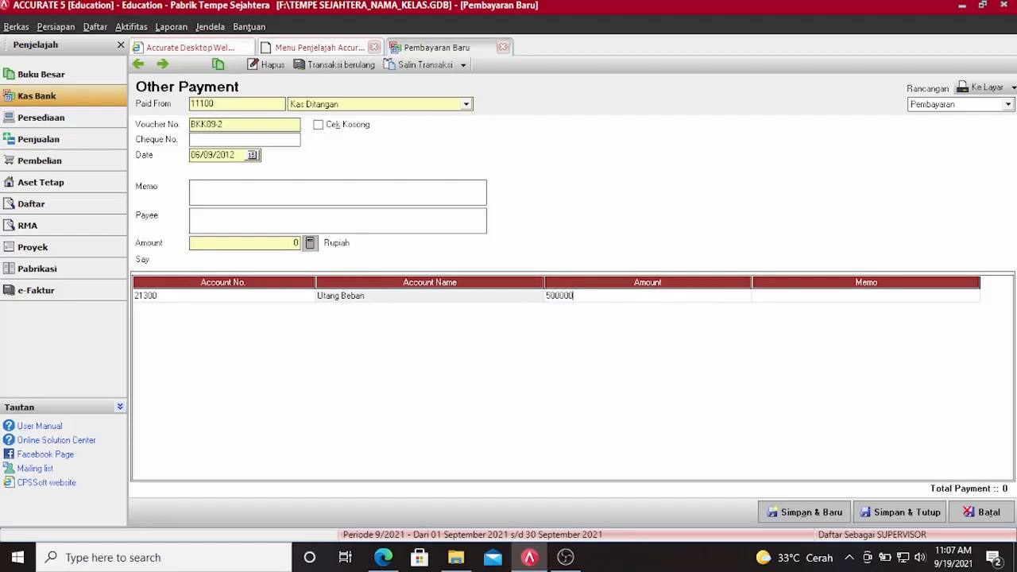
key(Tab)
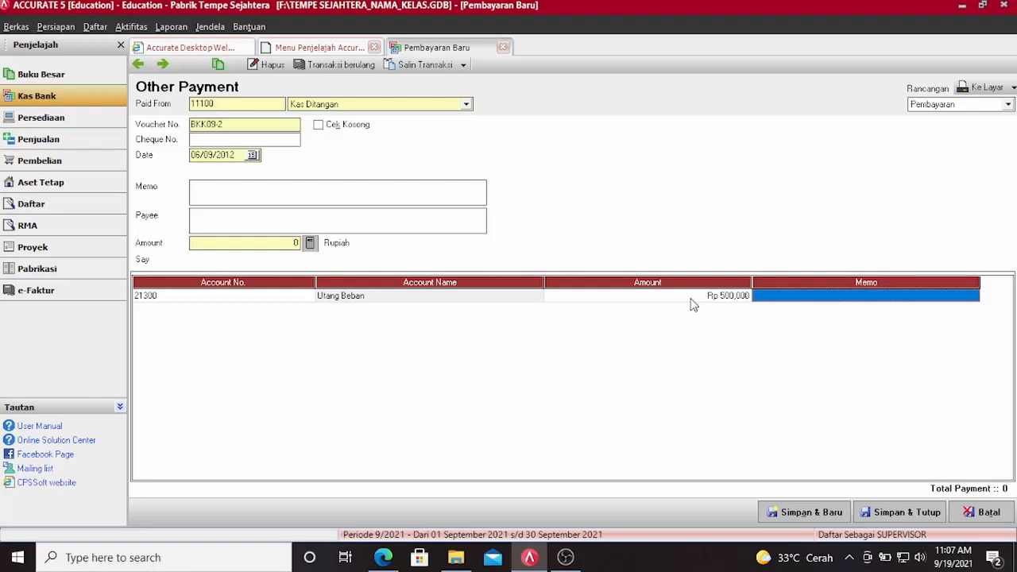
Enter the memo LISTRIK & AIR on the Utang Beban line, and save and close the payment with its calculated total amount
click(786, 299)
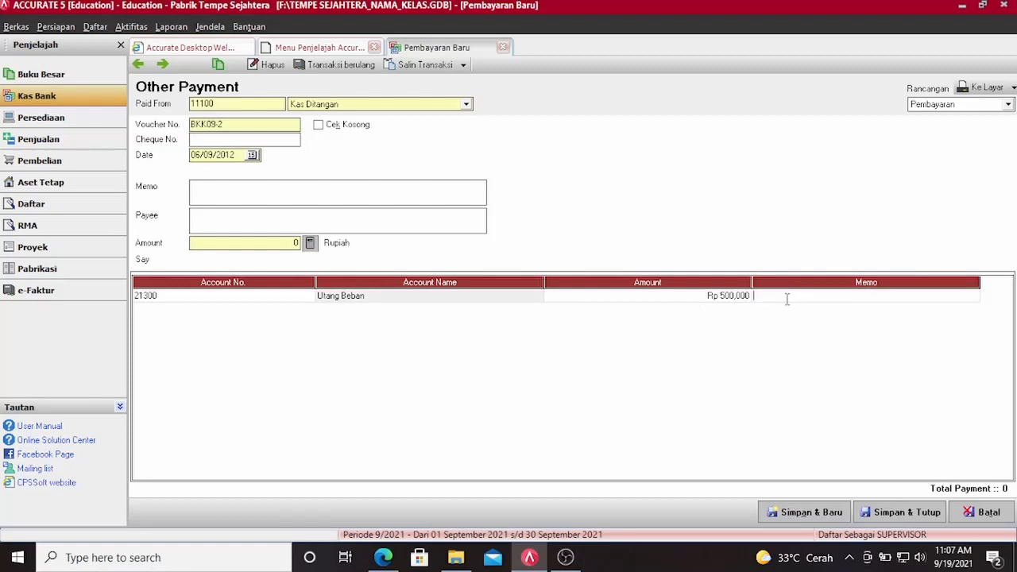
text(LISTR)
text(IK & AIR)
click(310, 243)
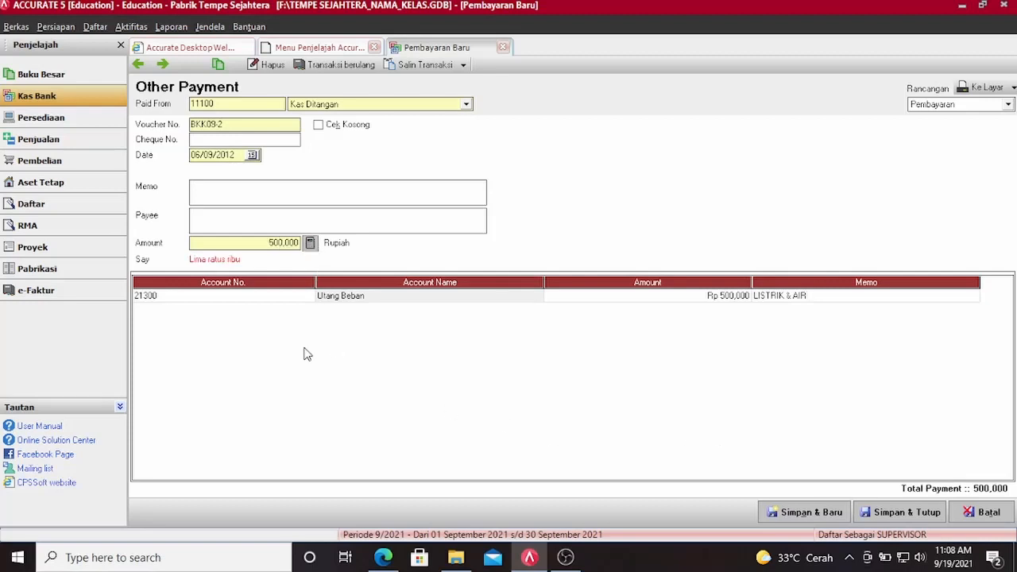
click(893, 511)
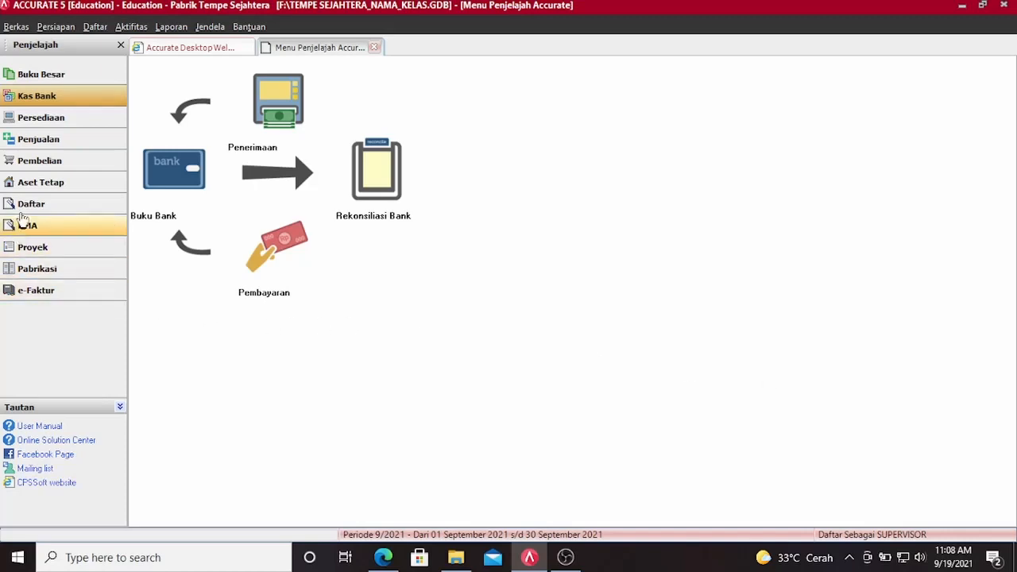
Start a new sales invoice for the customer Penjualan Tunai
click(73, 141)
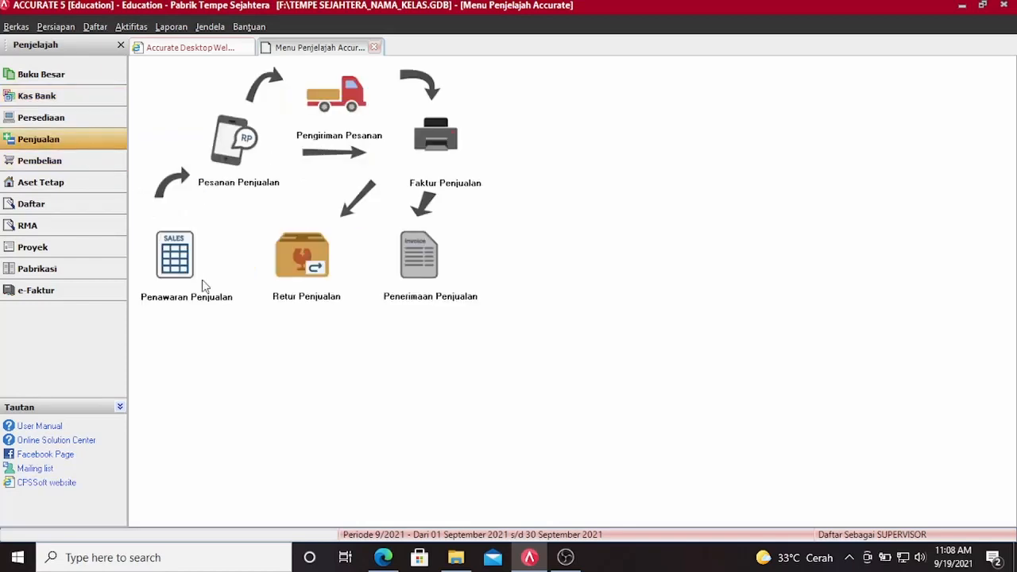
click(429, 145)
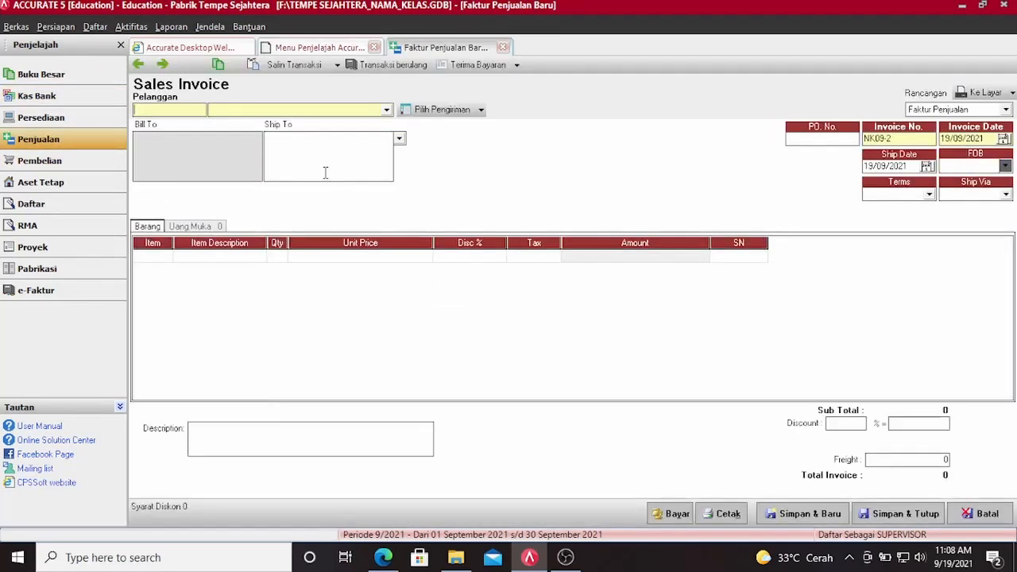
click(386, 110)
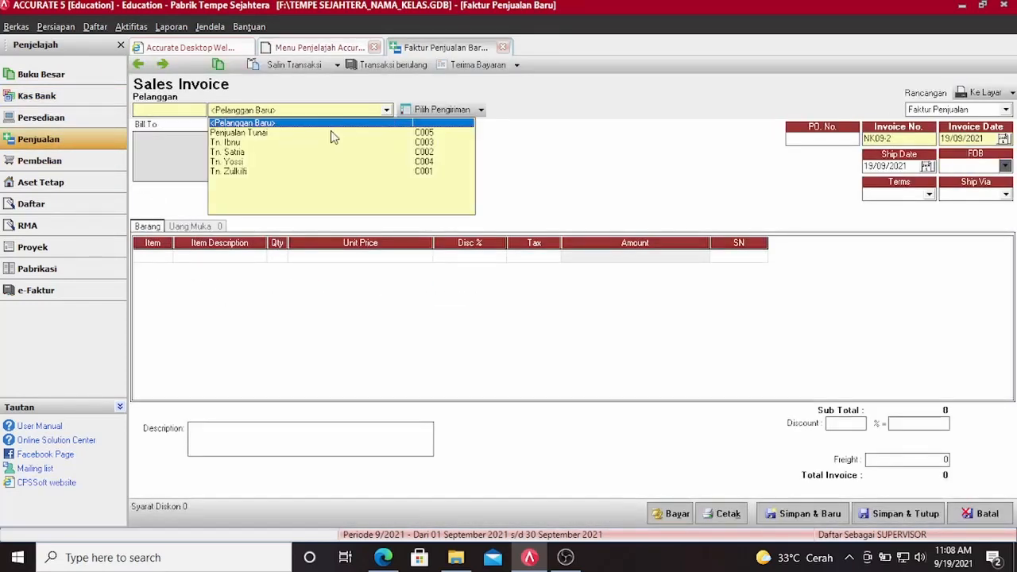
click(239, 132)
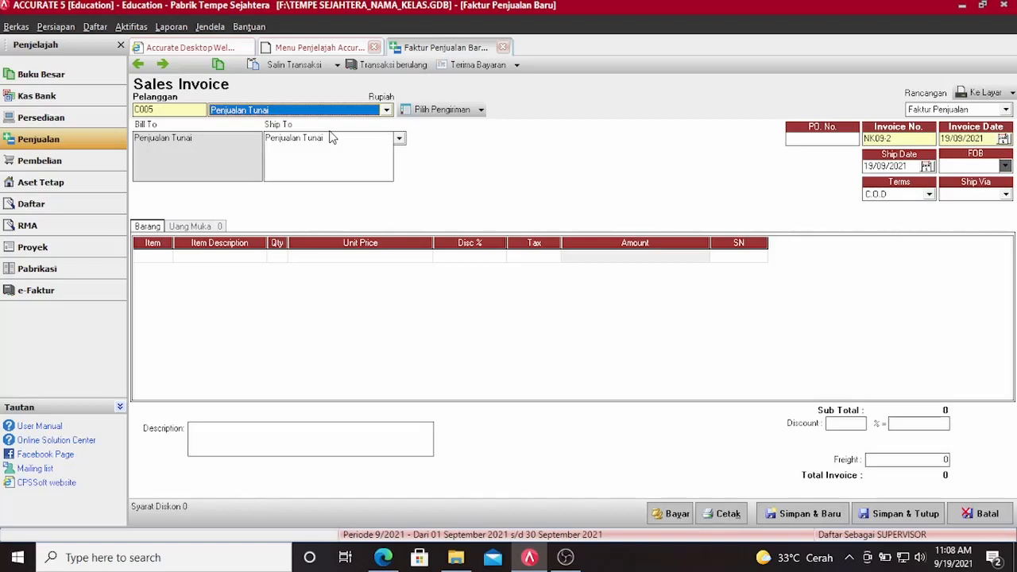
Set both the invoice date and the ship date of the sales invoice to 07/09/2012
click(957, 137)
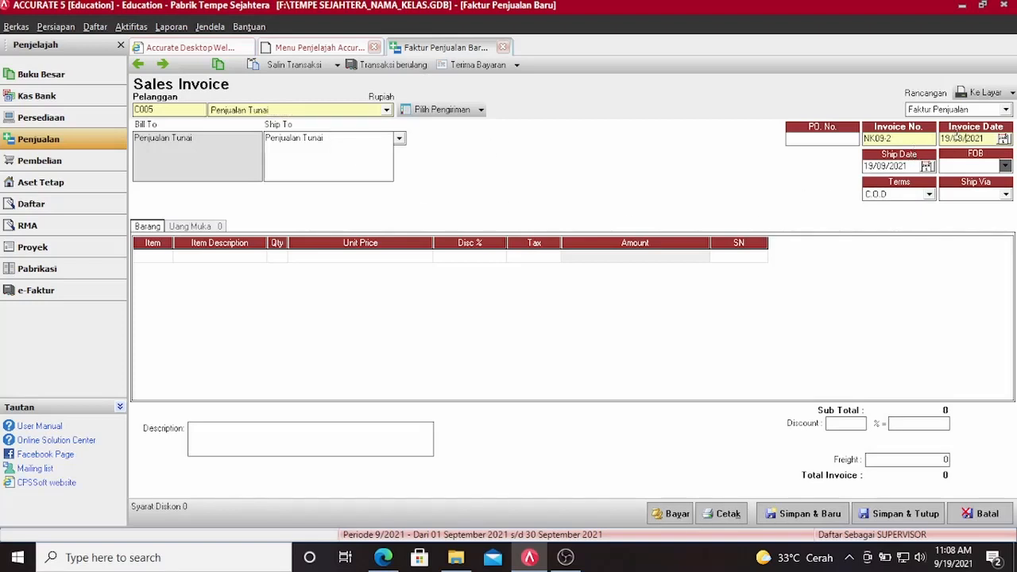
double_click(957, 137)
text(07/09/2012)
double_click(900, 167)
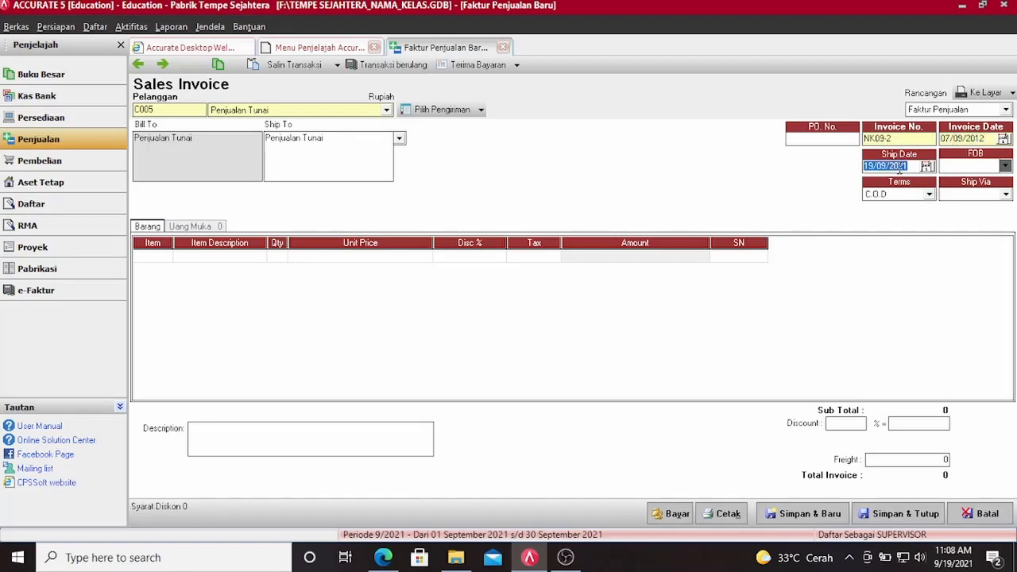
text(07/09/20)
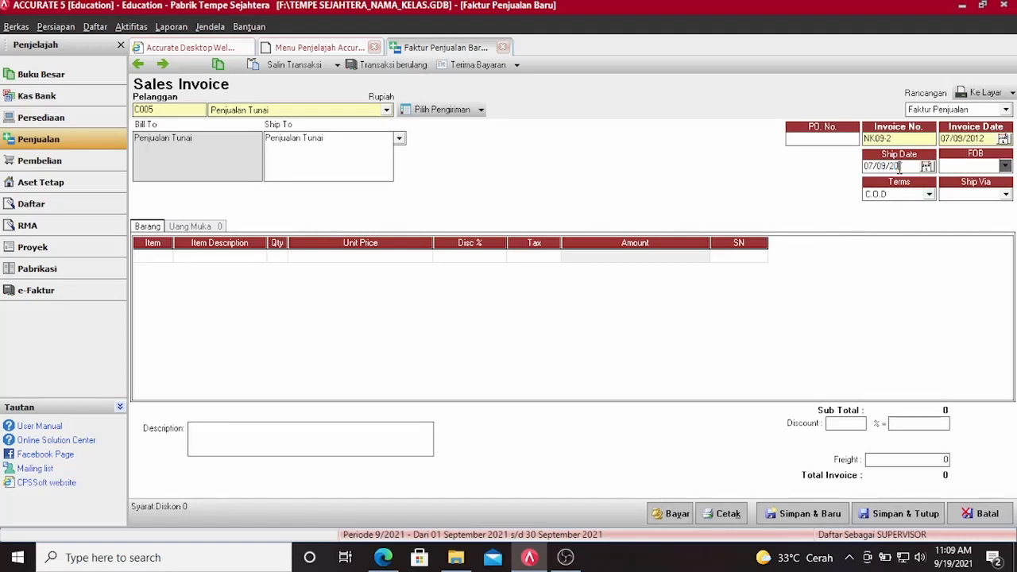
text(12)
Add item P001 TEMPE to the invoice with quantity 1,000 and a unit price of 4,000
click(141, 259)
click(165, 257)
double_click(396, 191)
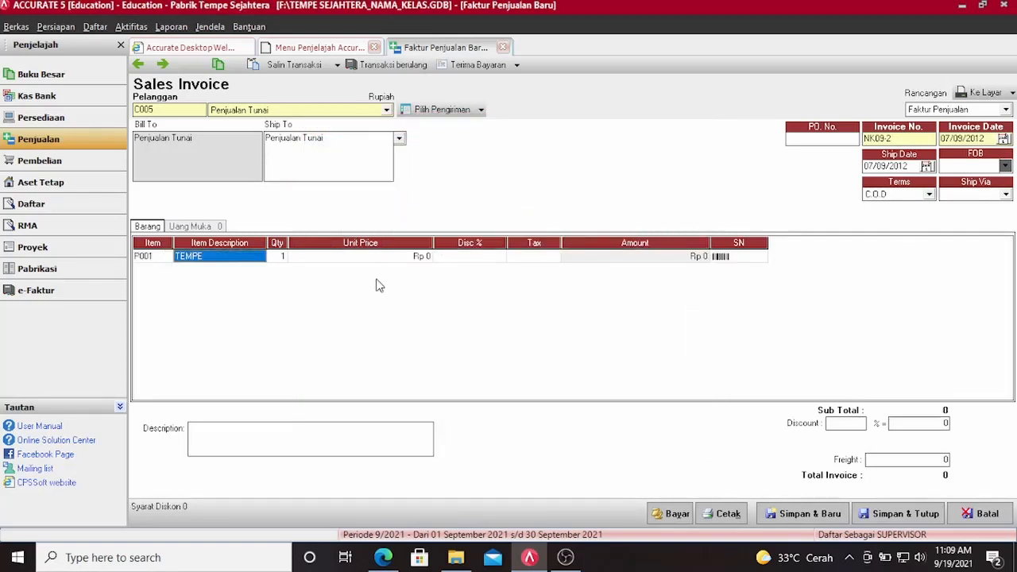
click(278, 256)
click(275, 255)
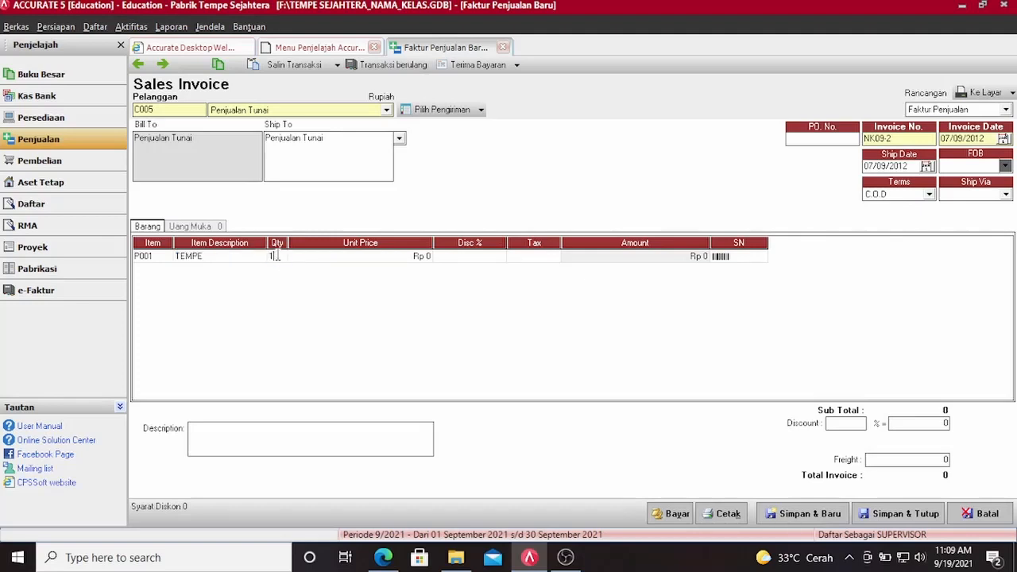
text(000)
key(Tab)
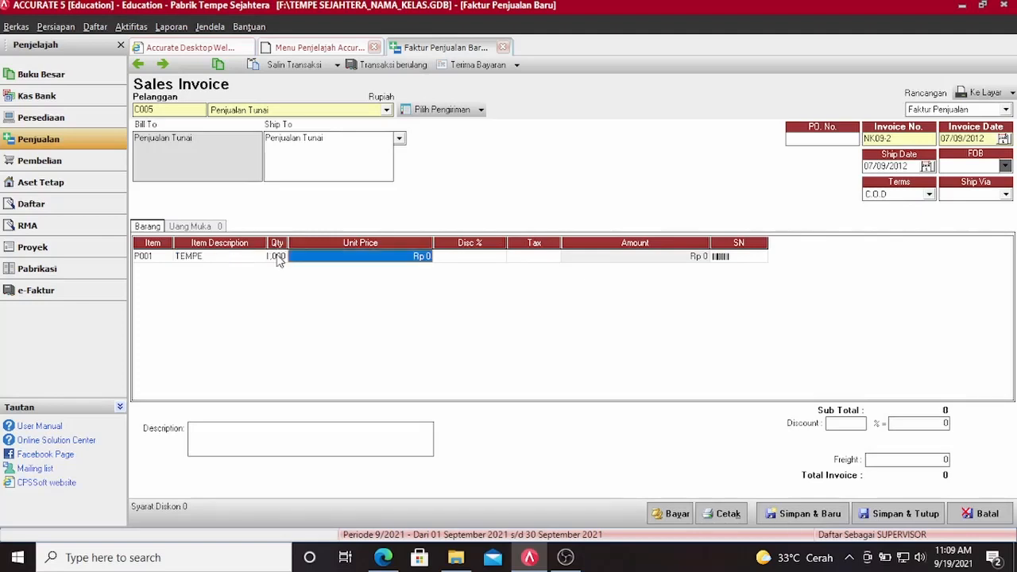
text(4000)
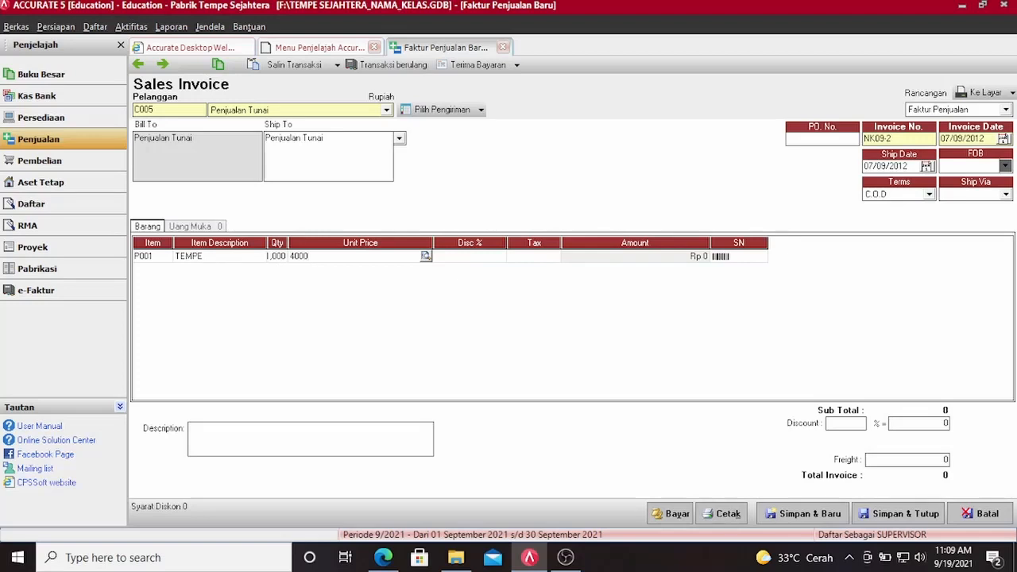
key(Tab)
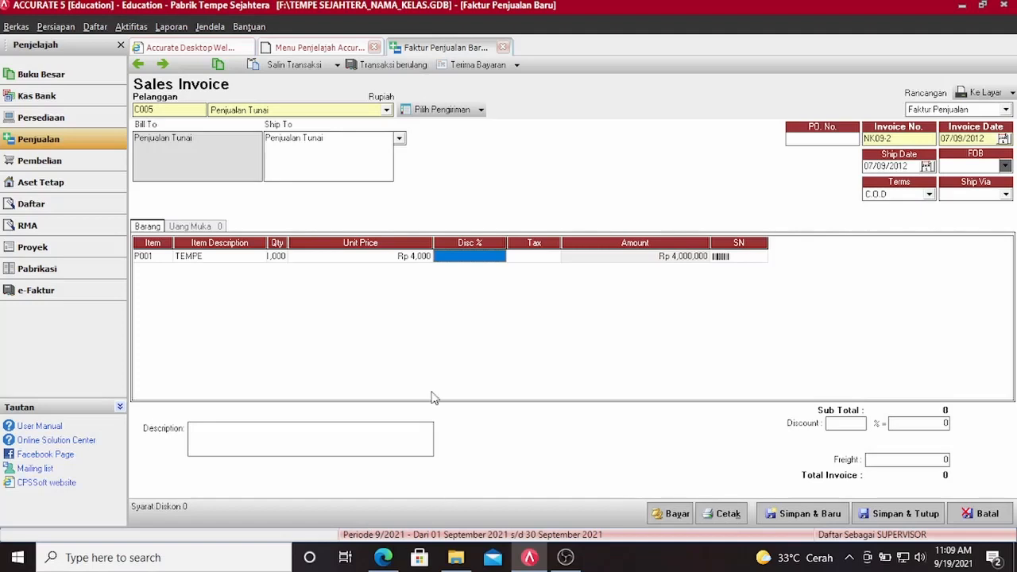
Complete the TEMPE line, apply a discount amount of 500,000 to the invoice, and open its payment receipt
key(Tab)
key(Tab)
key(Tab)
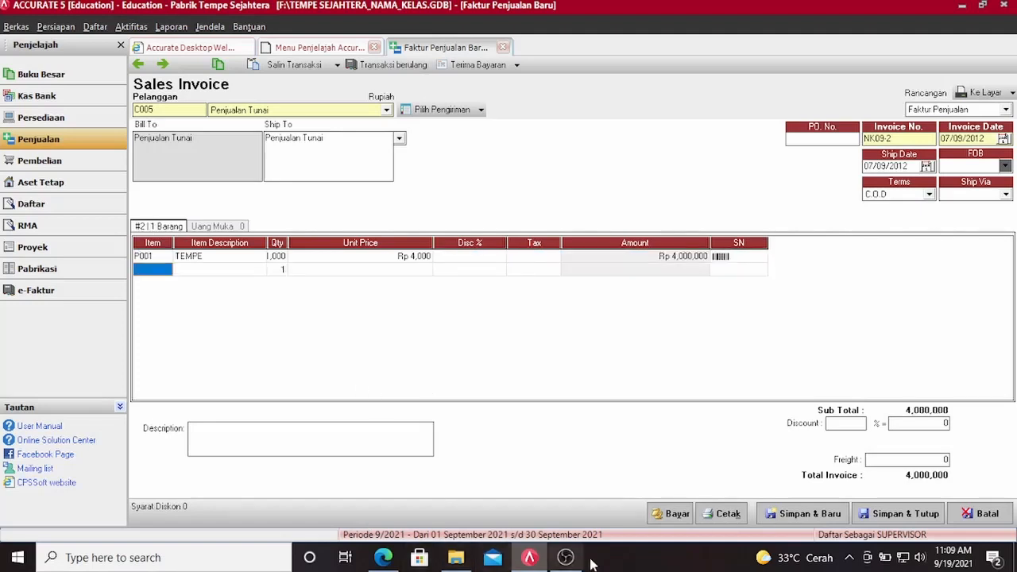
click(651, 520)
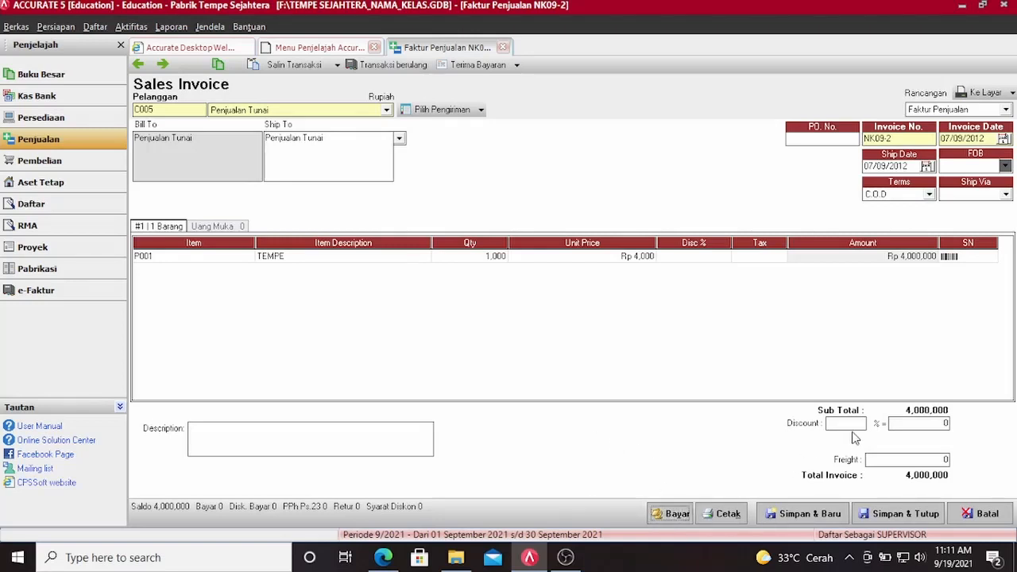
click(894, 424)
text(500,000)
key(Tab)
click(679, 514)
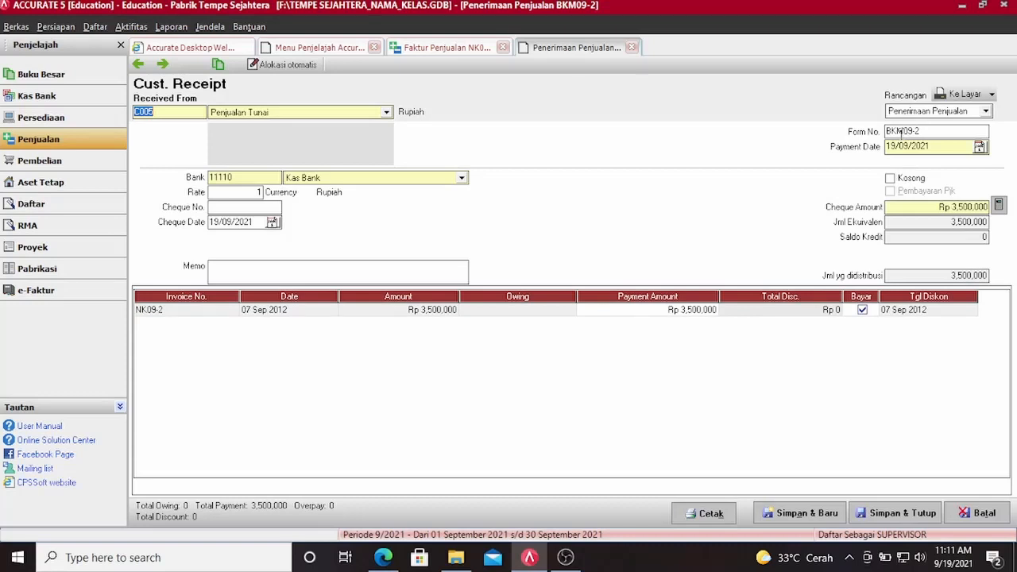
Set the customer receipt's form number to NK09-2 and its payment date to 07/09/2012
click(903, 132)
key(BackSpace)
key(BackSpace)
key(BackSpace)
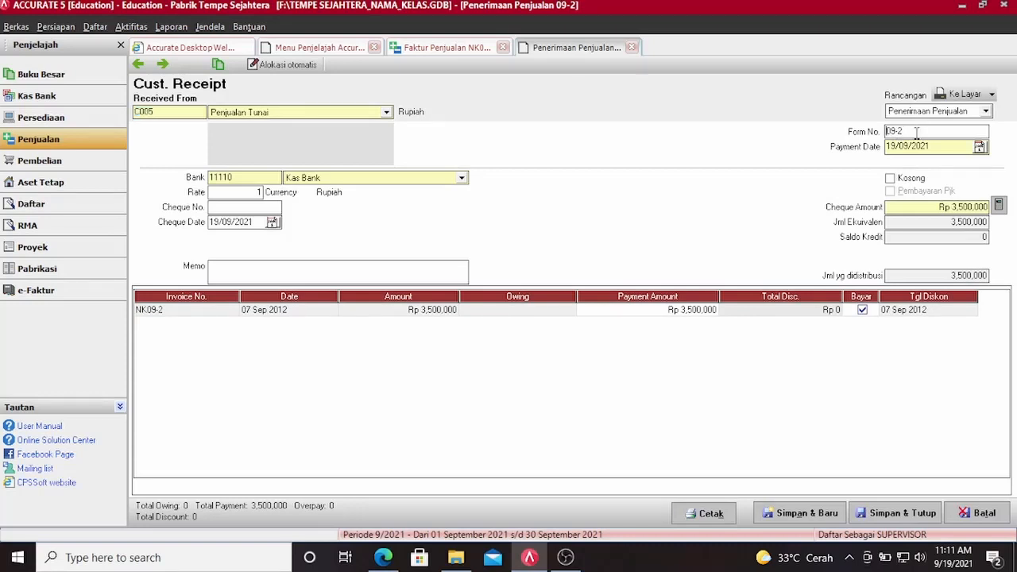
text(NK)
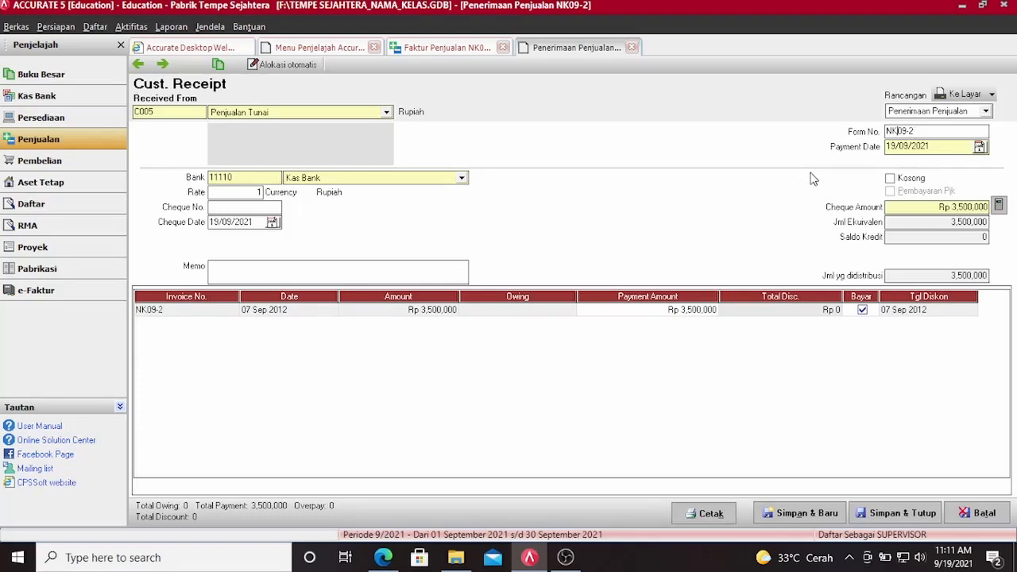
click(895, 148)
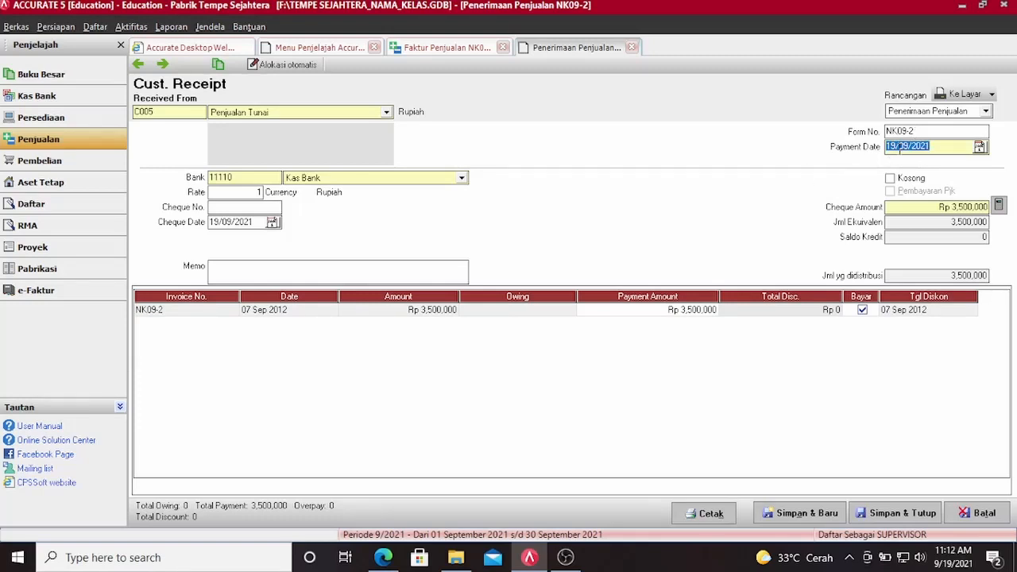
text(07/09/2012)
Set the receipt's bank to Kas Ditangan and cheque date to 07/09/2012, and save and close the receipt and its invoice
click(316, 181)
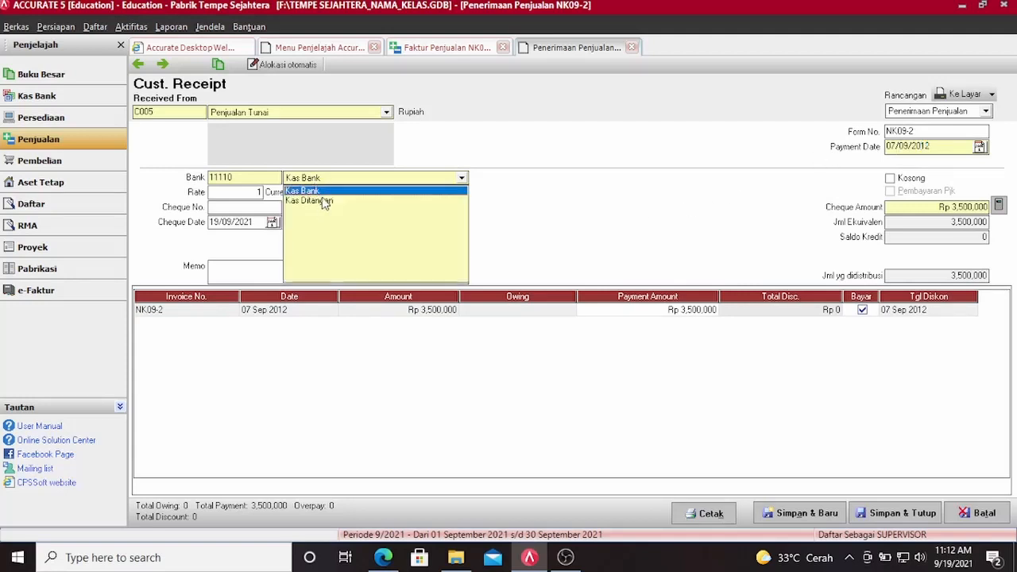
click(321, 201)
click(227, 225)
text(07/)
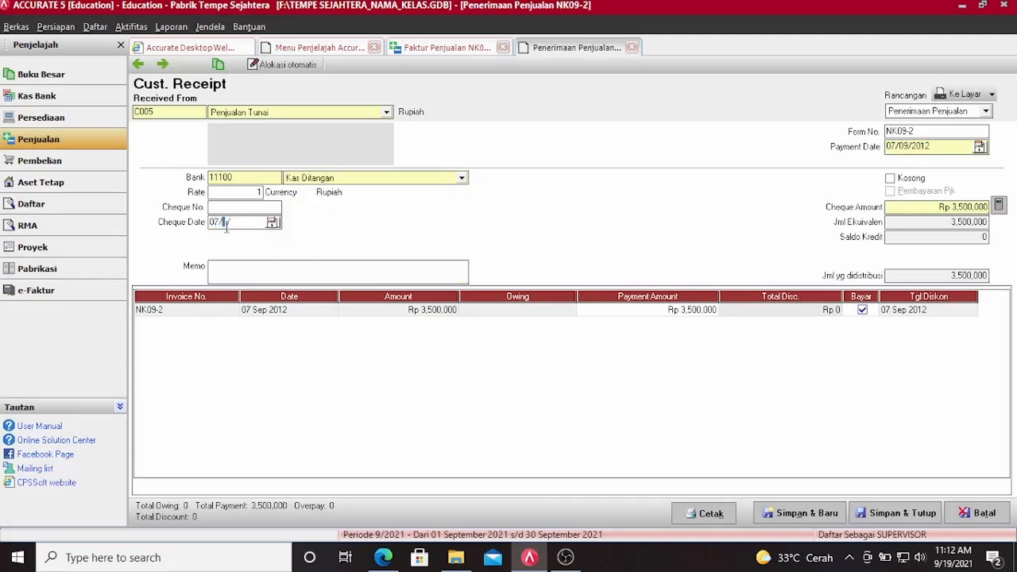
text(09/2012)
click(907, 515)
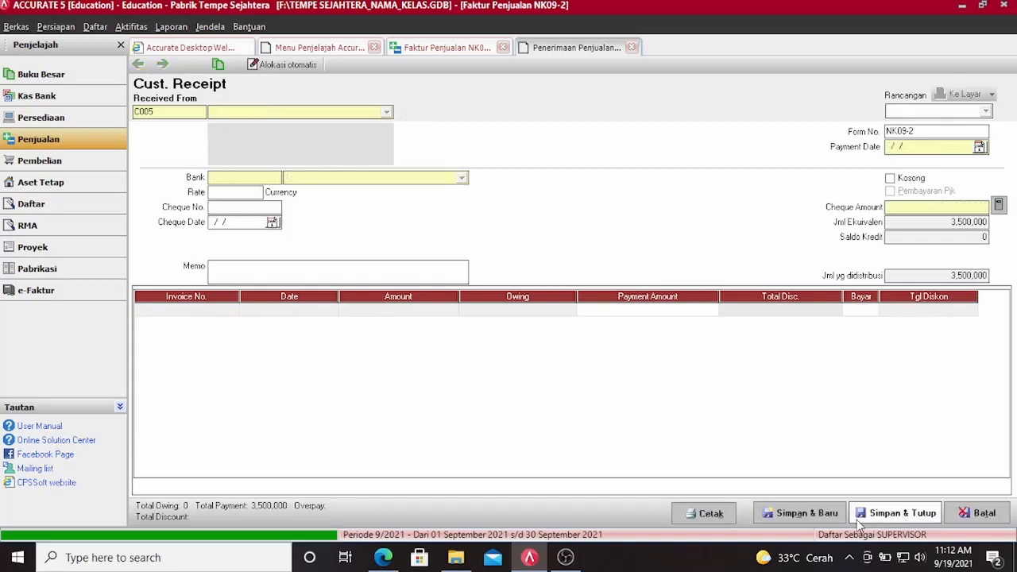
click(917, 516)
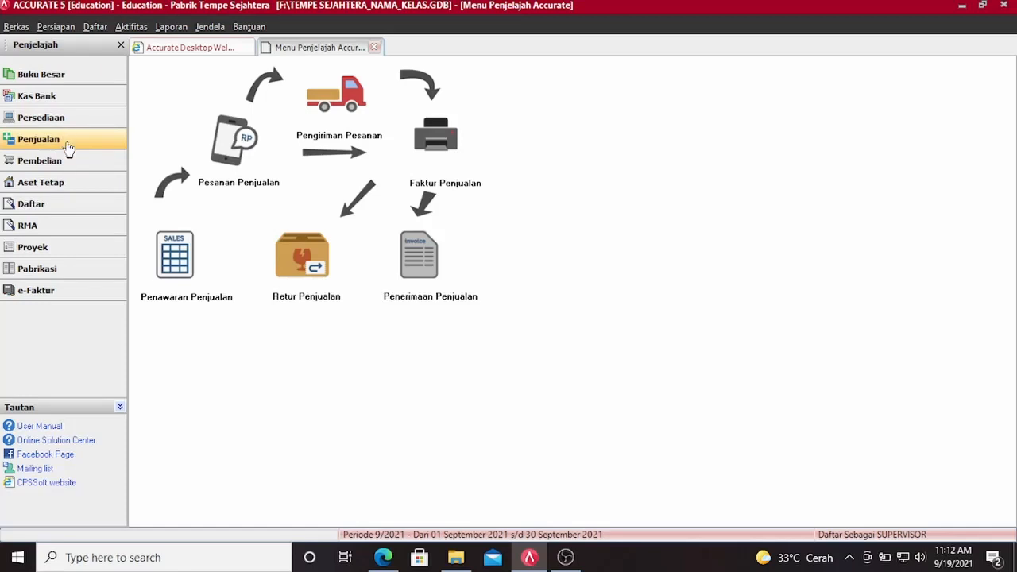
Start a new sales invoice for the last customer in the list, with invoice number F09-1
click(447, 154)
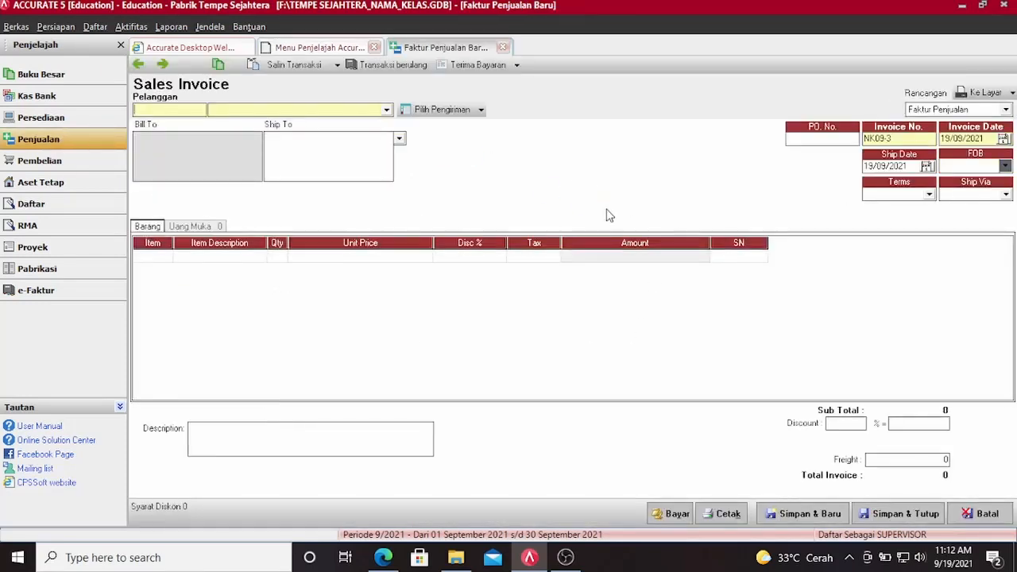
click(386, 110)
click(235, 172)
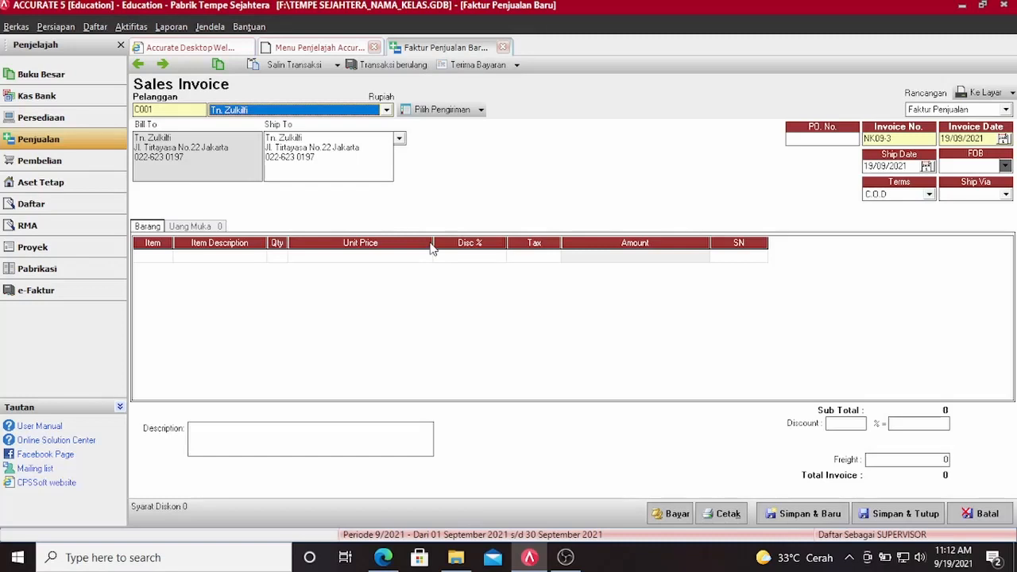
click(887, 138)
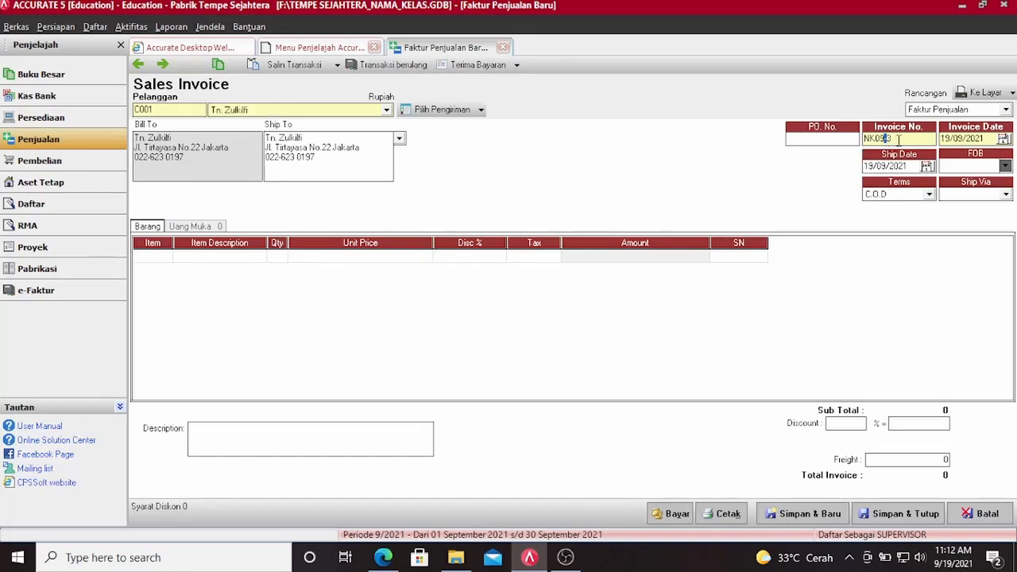
drag(897, 139, 833, 140)
text(F09-1)
key(Tab)
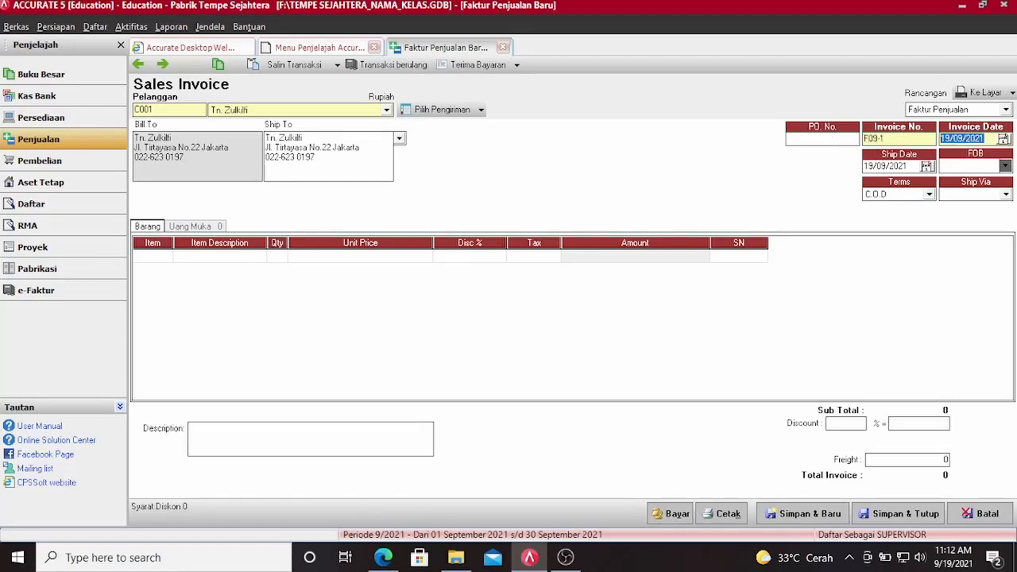
Set the invoice date and ship date to 08/09/2012 and the payment terms to Net 30
text(08/09/2012)
key(Tab)
text(08/09/)
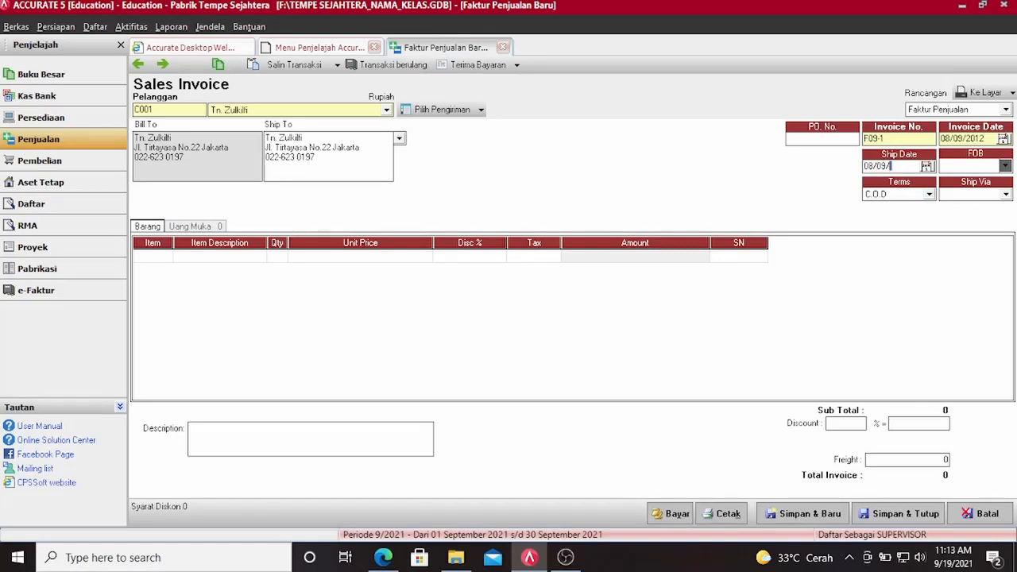
text(2012)
click(890, 195)
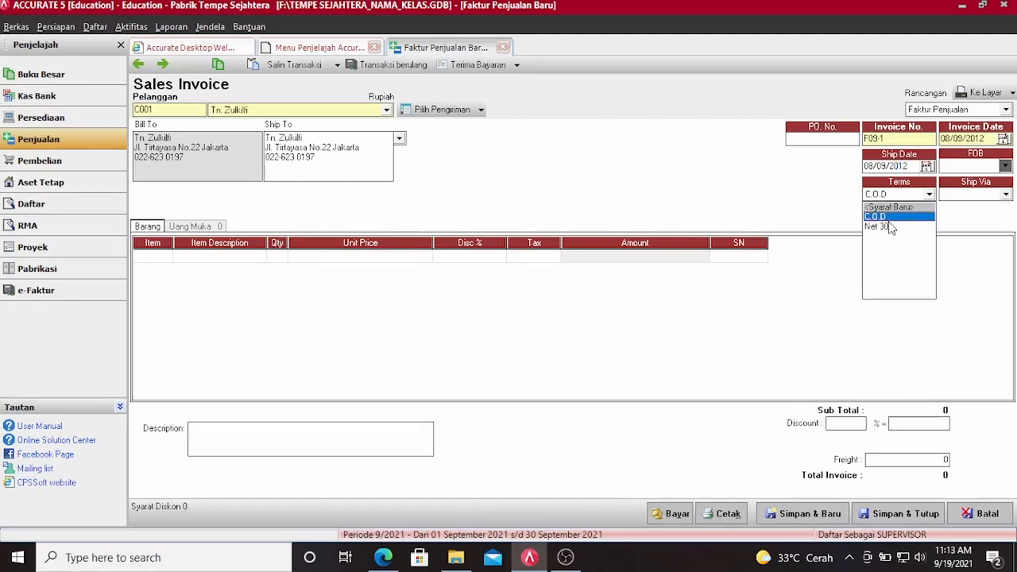
click(889, 226)
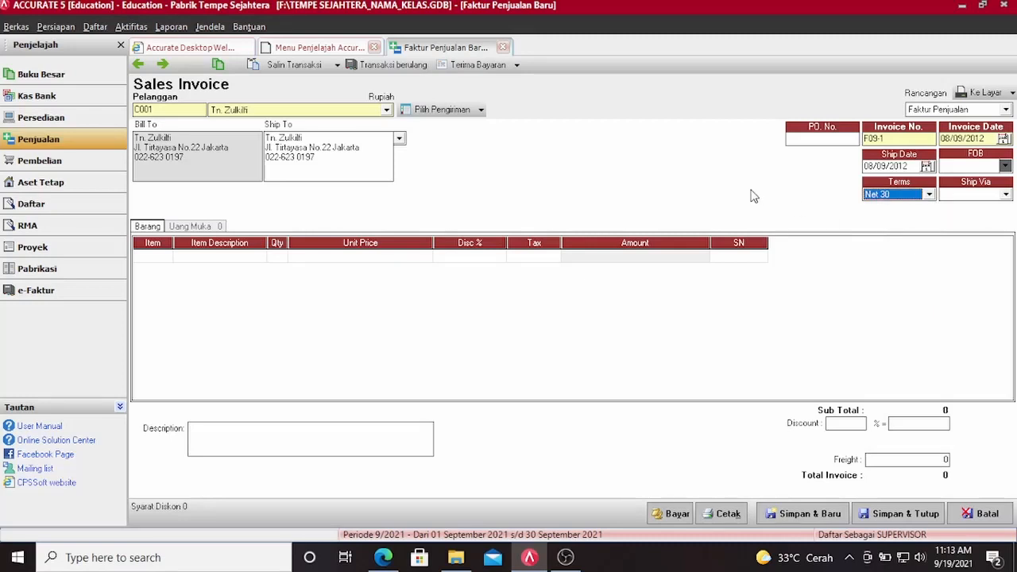
Add item P001 TEMPE to credit invoice F09-1 with quantity 1,000 and a unit price of 4,000
click(154, 256)
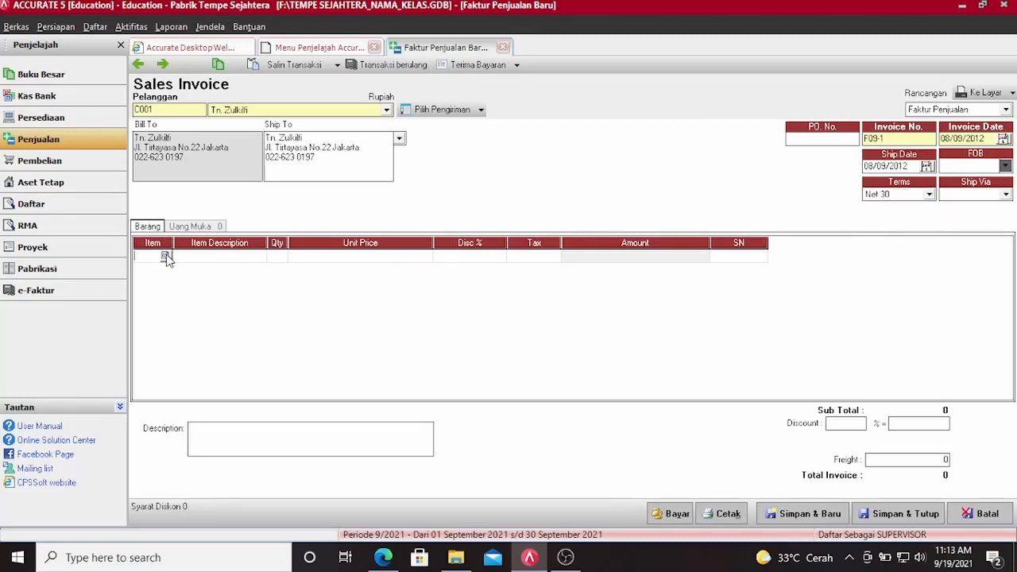
click(166, 257)
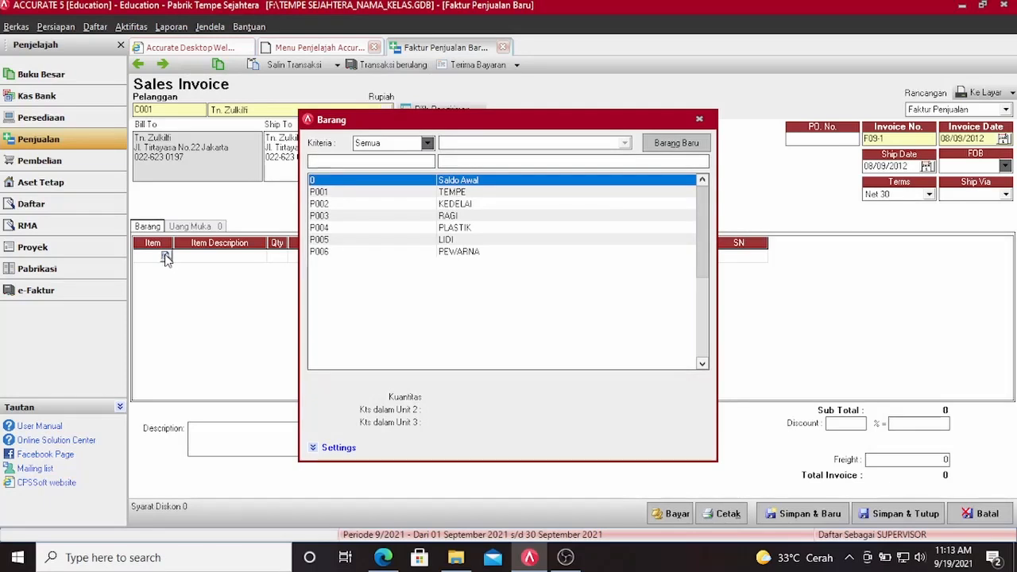
double_click(446, 194)
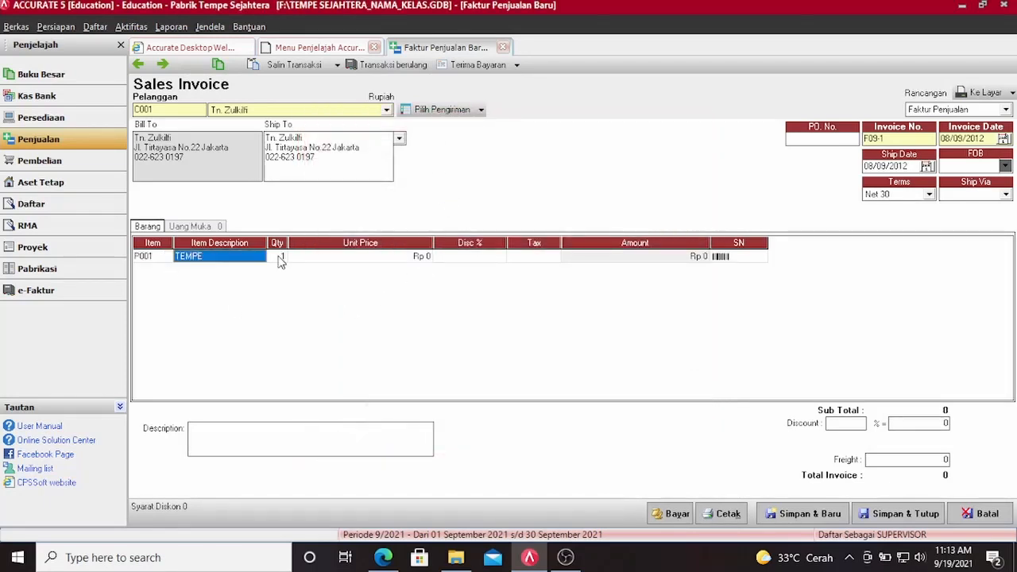
click(280, 257)
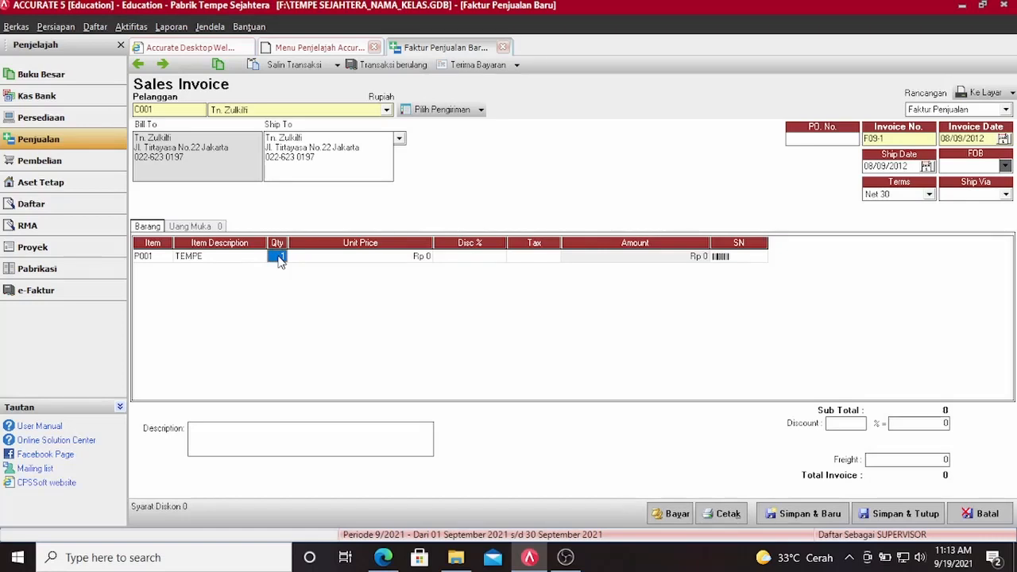
text(1,00)
text(000)
key(Tab)
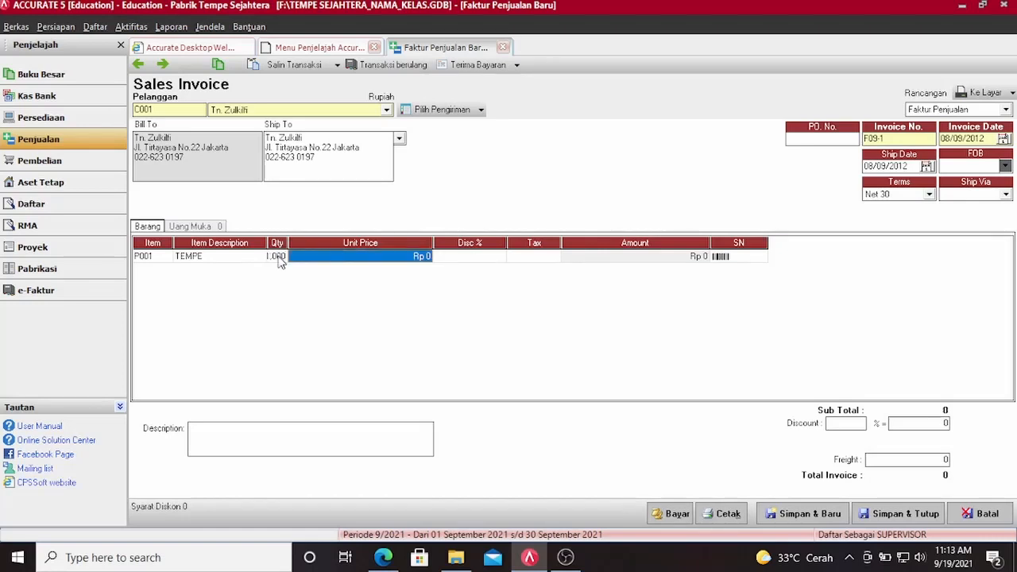
text(4000)
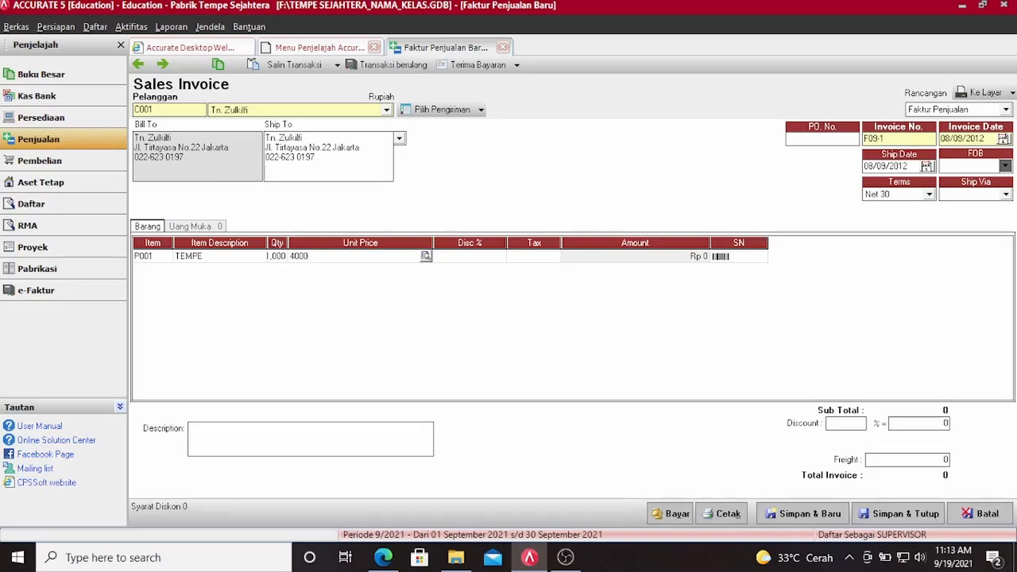
key(Tab)
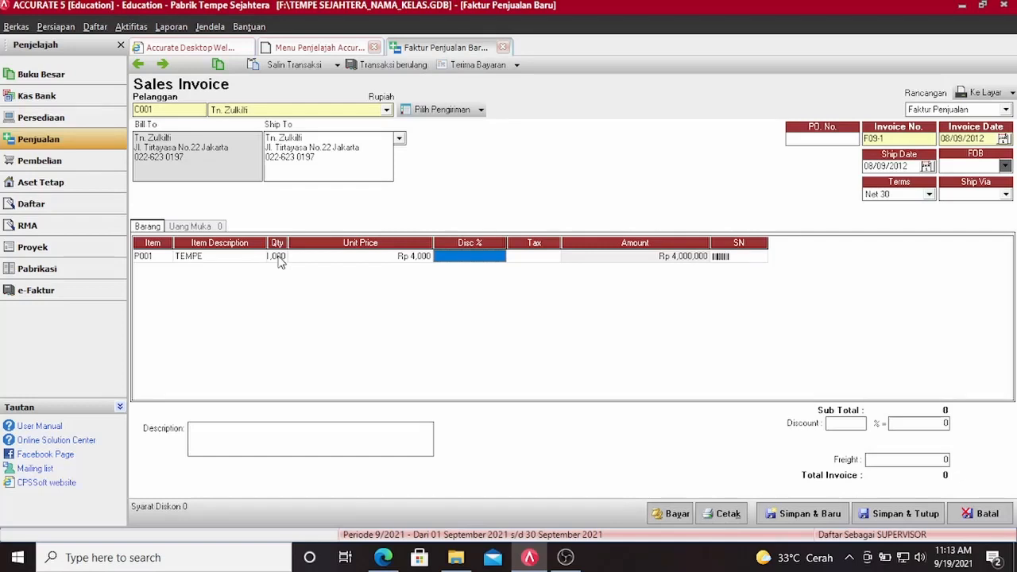
Complete the item line, and save and close sales invoice F09-1
key(Tab)
key(Tab)
key(Tab)
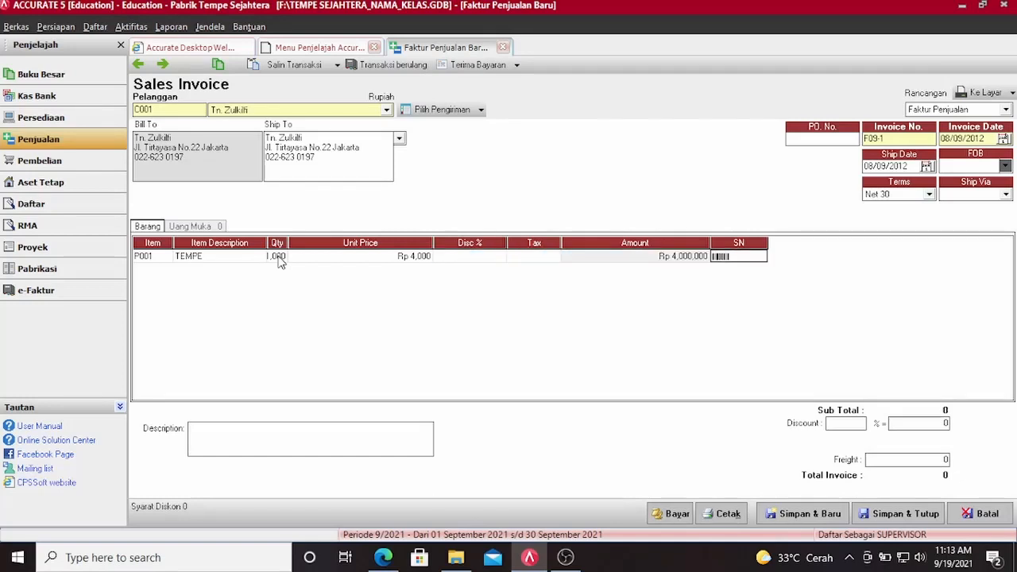
key(Up)
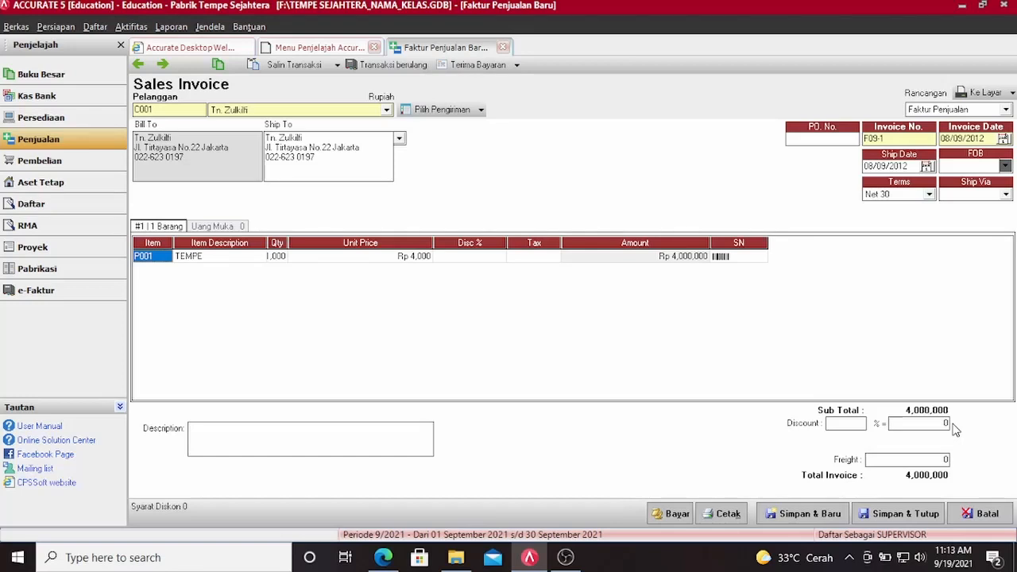
click(891, 517)
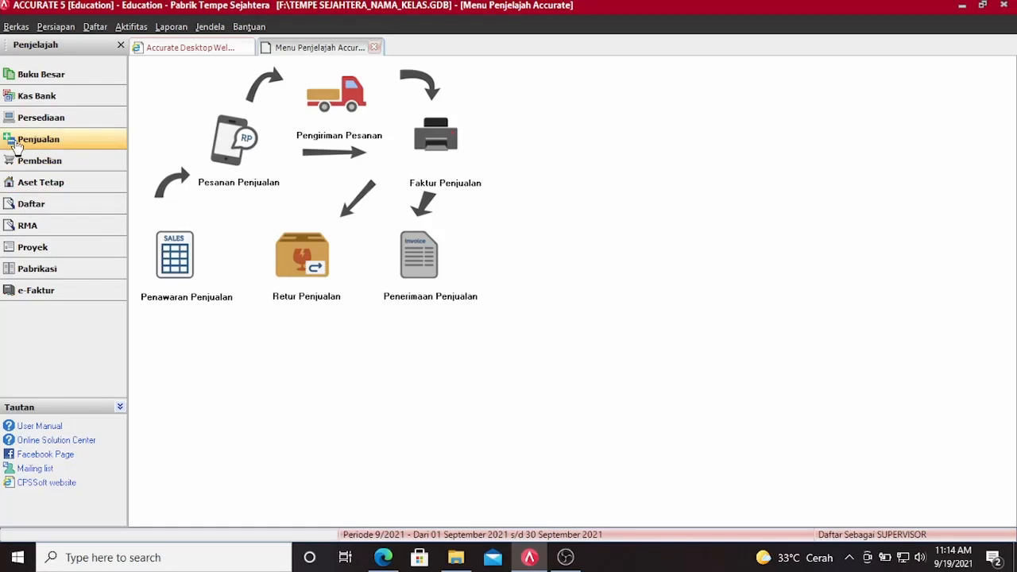
Start a new customer receipt for the second customer in the list, with form number BKM09-2
click(418, 258)
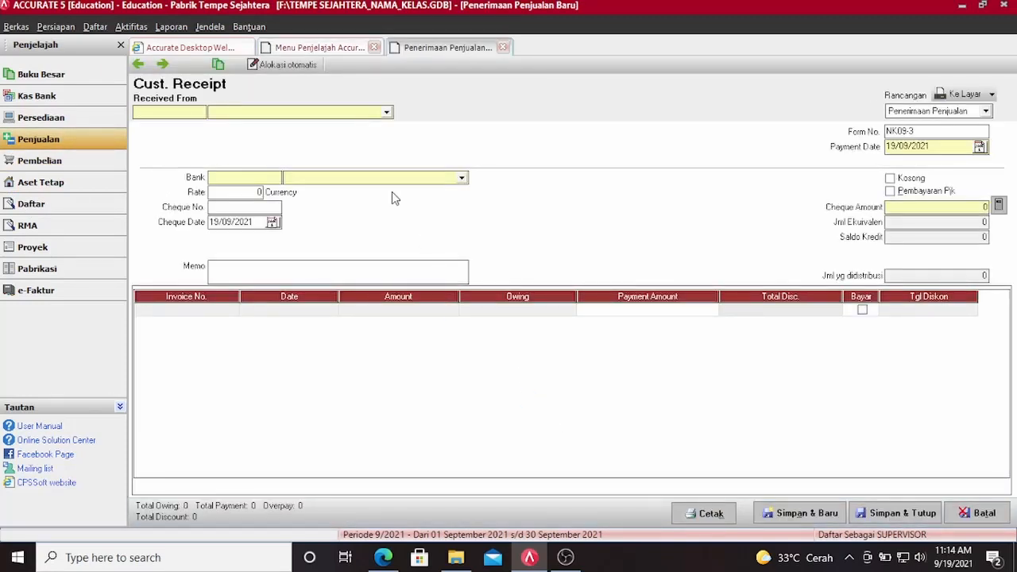
click(386, 113)
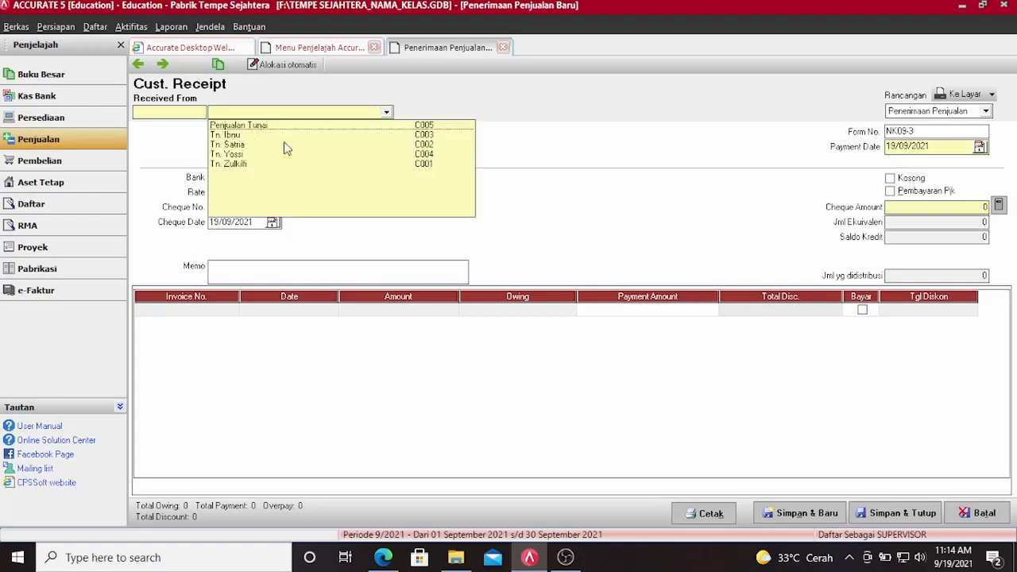
click(238, 135)
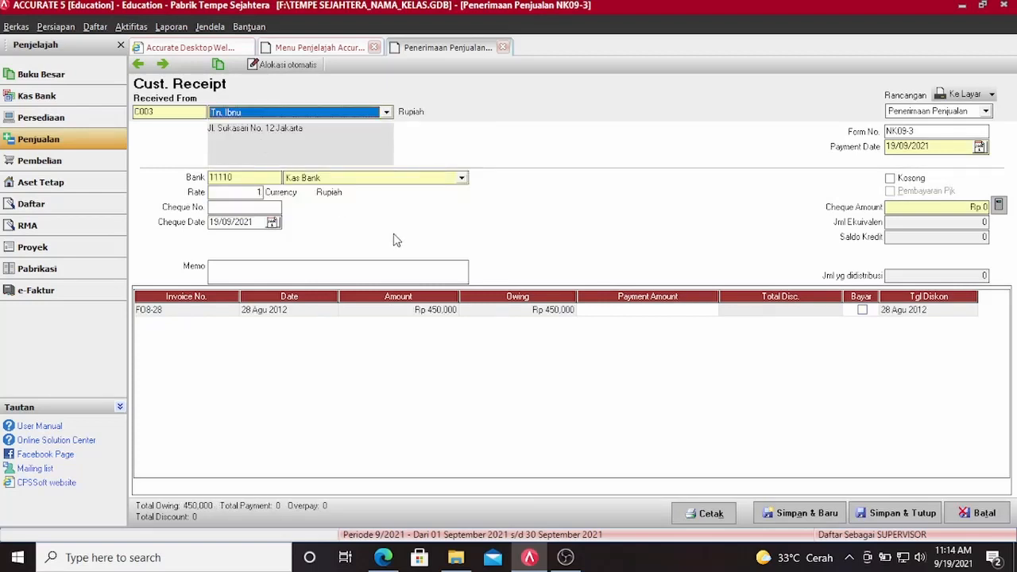
click(913, 131)
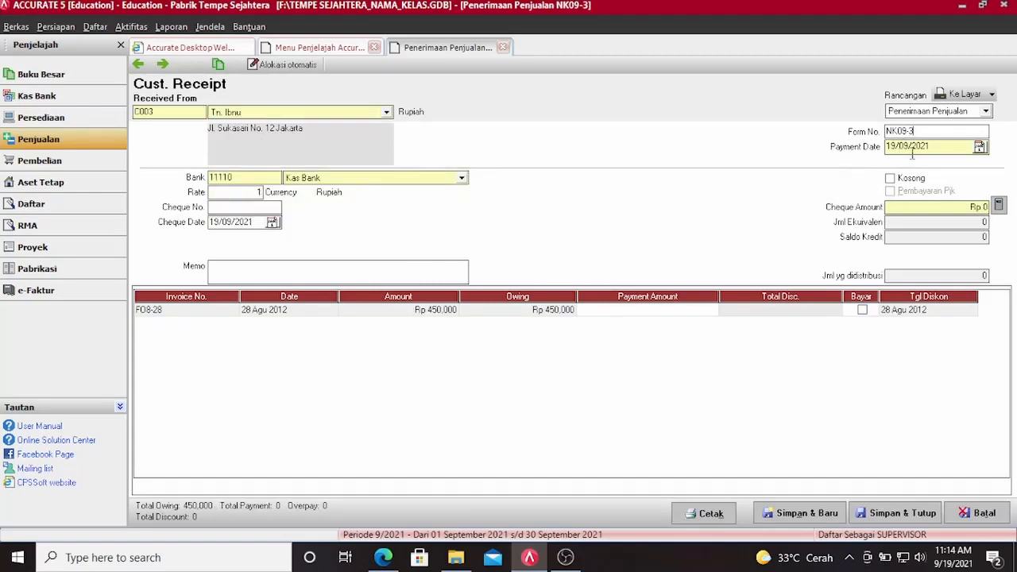
double_click(942, 132)
text(B)
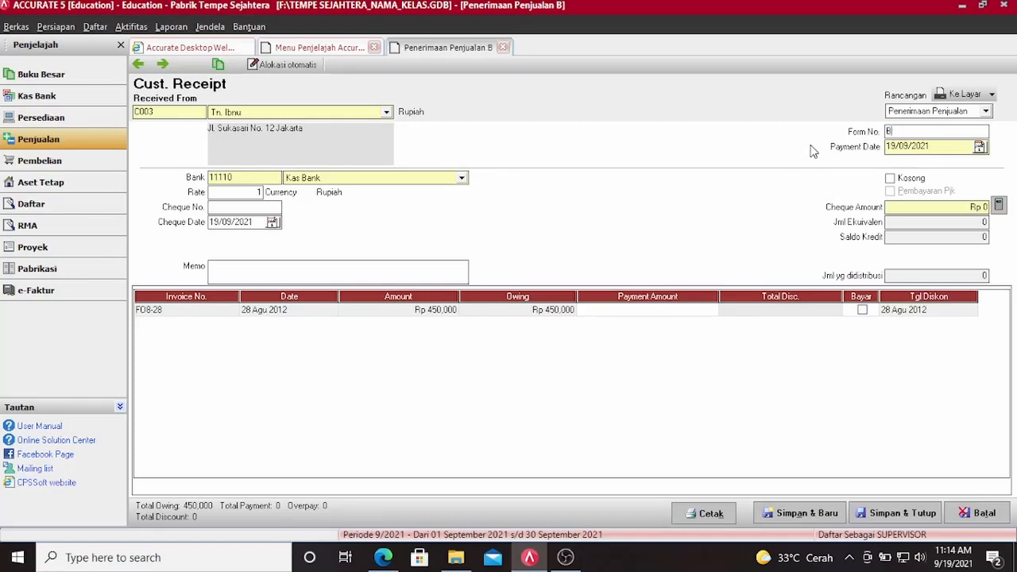
text(KM09-2)
key(Tab)
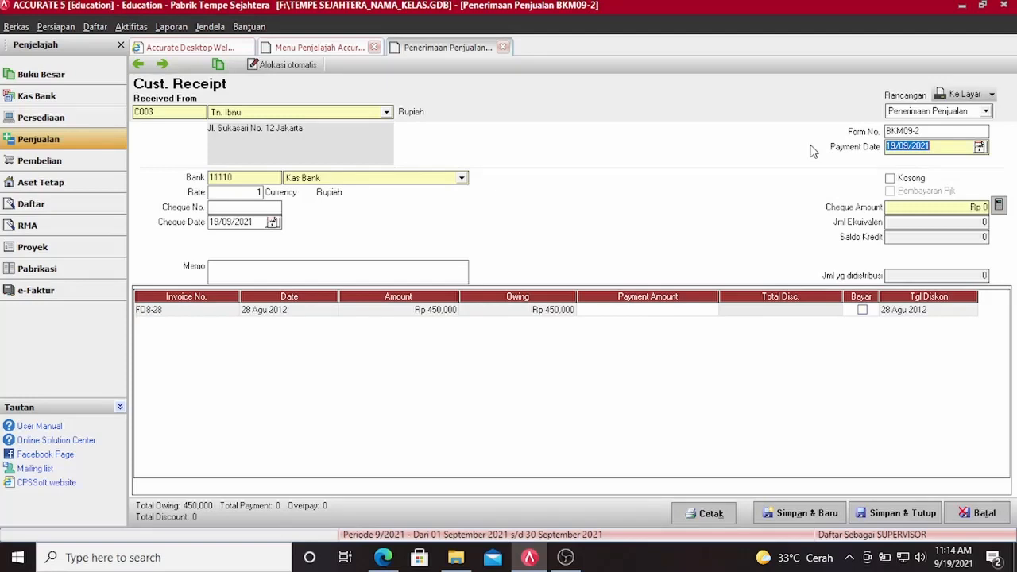
Set the receipt's payment date to 09/09/2012 and its bank to Kas Ditangan
text(09/09/2012)
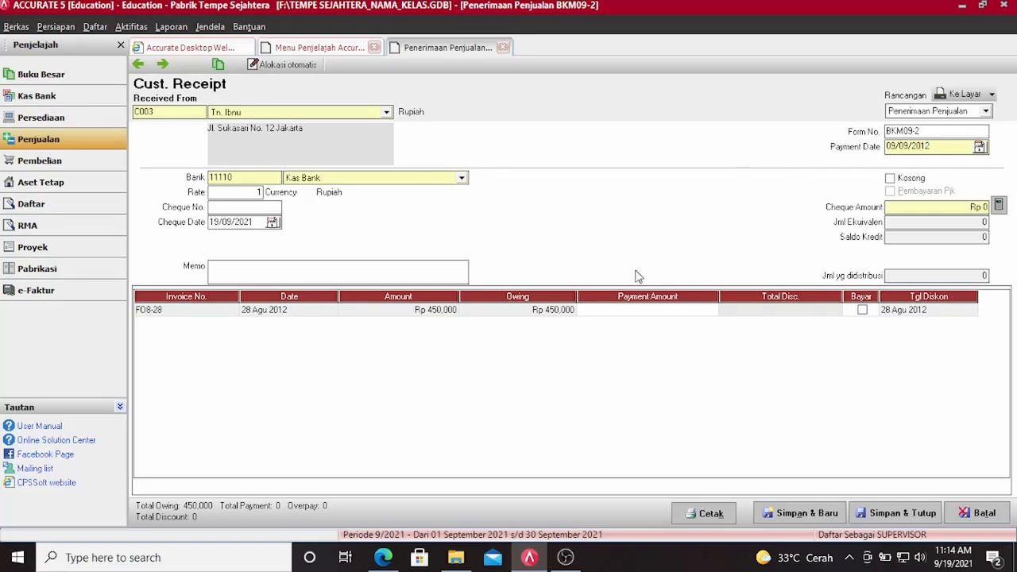
click(301, 181)
click(306, 199)
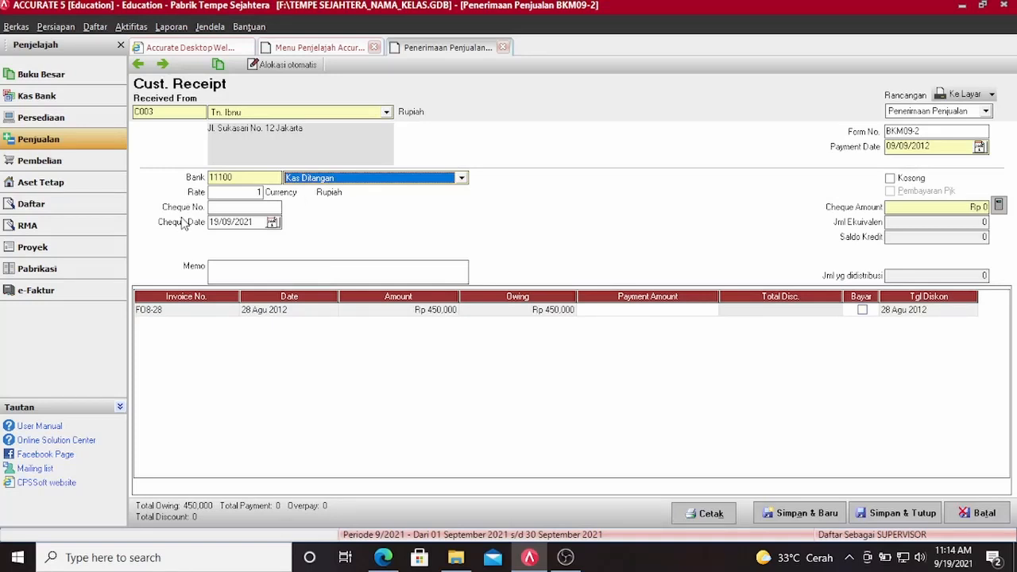
Set receipt BKM09-2's cheque date to 09/09/2012, apply full payment to invoice FO8-28, and save and close the receipt
click(212, 222)
text(09/09/2012)
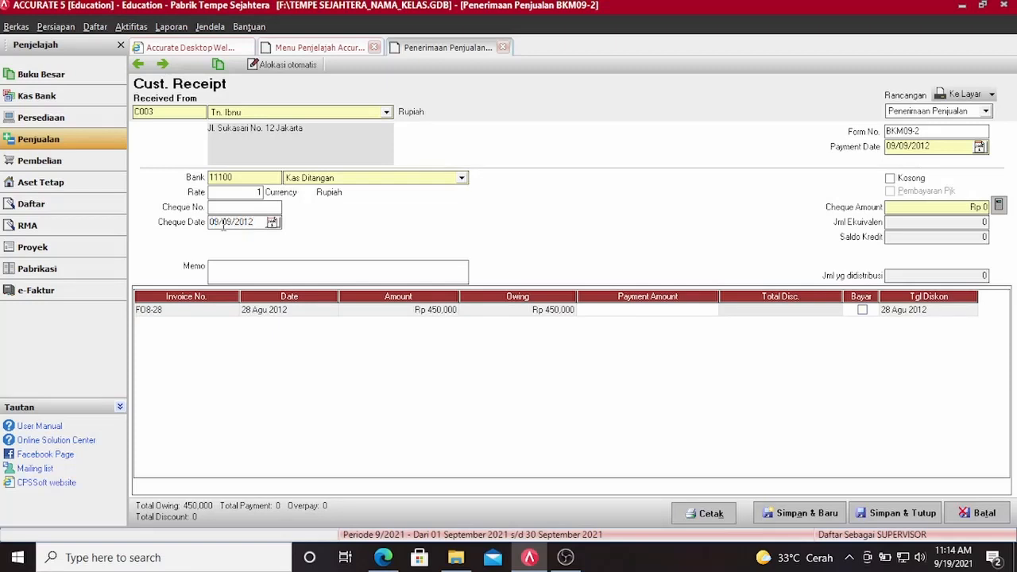
click(862, 310)
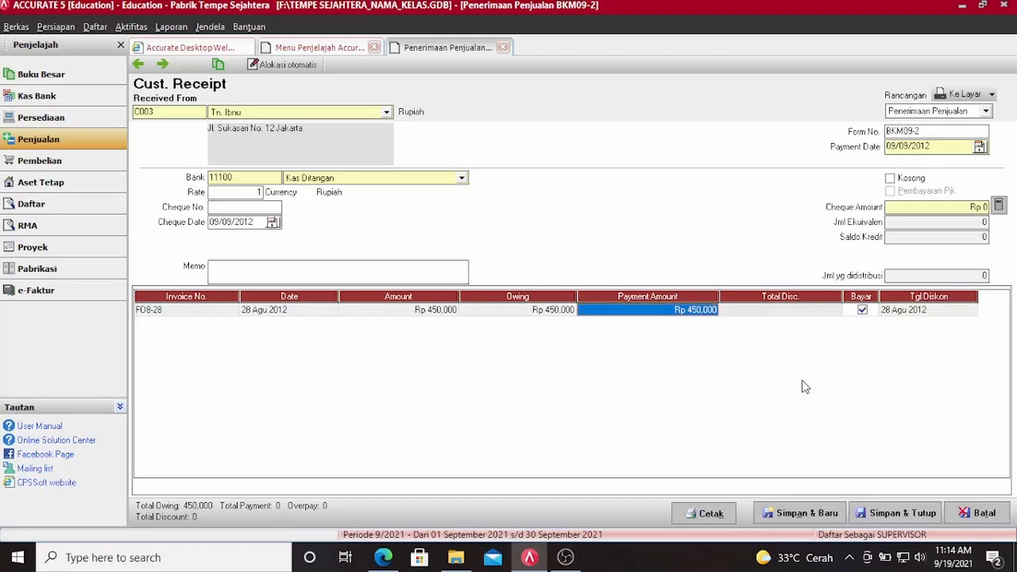
click(999, 207)
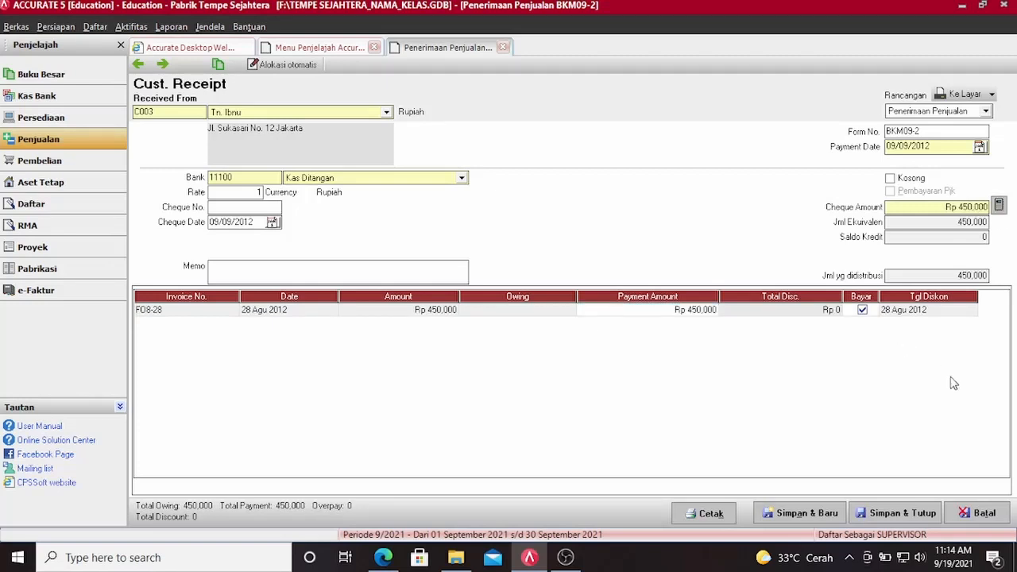
click(918, 512)
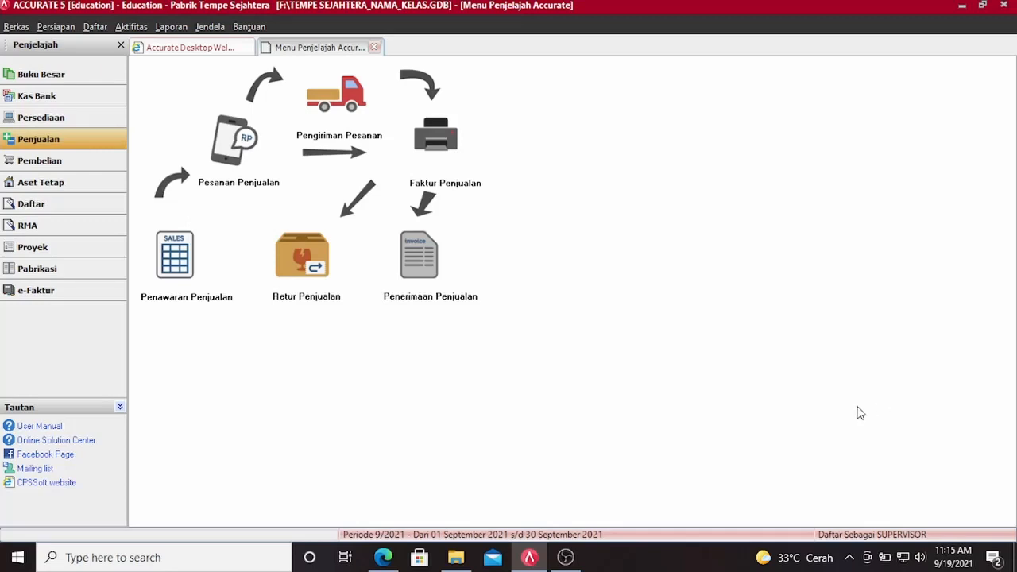
Start a new customer receipt, BKM09-3, for the fourth customer in the list
click(456, 256)
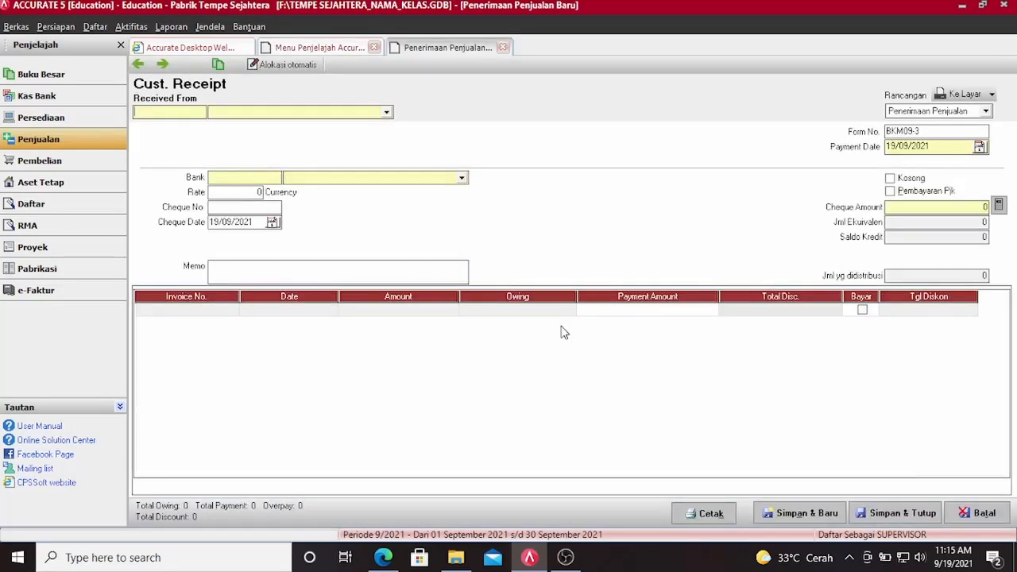
click(381, 112)
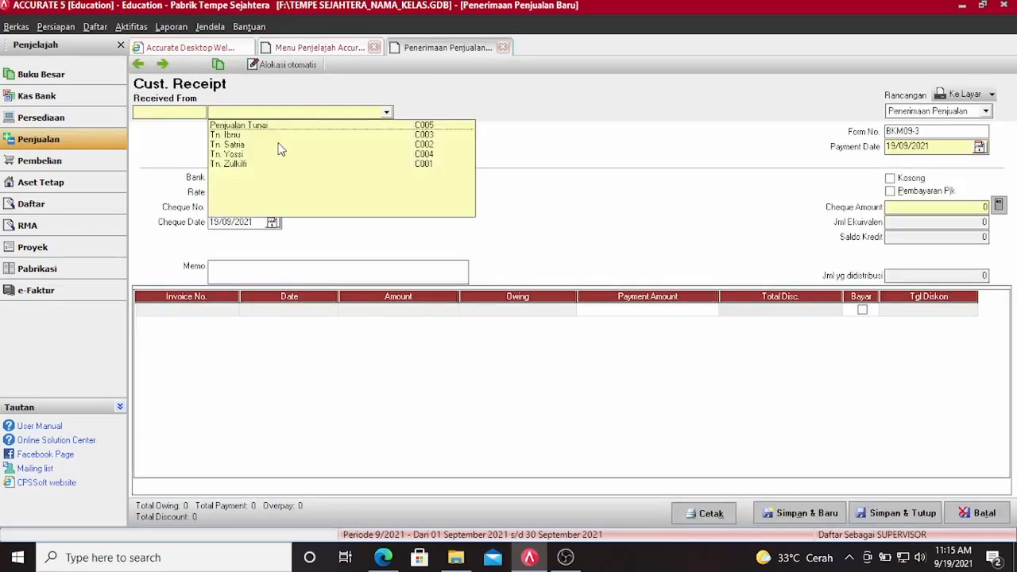
click(252, 155)
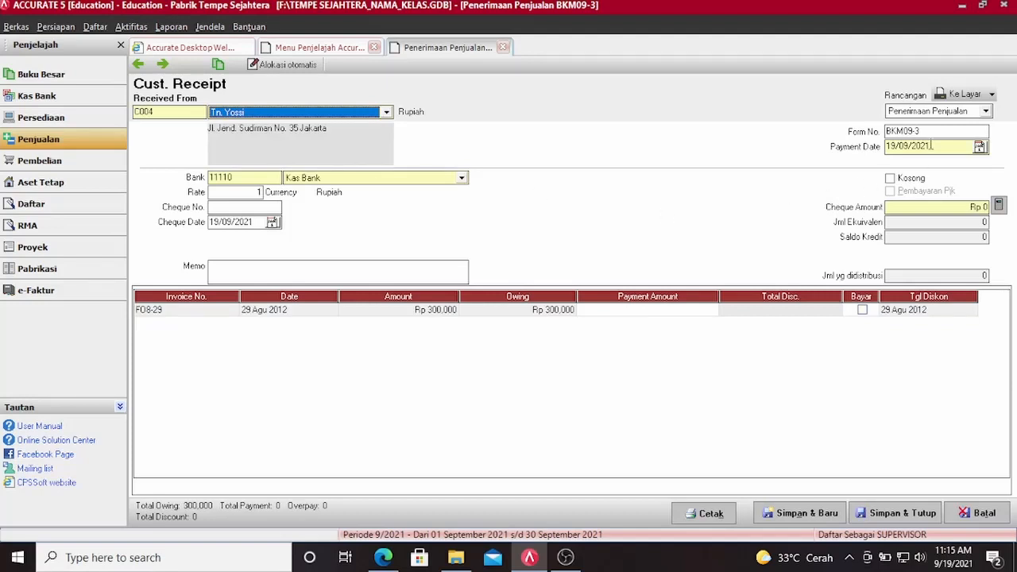
Set the receipt's payment date and cheque date to 09/09/2012 and its bank to Kas Ditangan
click(931, 150)
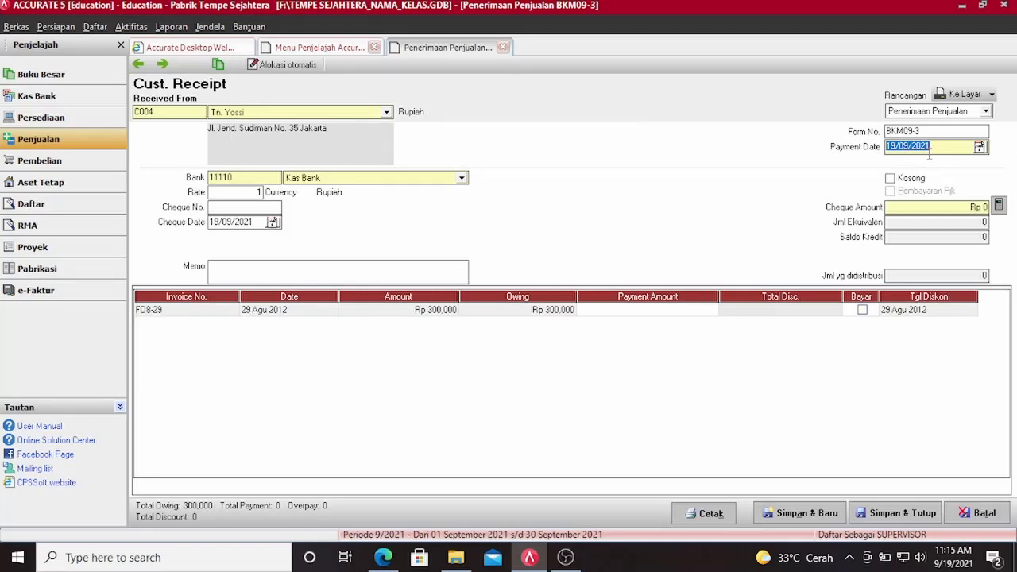
text(09/09/2012)
click(461, 178)
click(422, 202)
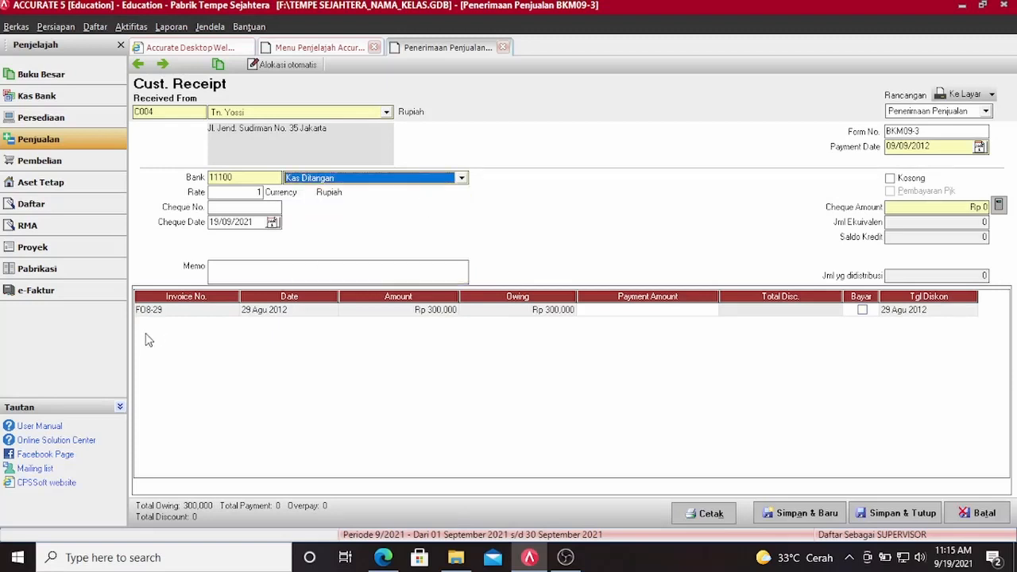
click(240, 223)
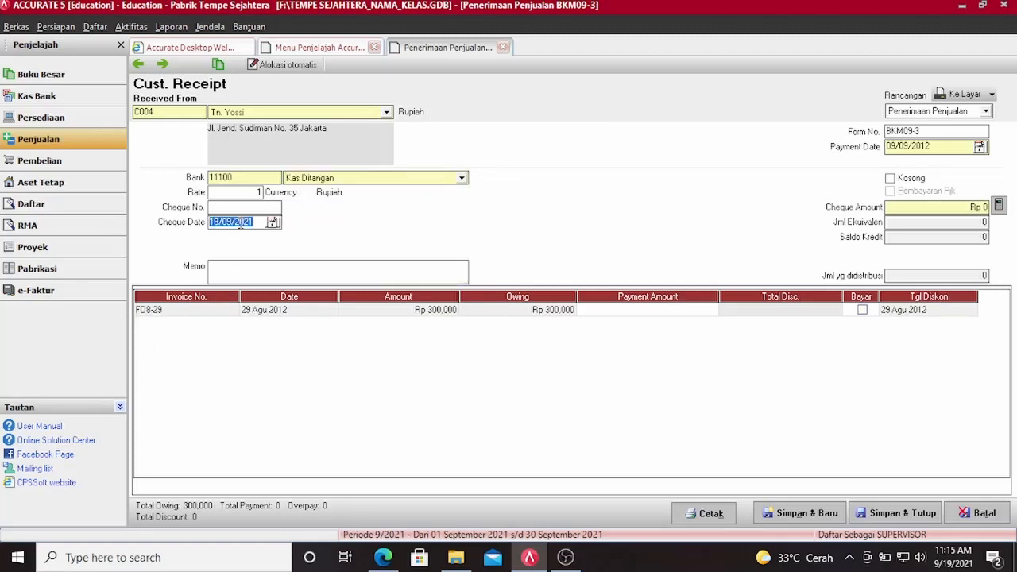
text(09/09/2012)
Apply full payment to invoice FO8-29 with the matching cheque amount, and save and close receipt BKM09-3
click(862, 311)
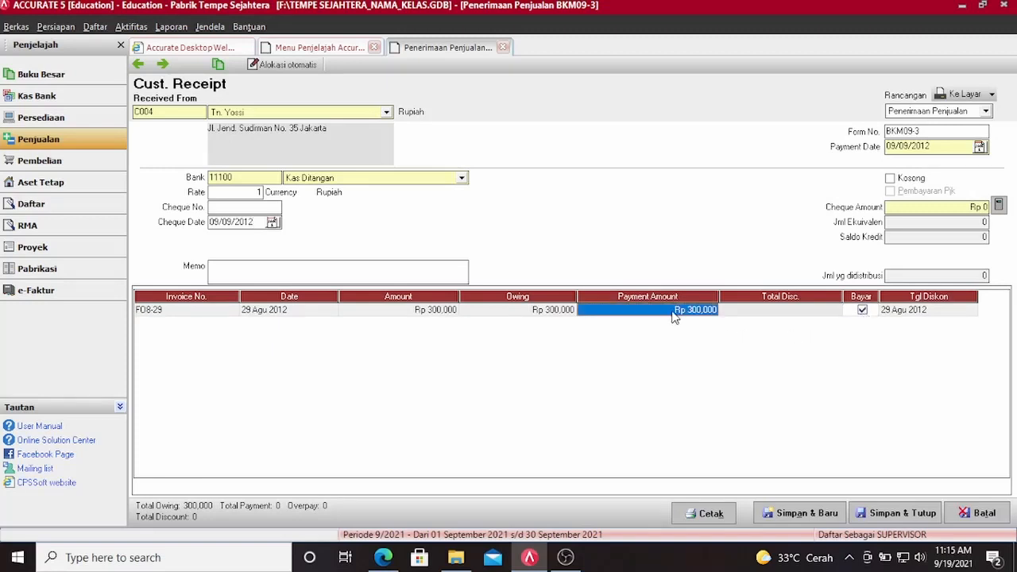
click(999, 206)
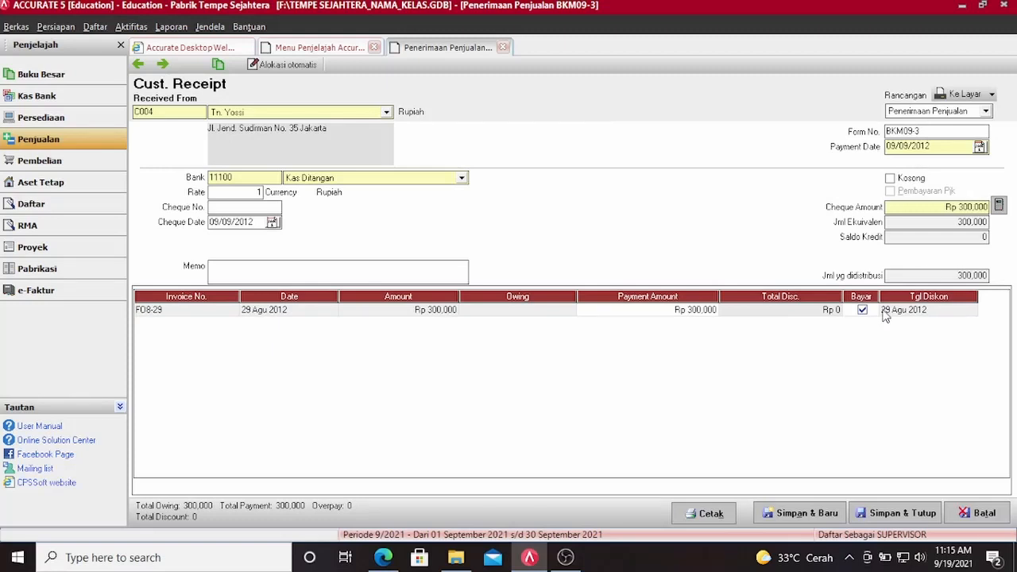
click(899, 513)
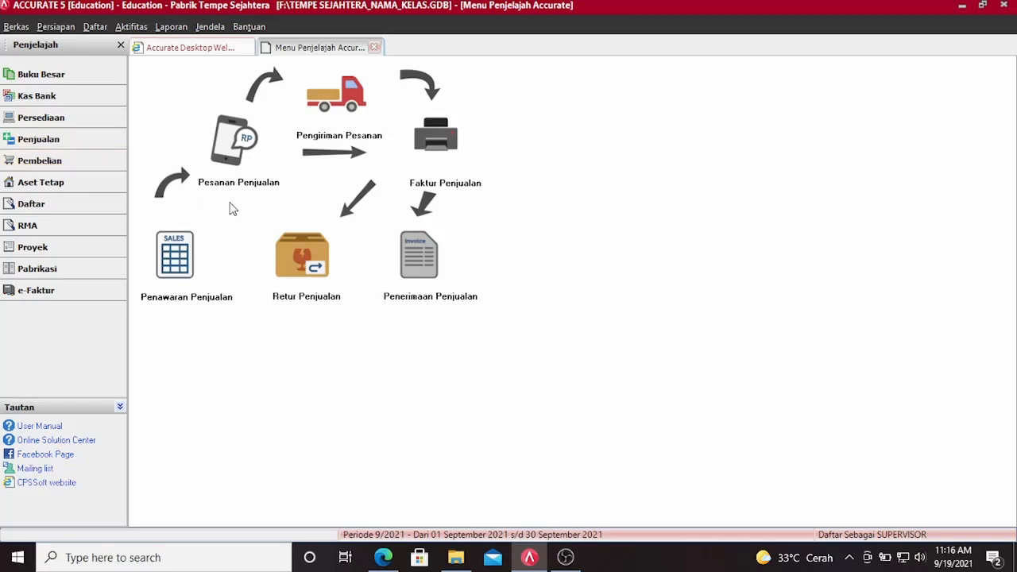
Start a new sales invoice, F09-2, for the customer listed directly after Penjualan Tunai
click(443, 163)
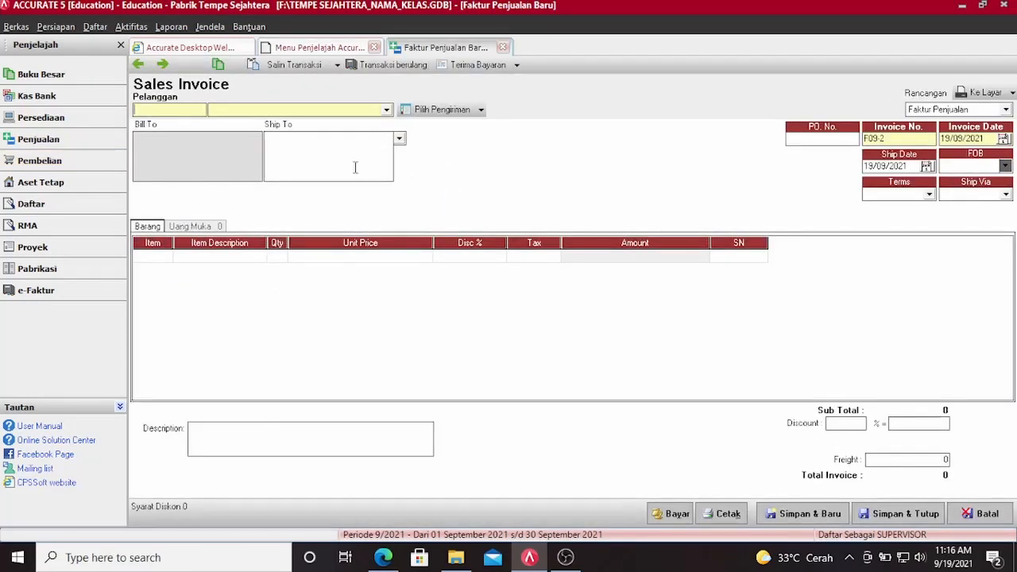
click(334, 109)
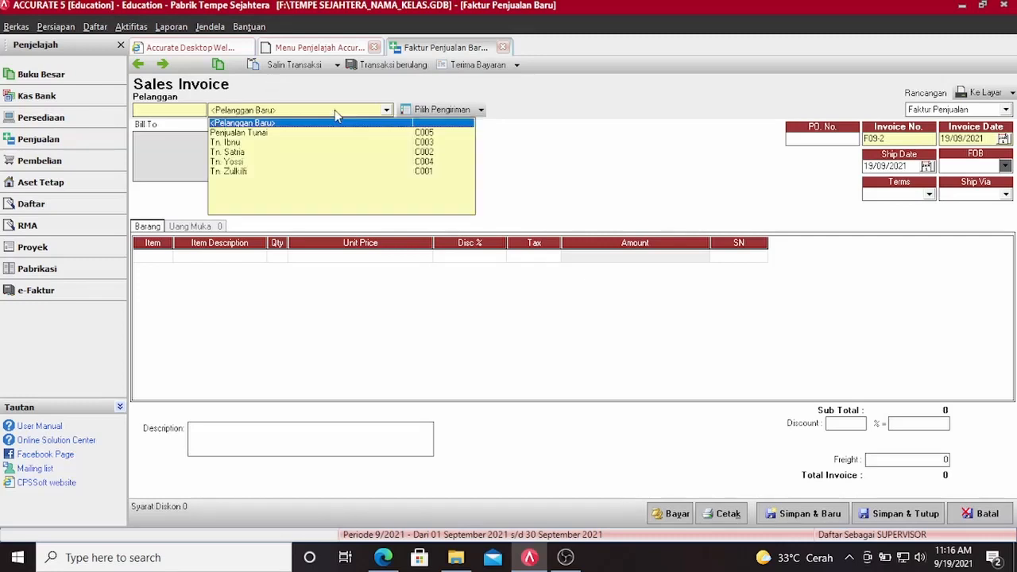
click(248, 143)
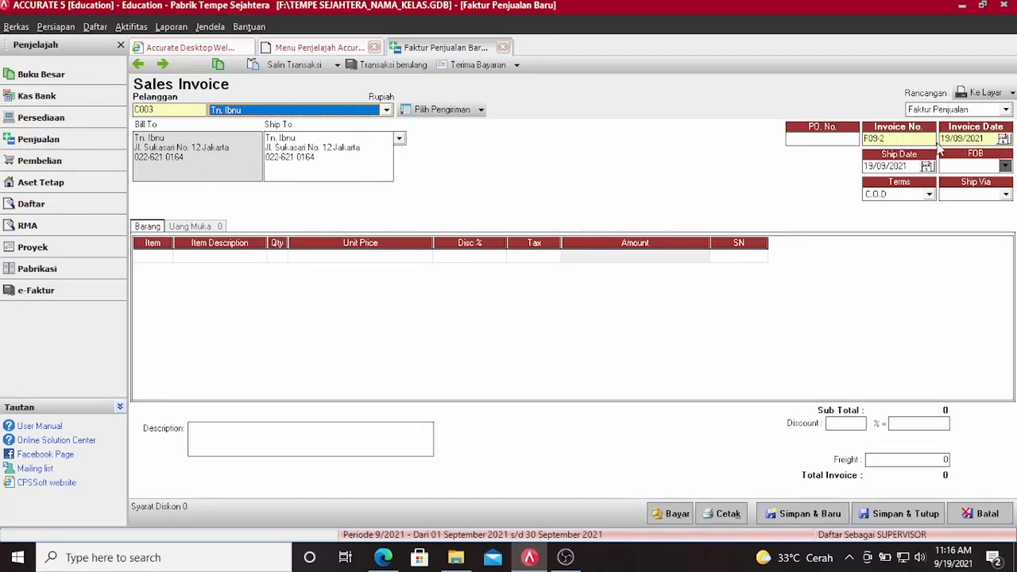
Set the invoice date and ship date of F09-2 to 10/09/2012 and its terms to Net 30
click(980, 140)
double_click(981, 140)
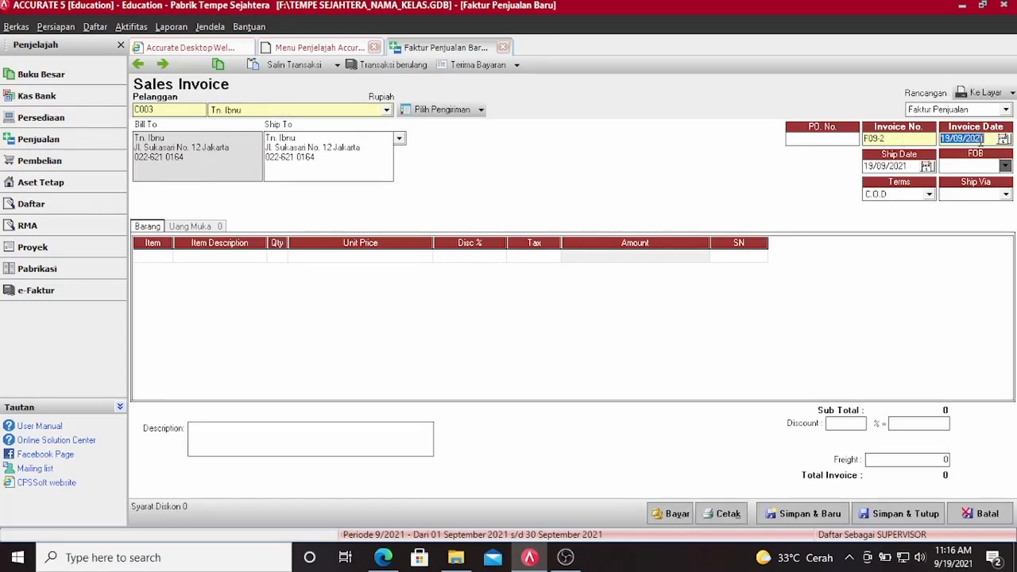
text(10/09/2018)
key(Tab)
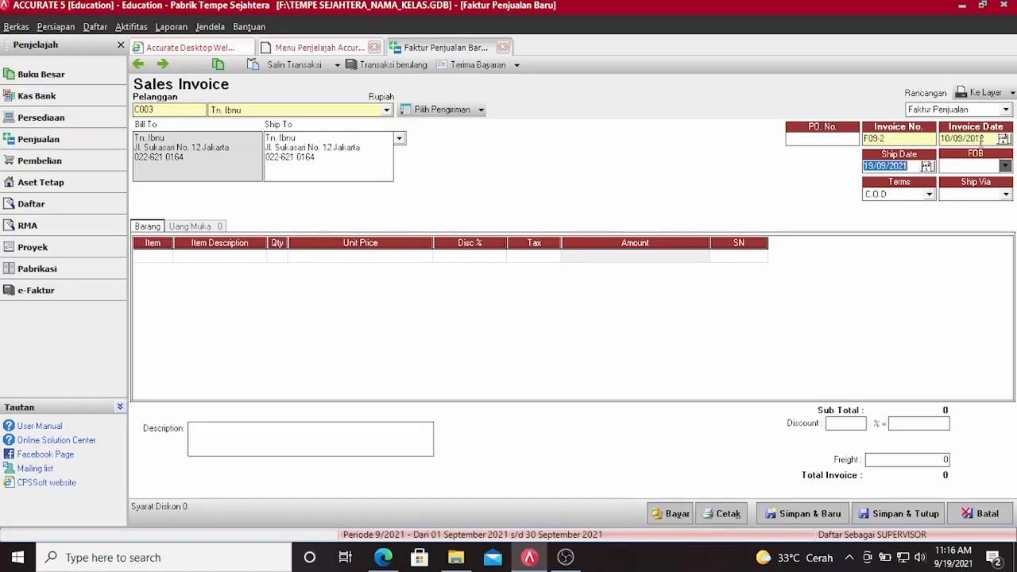
text(10/09/2)
text(018)
click(915, 195)
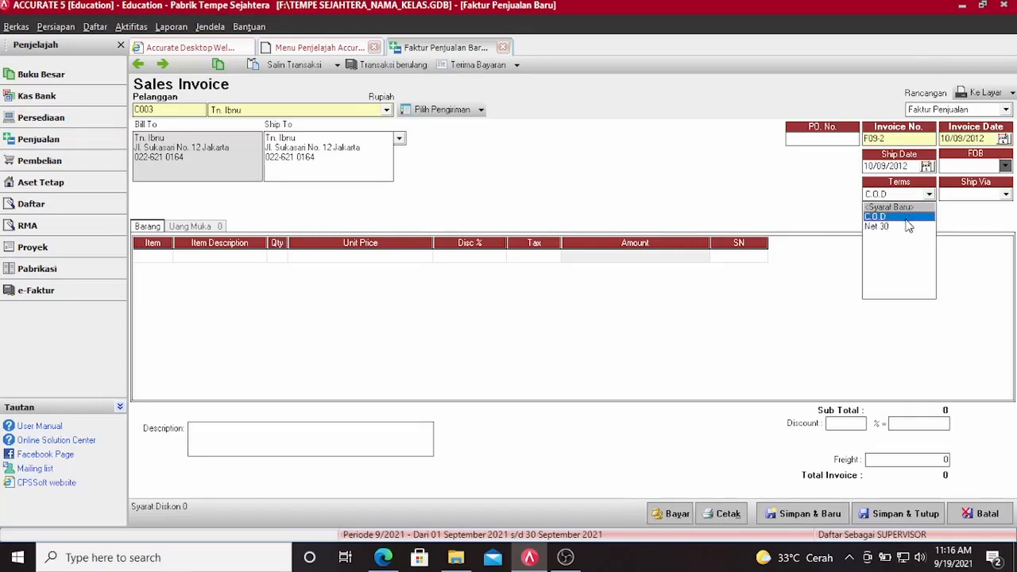
click(855, 228)
click(896, 193)
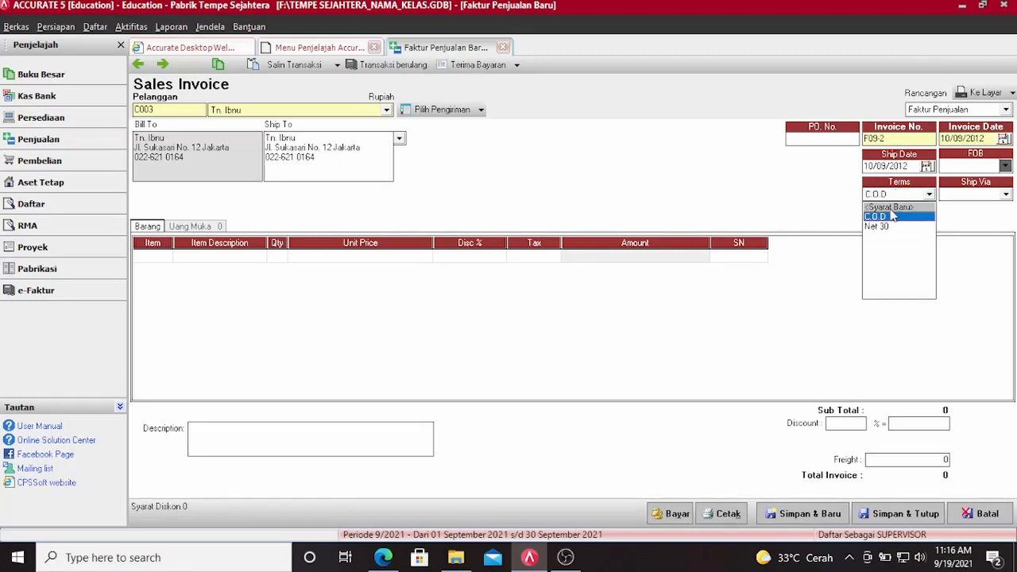
click(885, 227)
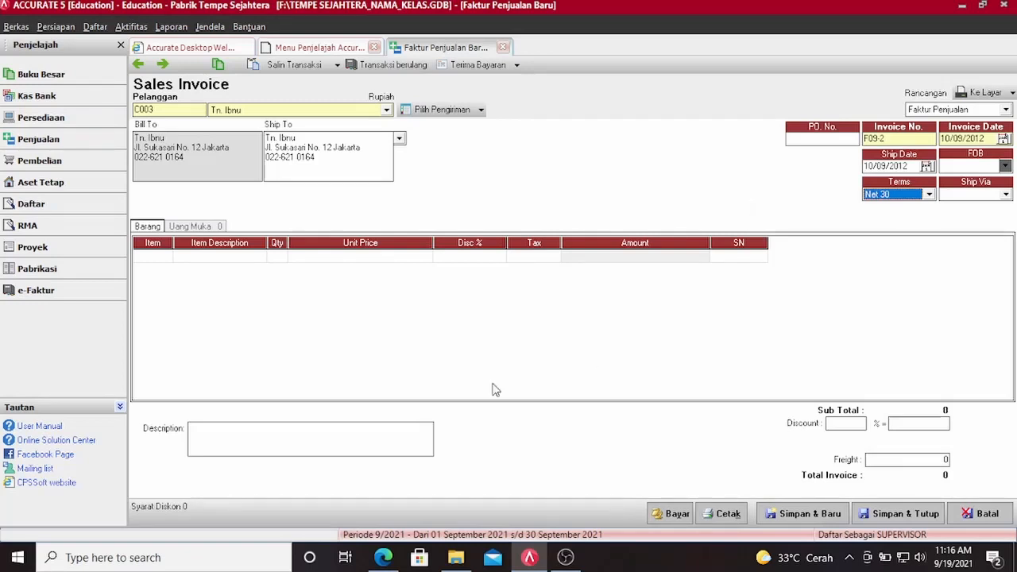
Add item P001 TEMPE to invoice F09-2 with quantity 1,000 and a unit price of 4,000
click(166, 259)
click(166, 257)
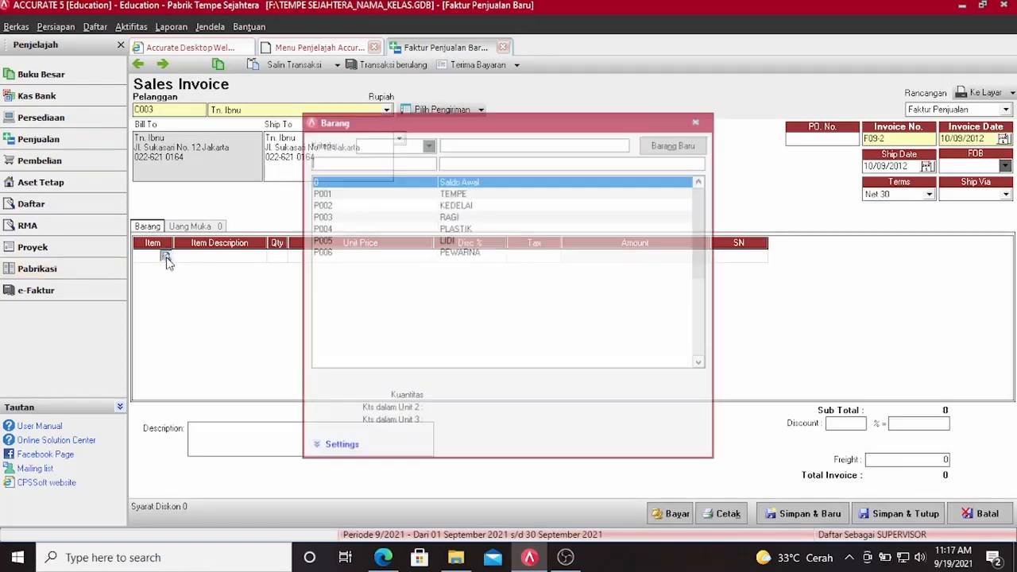
double_click(356, 193)
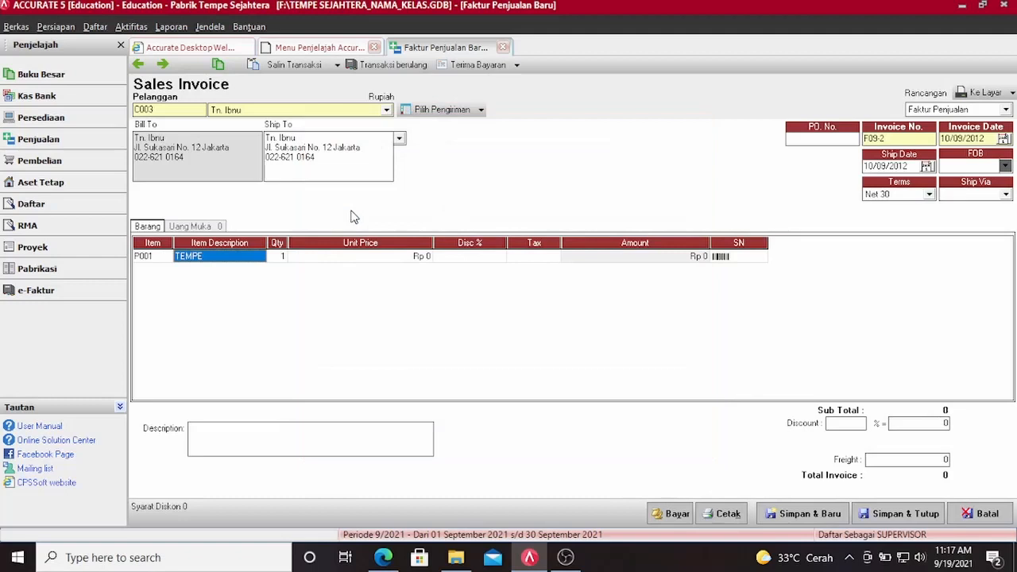
click(279, 258)
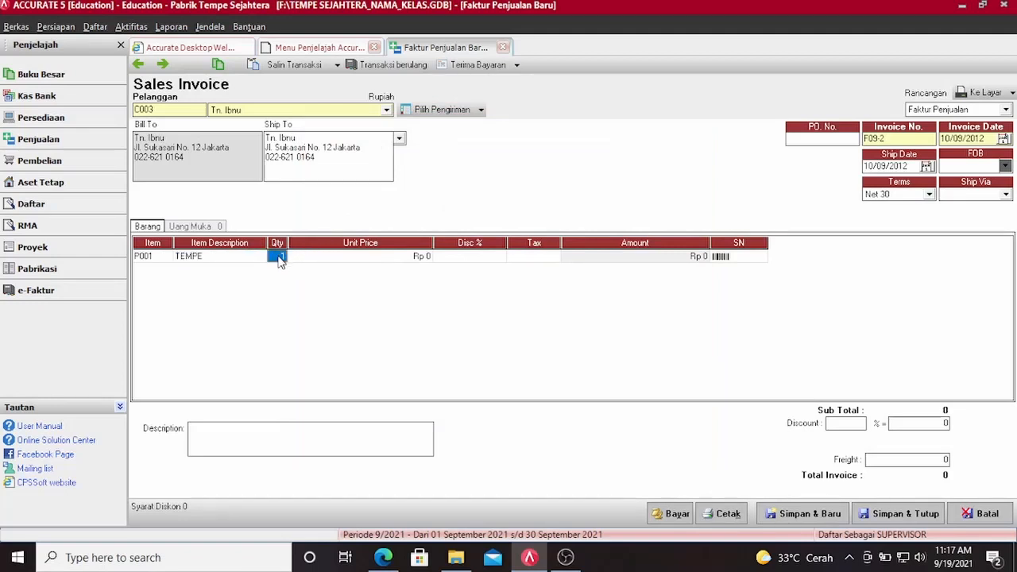
text(1000)
key(Tab)
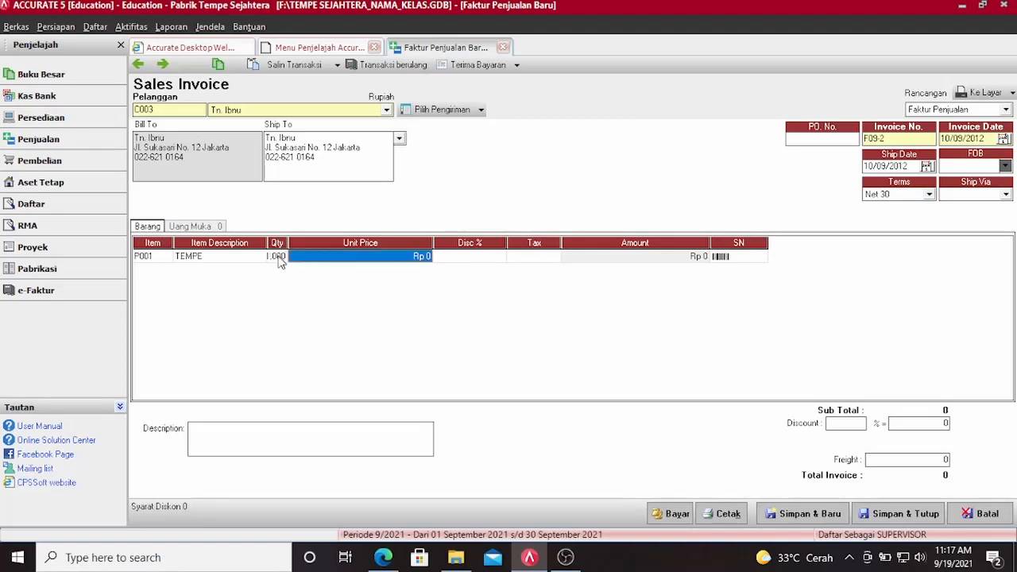
text(4000)
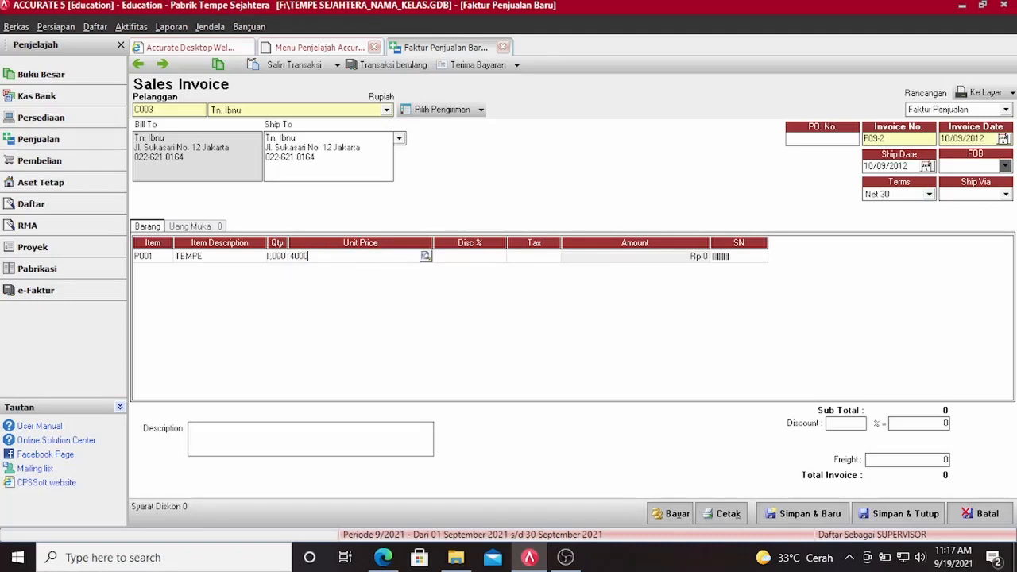
key(Tab)
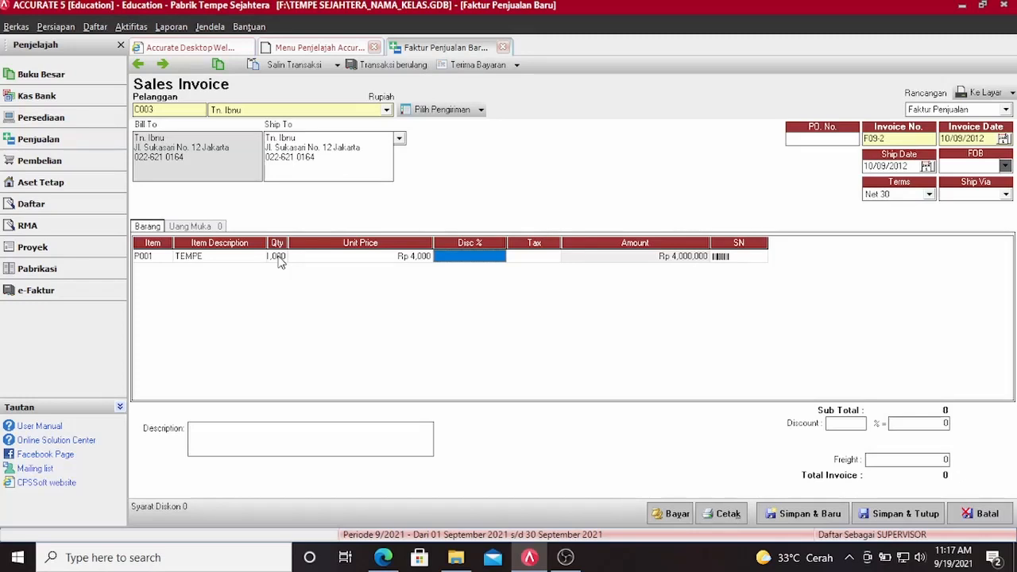
Complete the item line, and save invoice F09-2 while continuing with a new blank invoice
key(Tab)
key(Tab)
key(Tab)
key(Tab)
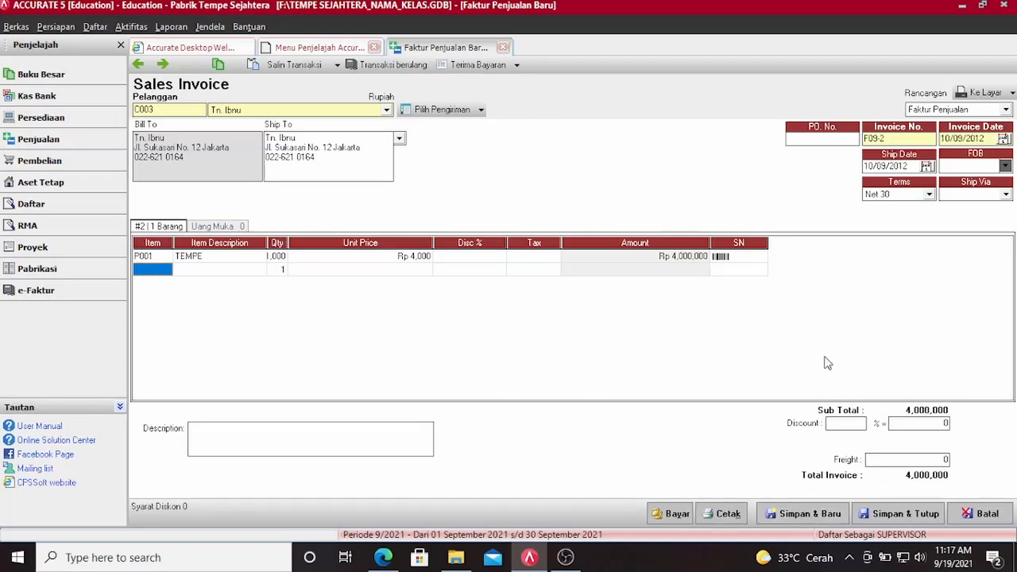
click(806, 516)
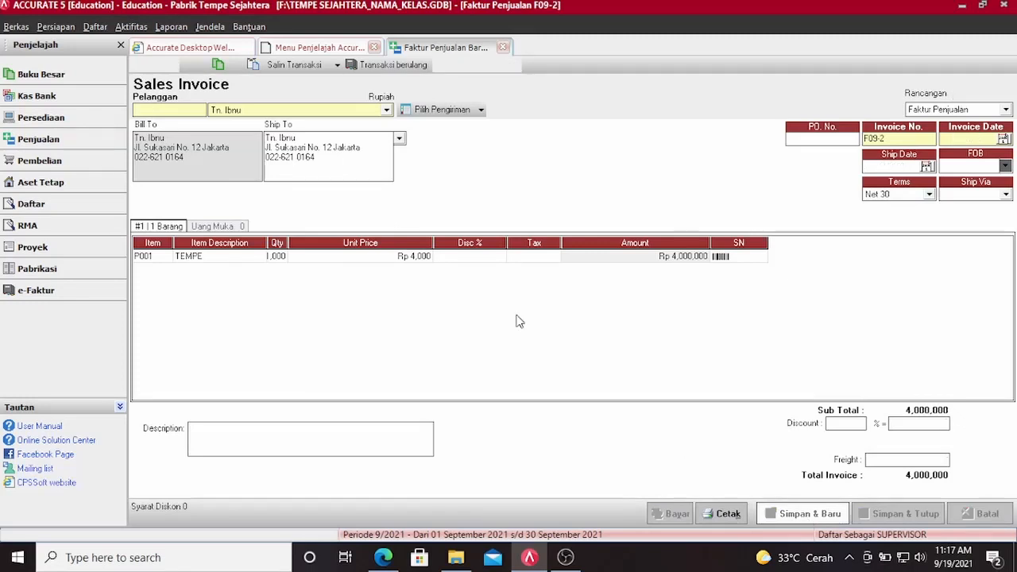
Fill in invoice F09-3 for the fourth customer in the list, with invoice and ship dates 10/09/2012 and terms Net 30
click(322, 111)
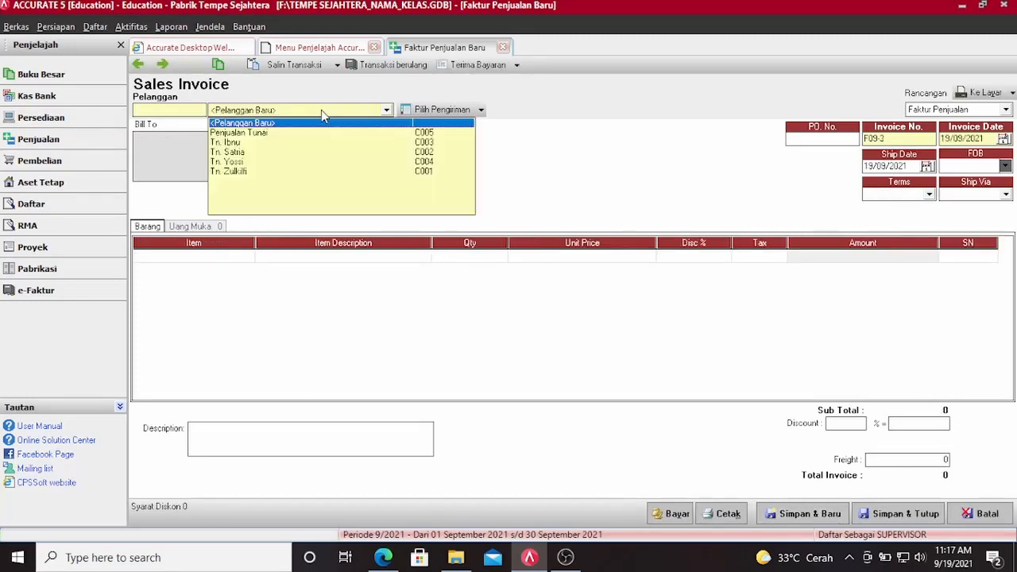
click(251, 162)
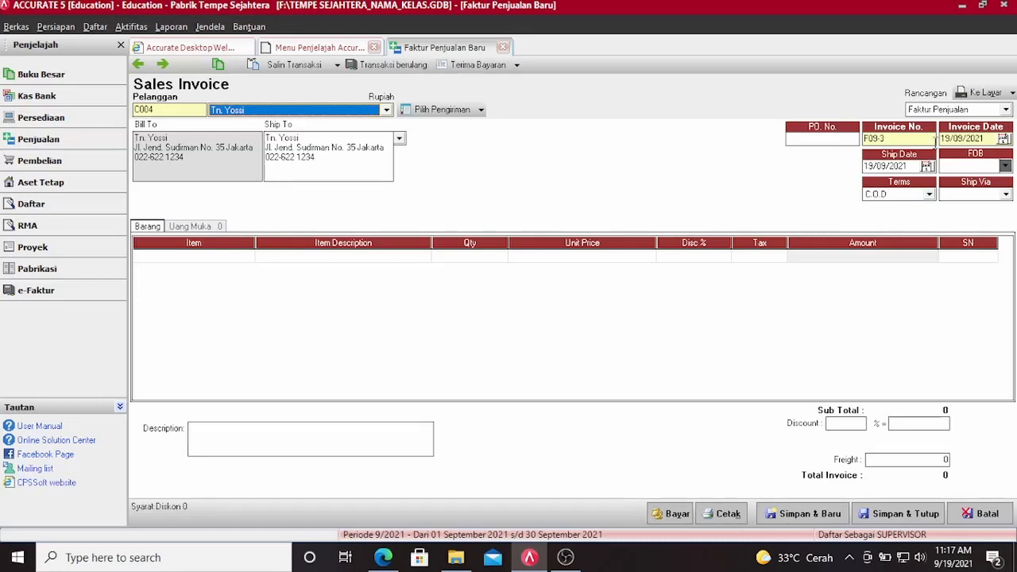
click(964, 141)
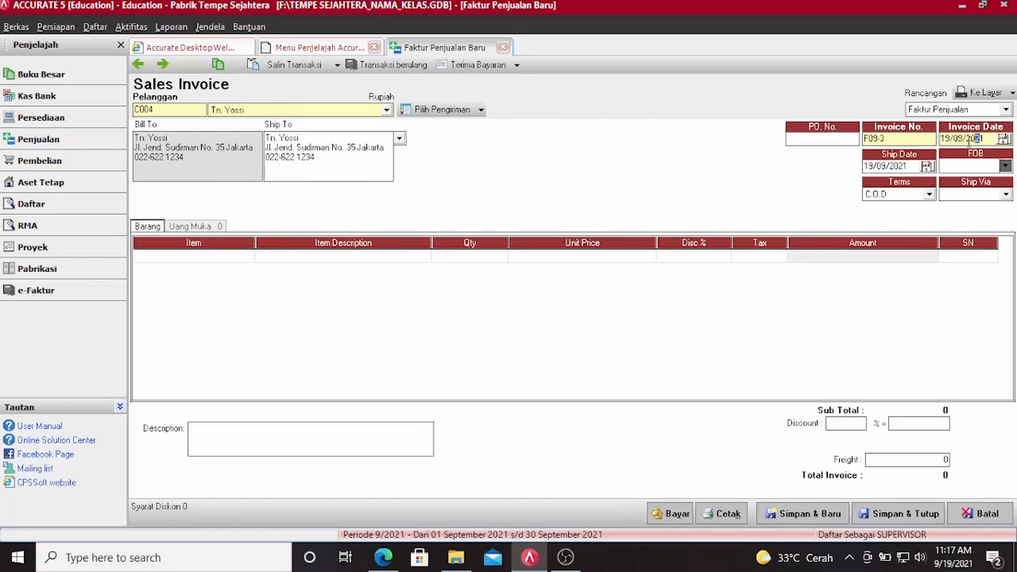
text(10/09/2012)
click(901, 168)
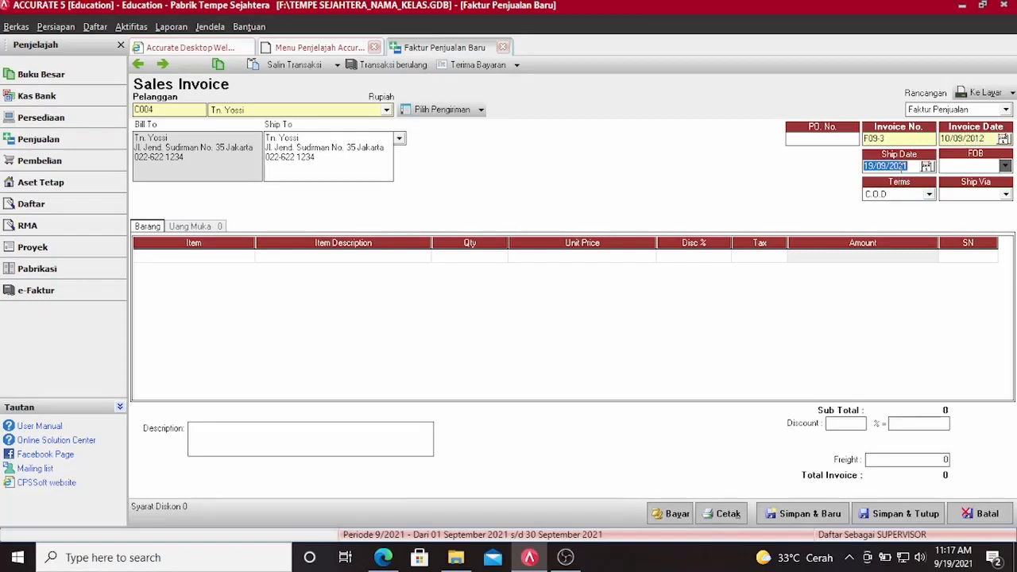
text(10/09/2012)
click(899, 196)
click(879, 228)
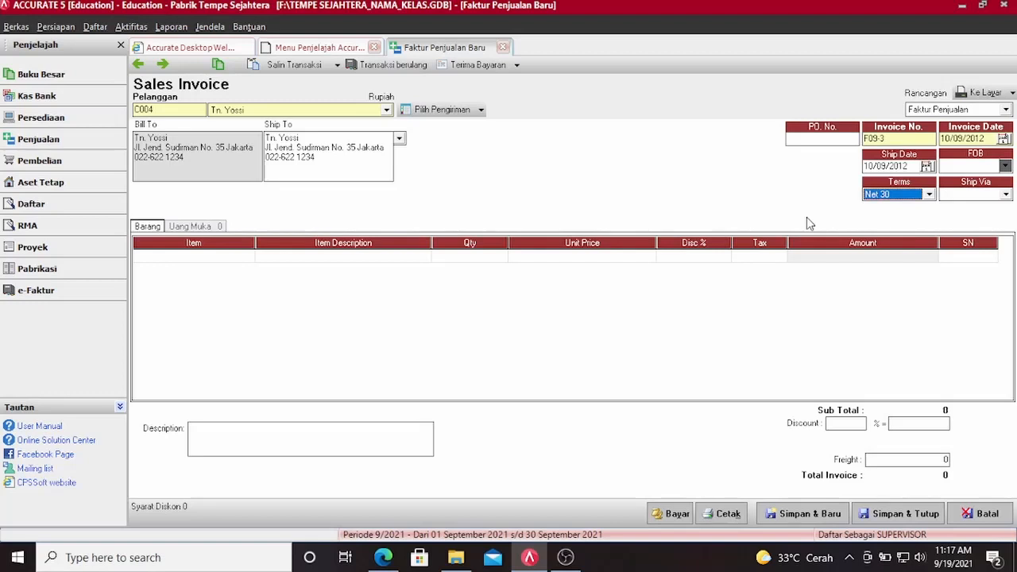
Add item P001 TEMPE to invoice F09-3 with a quantity of 1,000 and a unit price of 4,000
click(246, 256)
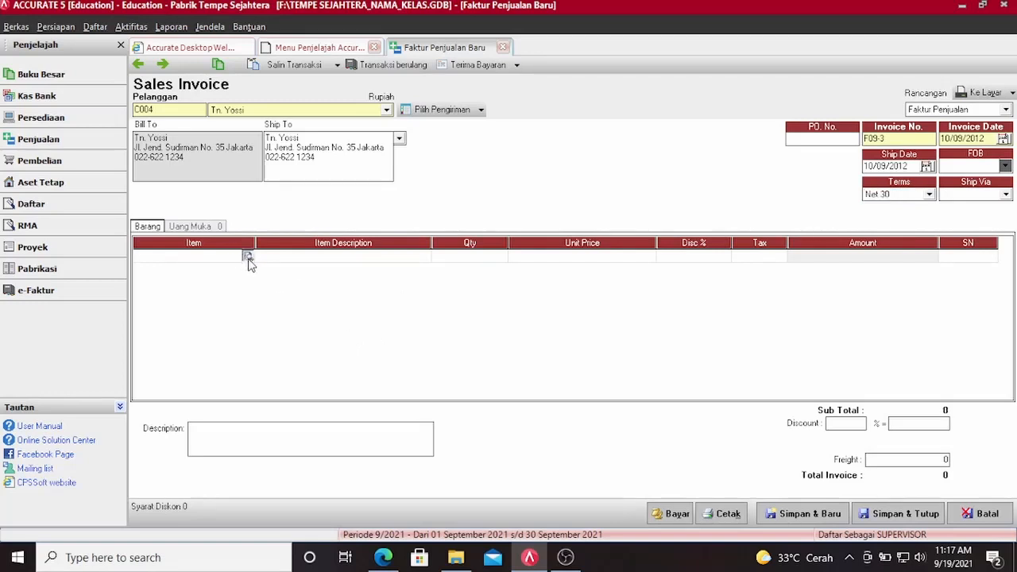
click(247, 256)
double_click(405, 192)
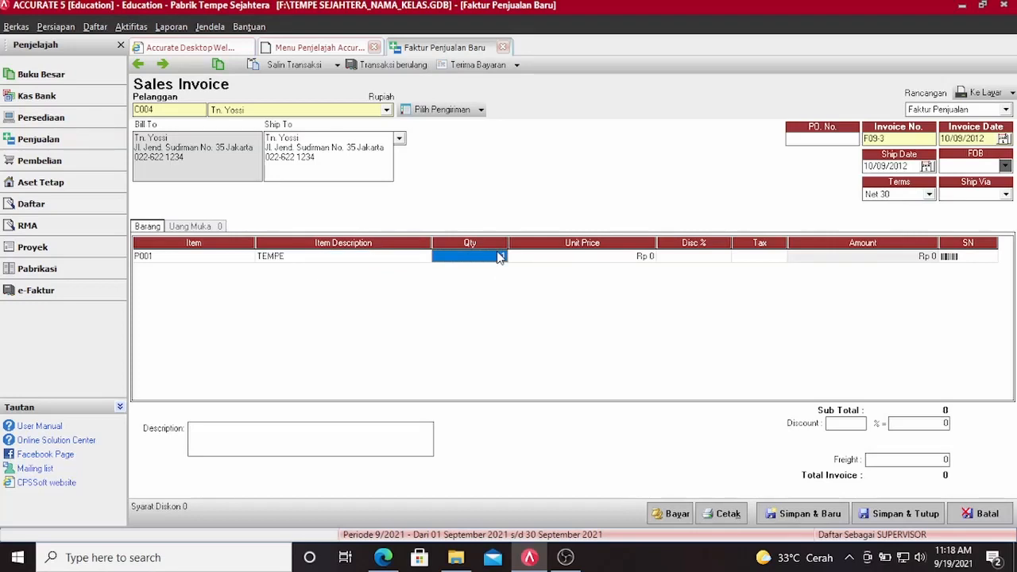
text(1000)
key(Tab)
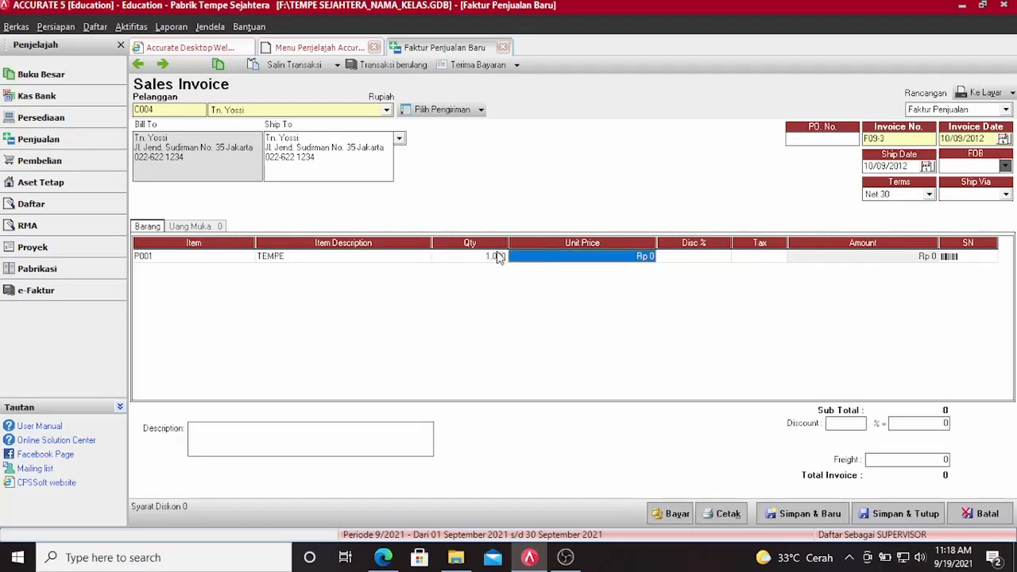
text(4000)
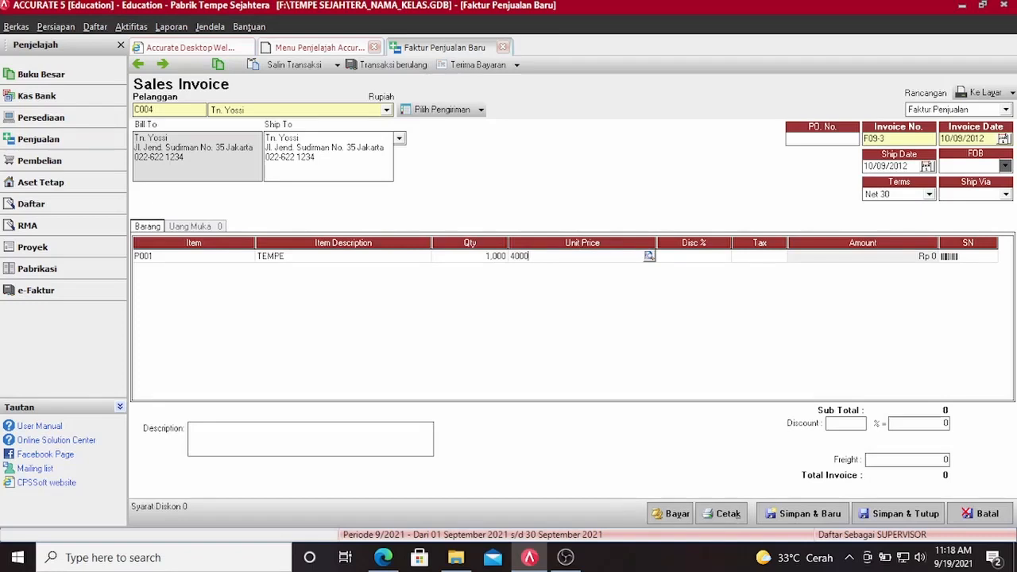
Complete the TEMPE item line, and save and close invoice F09-3
key(Tab)
key(Tab)
key(Tab)
key(Tab)
key(Tab)
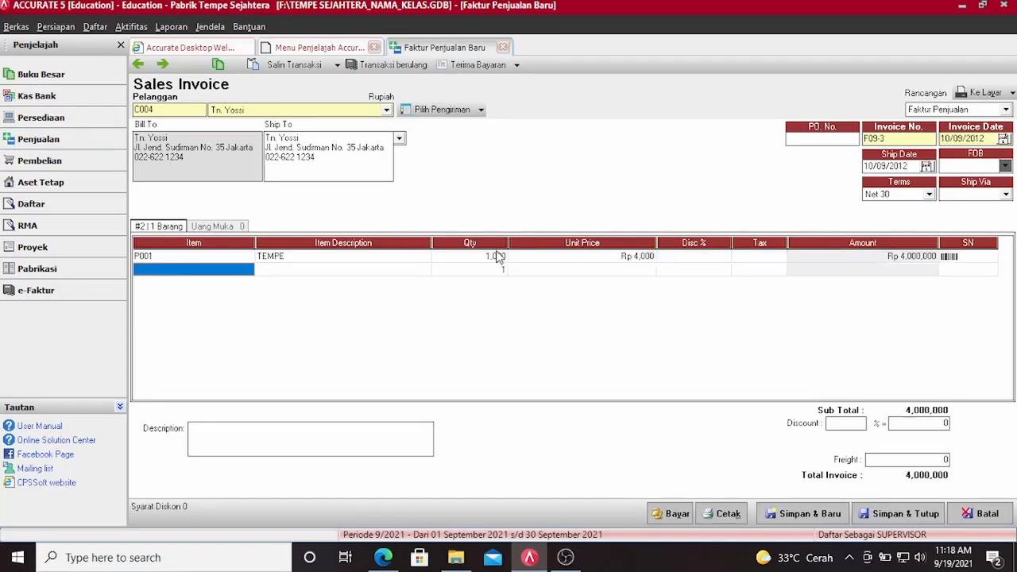
key(Up)
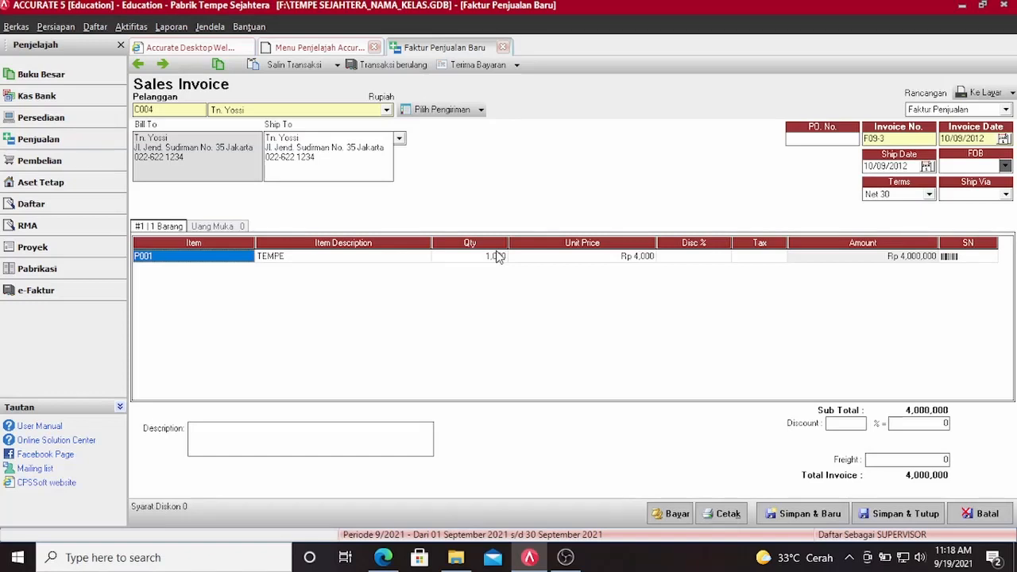
click(877, 513)
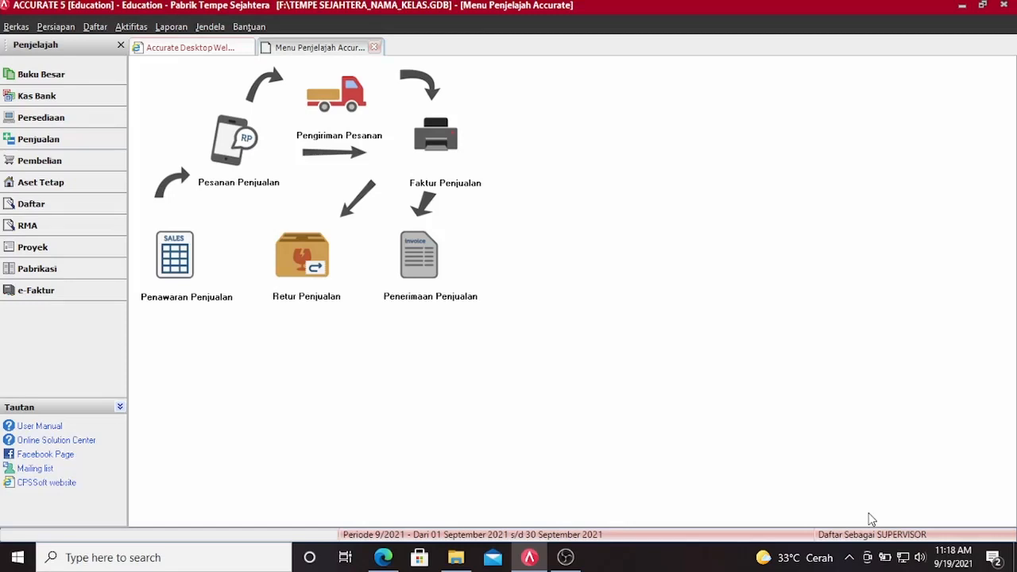
Start sales return NR09-1 dated 11/09/2012 for the fourth customer in the list, the one billed on invoice F09-3
click(78, 144)
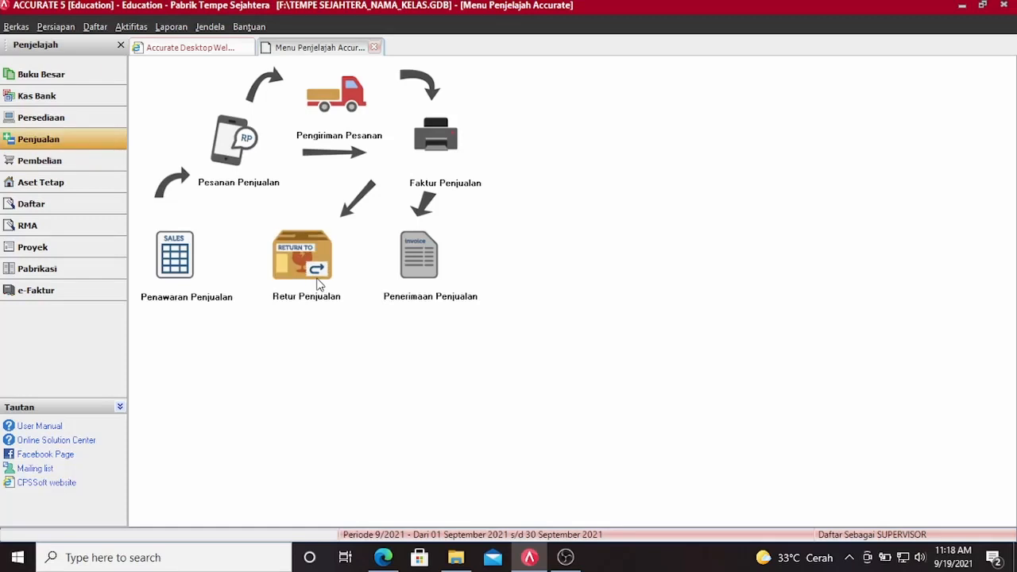
click(318, 283)
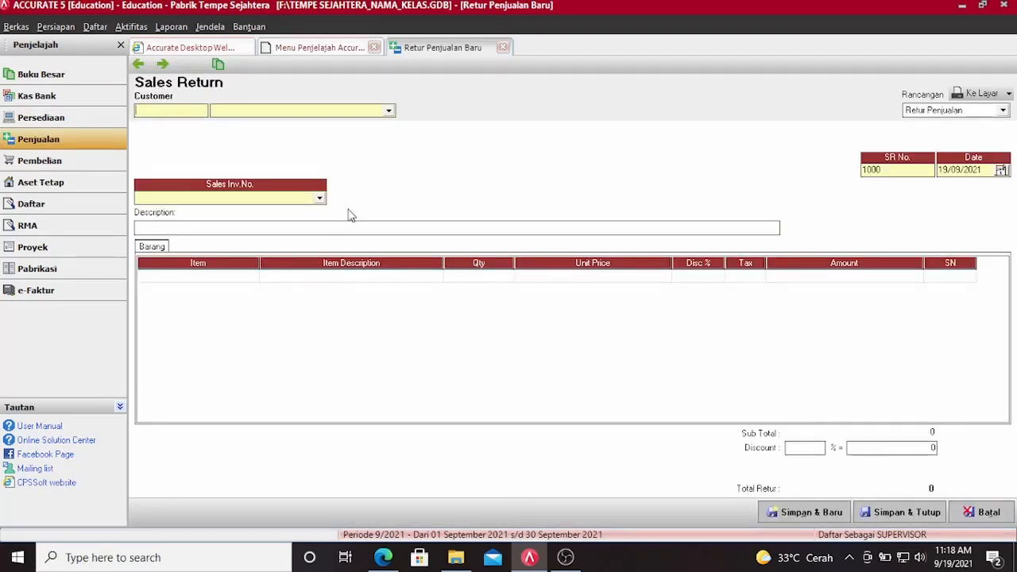
click(359, 113)
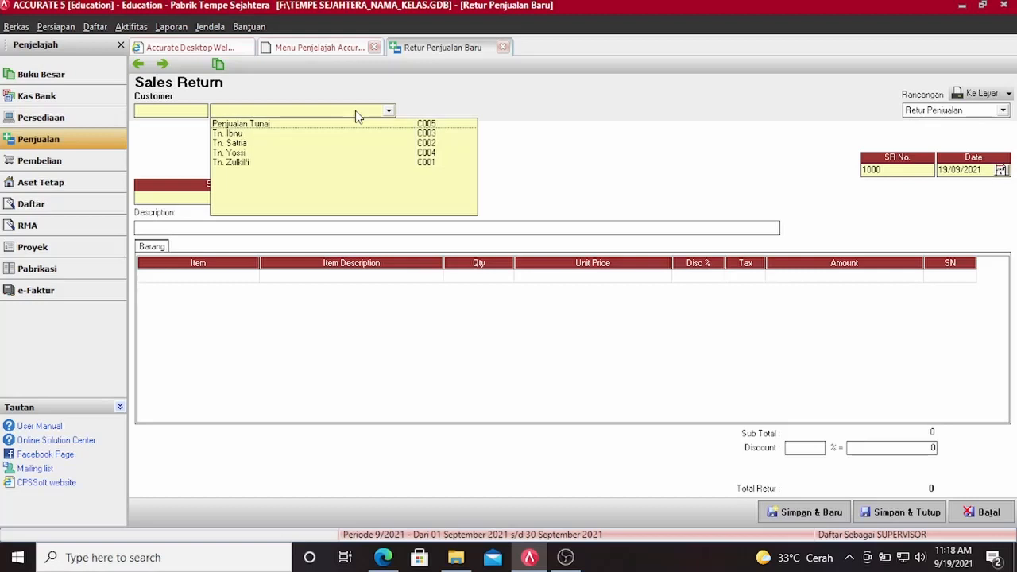
click(236, 155)
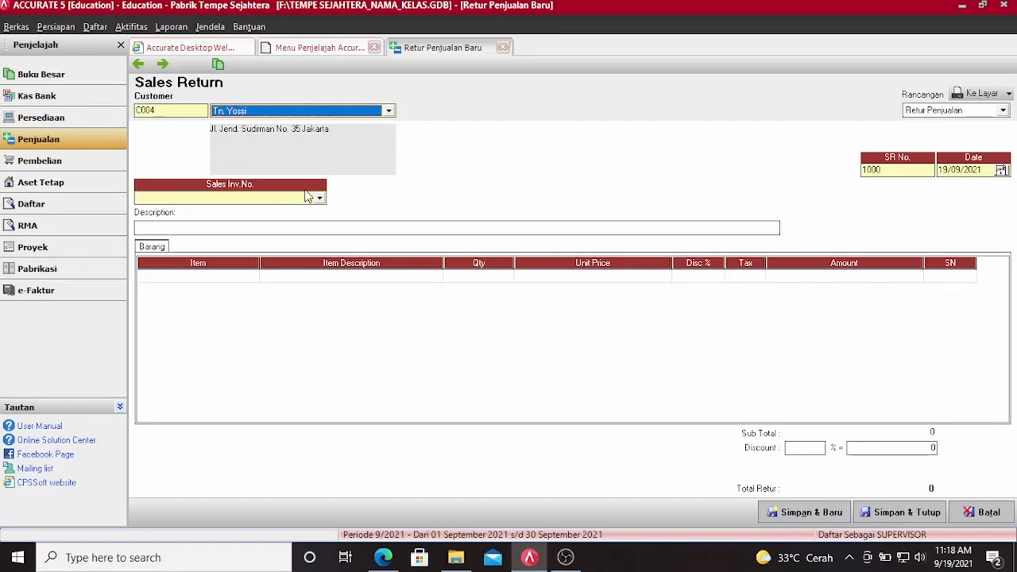
click(874, 169)
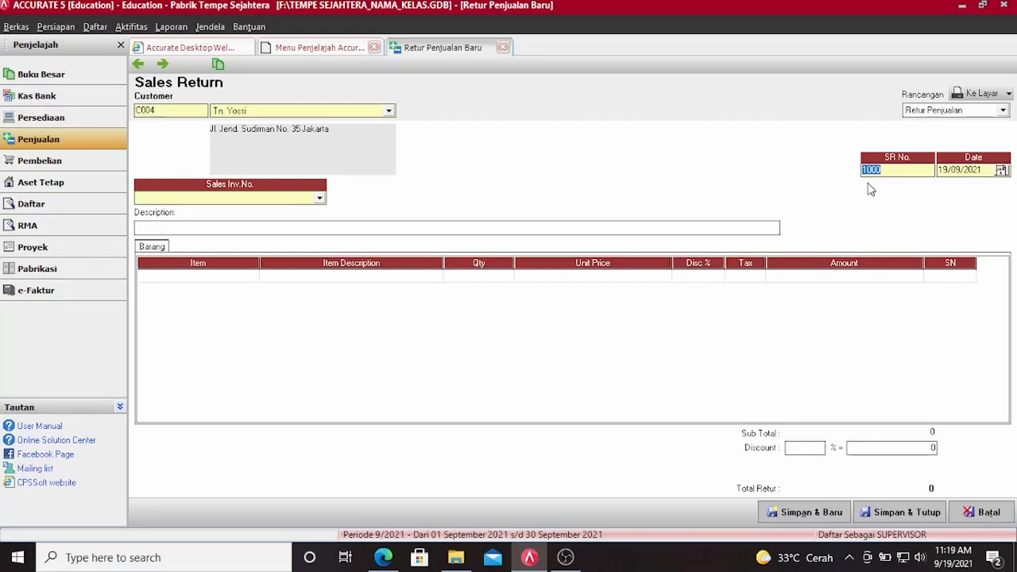
text(NR09-1)
key(Tab)
text(11/09/2012)
Link the sales return to invoice F09-3 and add its TEMPE item, declining to return all the goods
click(319, 199)
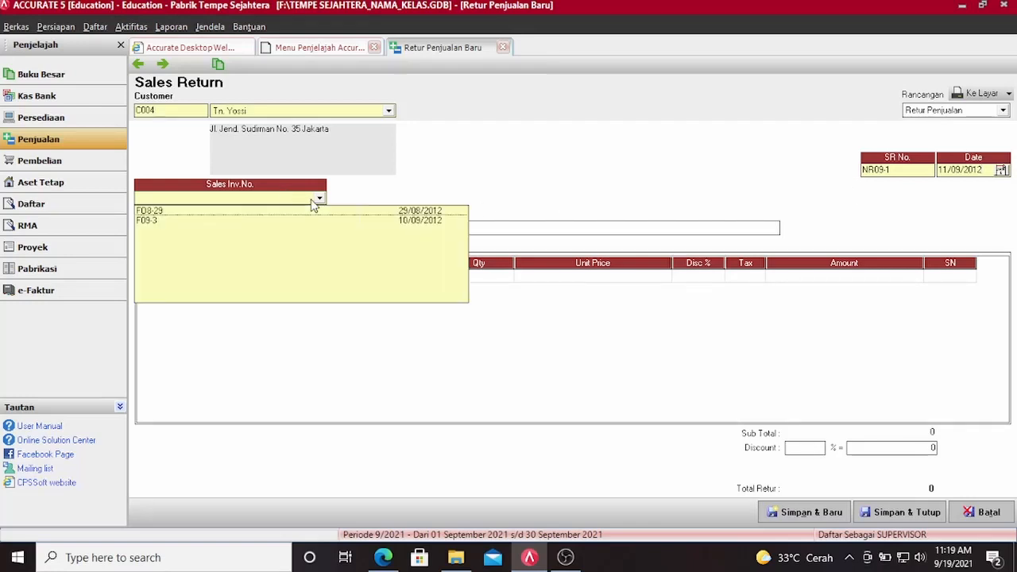
click(165, 224)
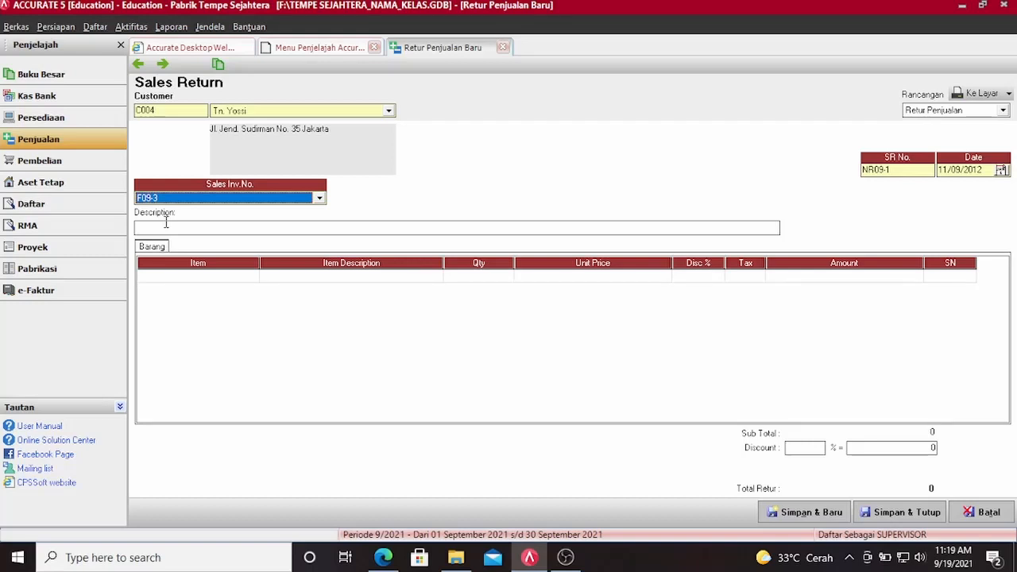
click(337, 277)
click(436, 280)
click(436, 280)
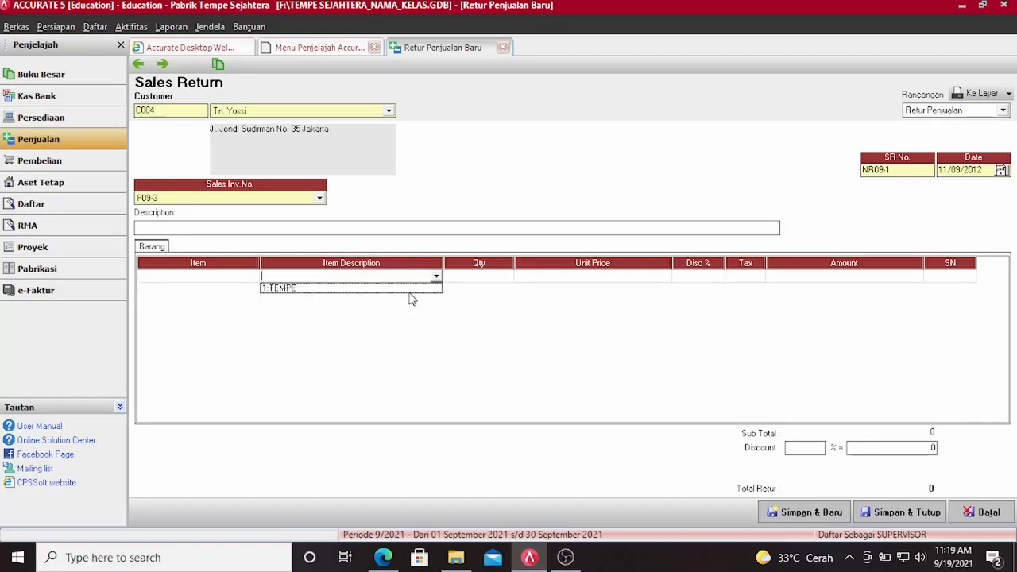
click(410, 289)
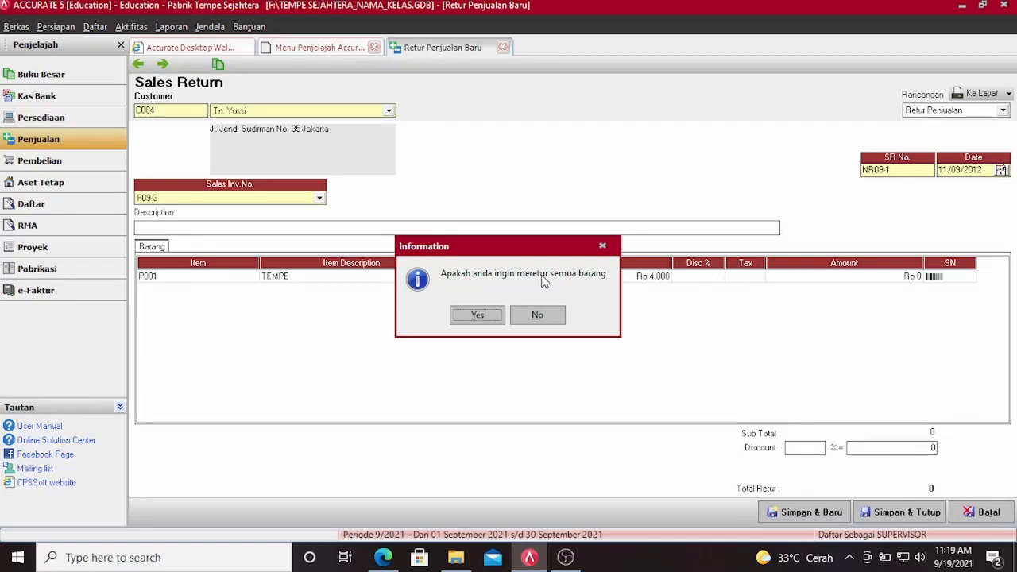
click(538, 316)
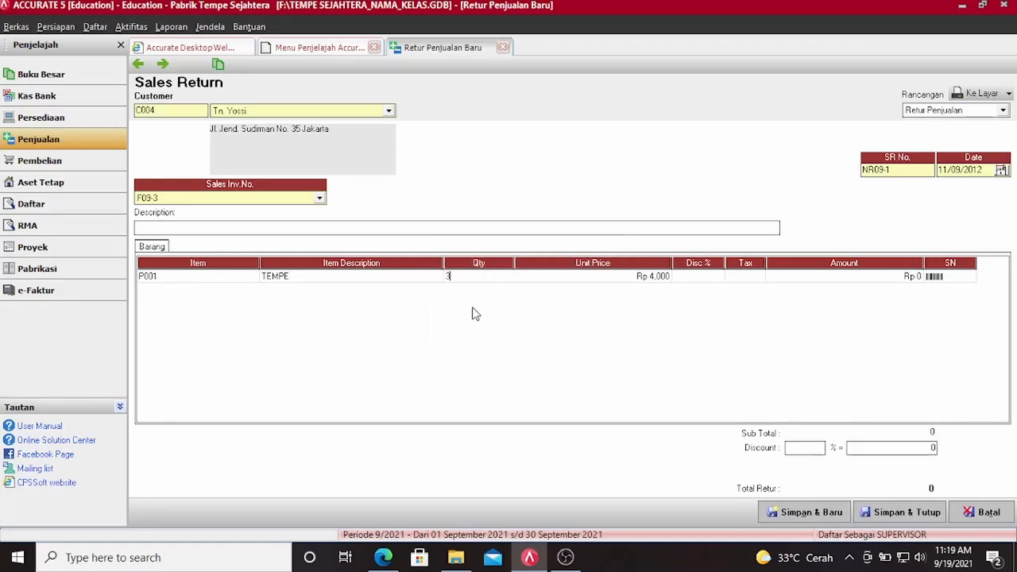
Set the returned TEMPE quantity to 30, complete the line, and save and close the sales return
text(30)
key(Tab)
key(Tab)
key(Tab)
key(Tab)
key(Tab)
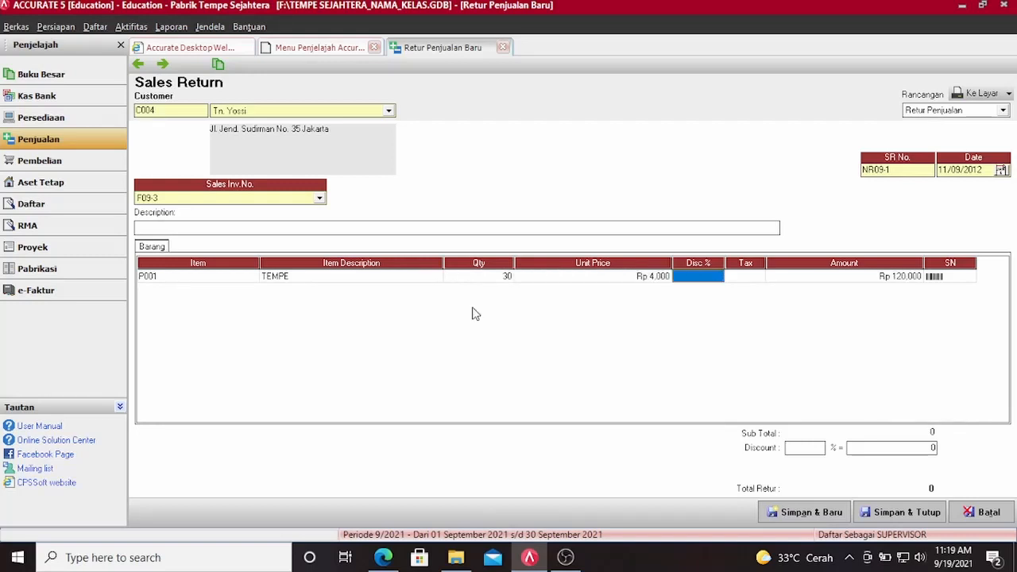
key(Tab)
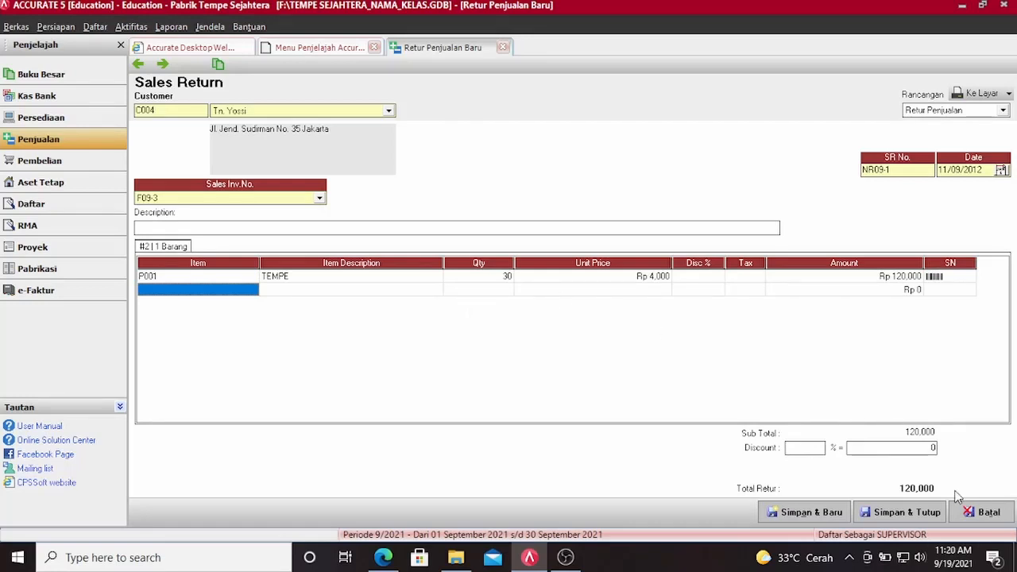
click(886, 514)
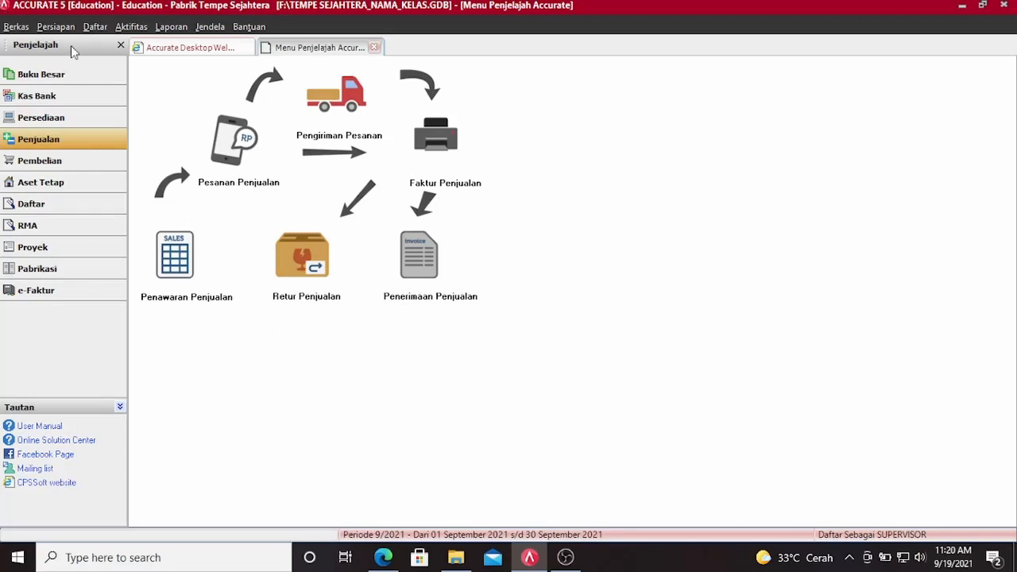
Start inventory adjustment MPP09-1 dated 12/09/2012 with Biaya Overhead Pabrik (sesungguhnya) as the adjustment account
click(71, 122)
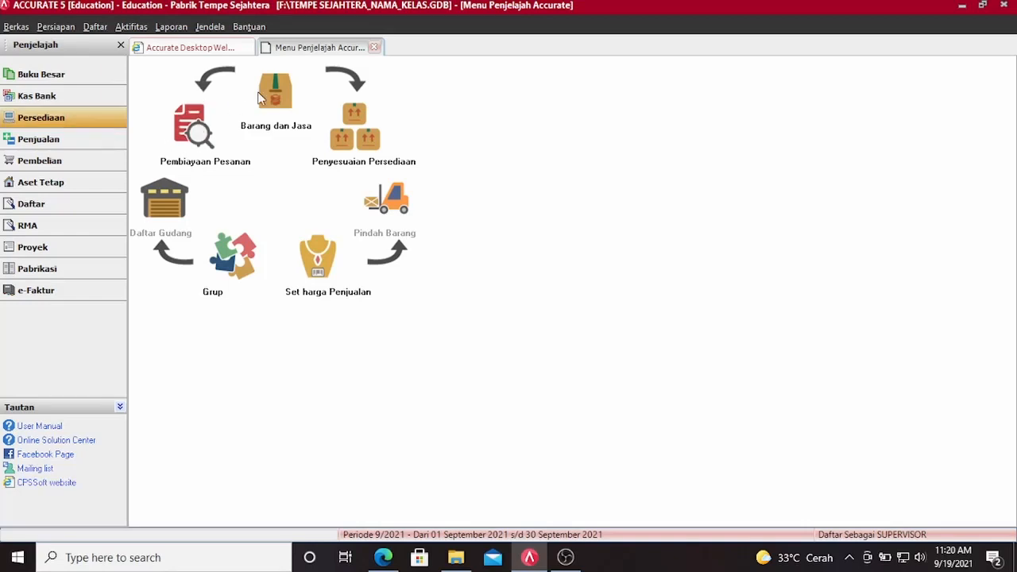
click(355, 126)
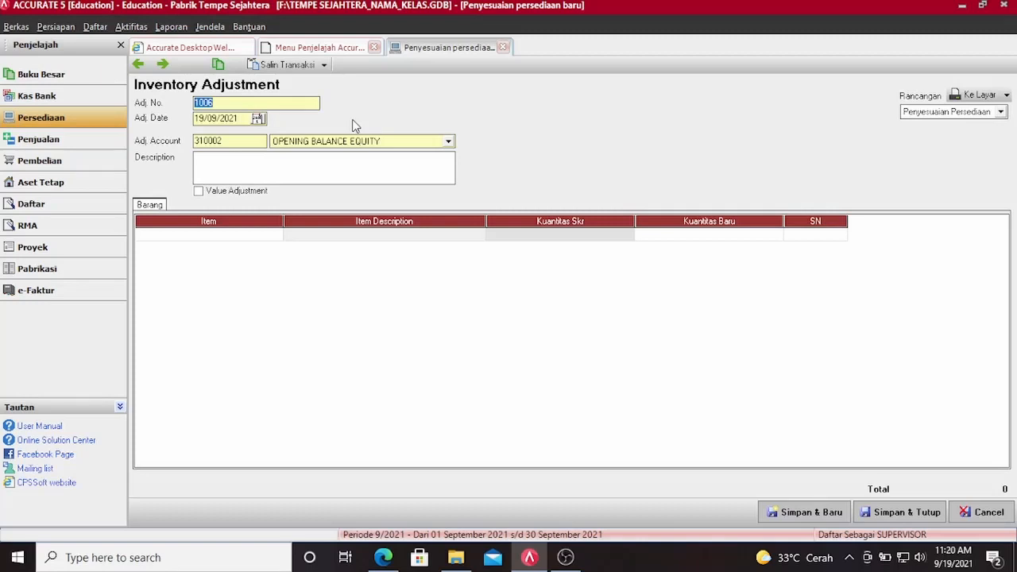
text(MPP09-1)
click(240, 118)
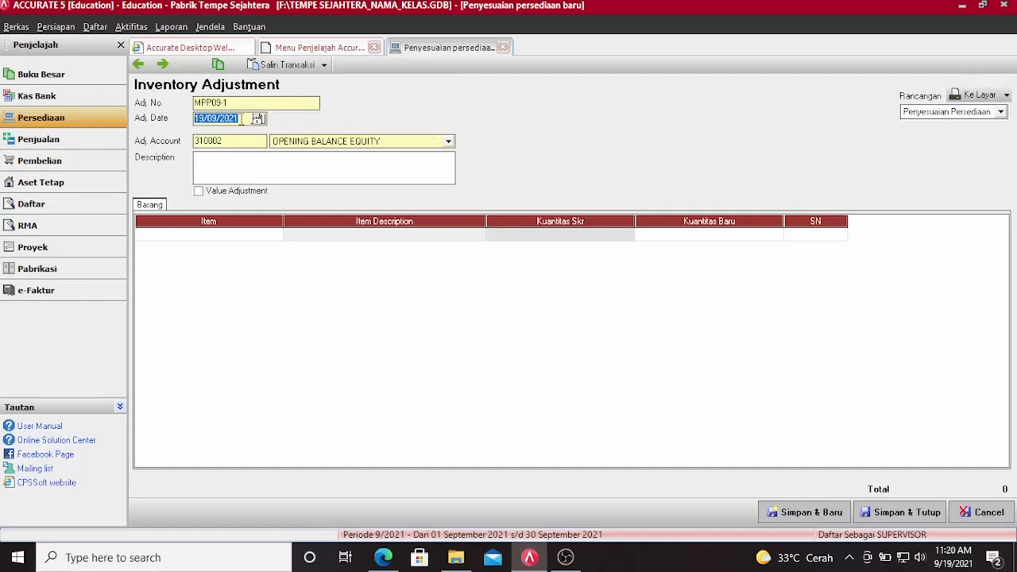
text(12/09/2012)
click(297, 142)
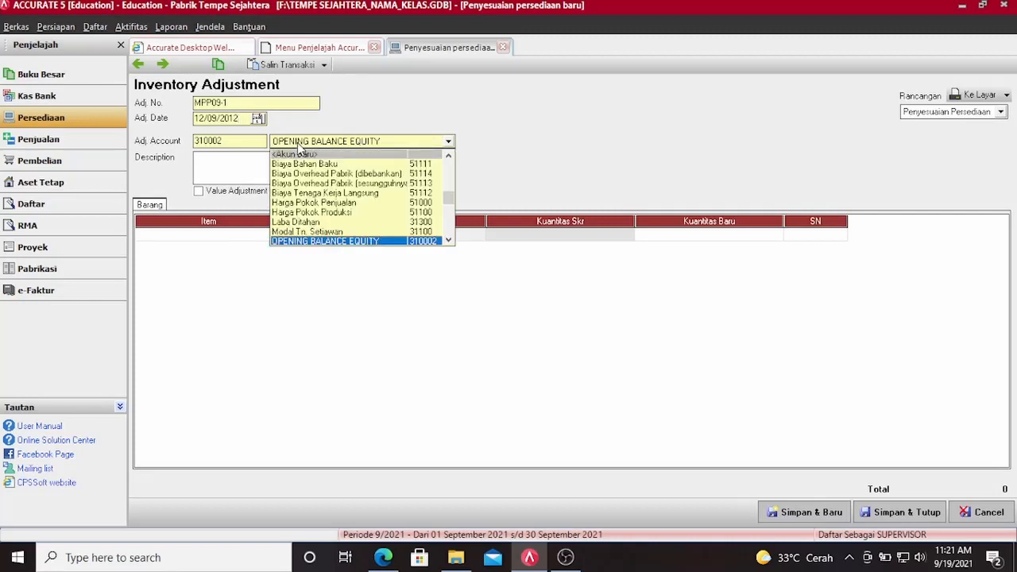
click(336, 182)
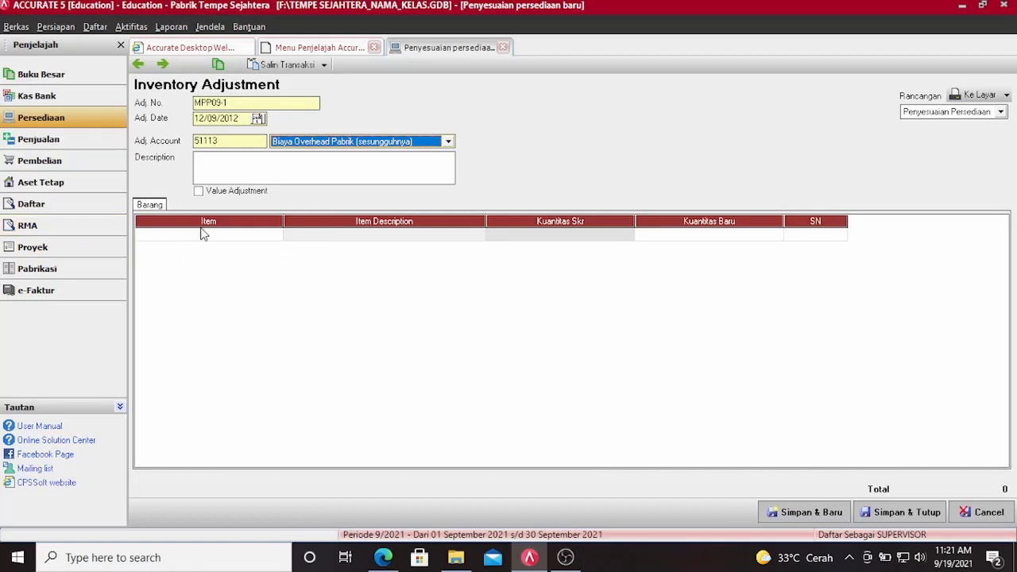
Add item P001 TEMPE to the adjustment with a new quantity of 0, and save and close it
click(276, 236)
click(276, 236)
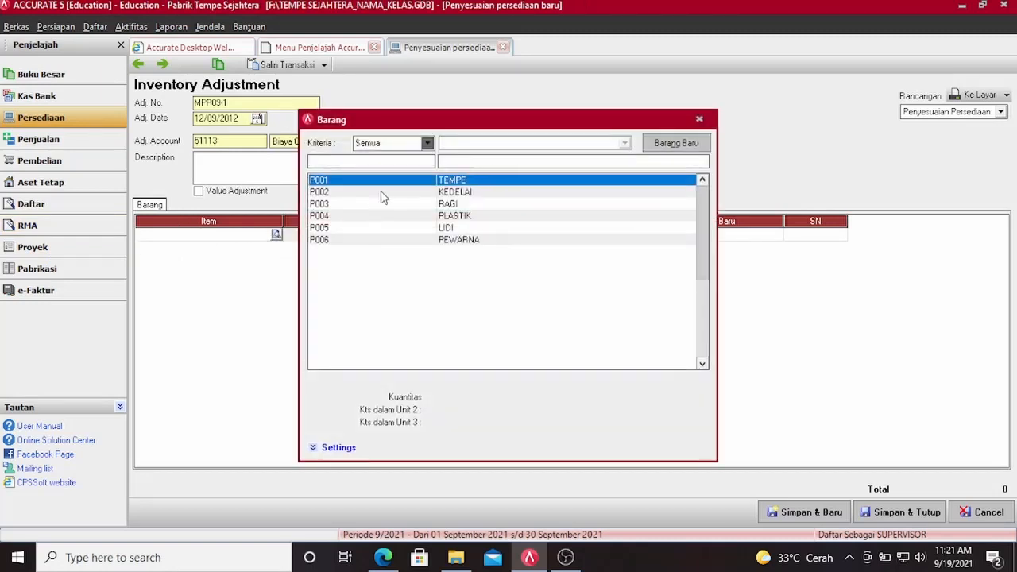
double_click(388, 182)
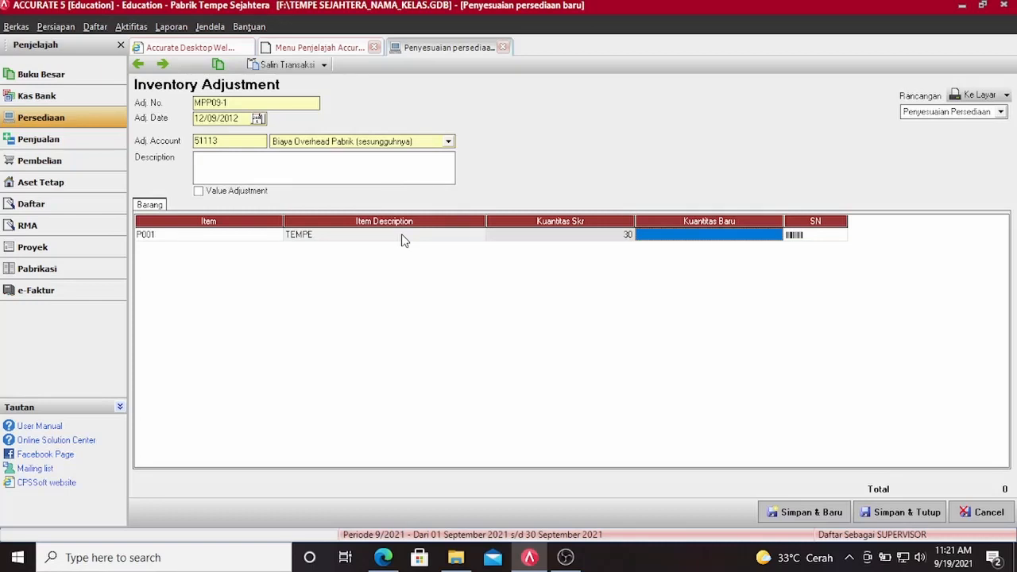
click(697, 235)
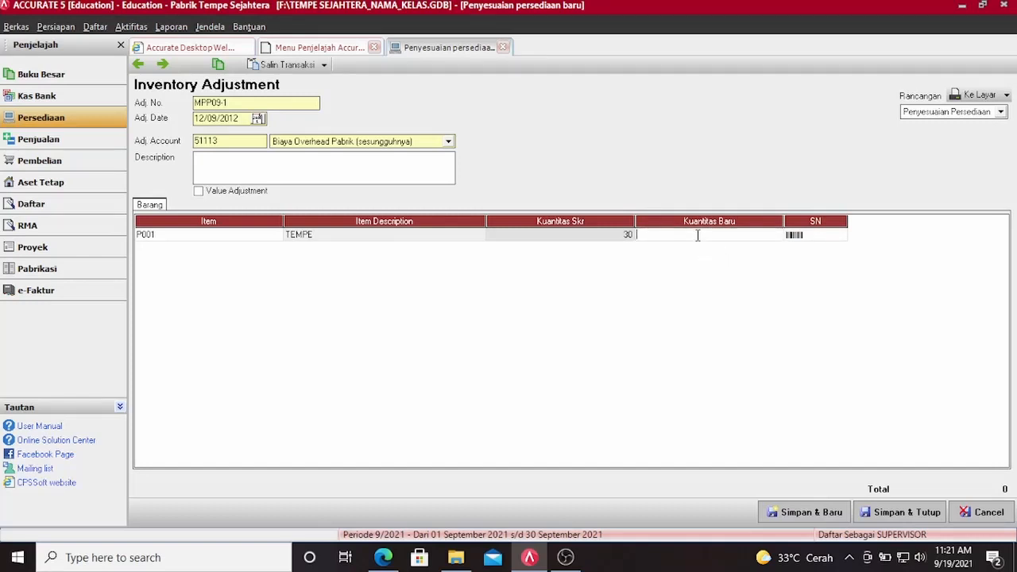
text(0)
key(Tab)
click(902, 512)
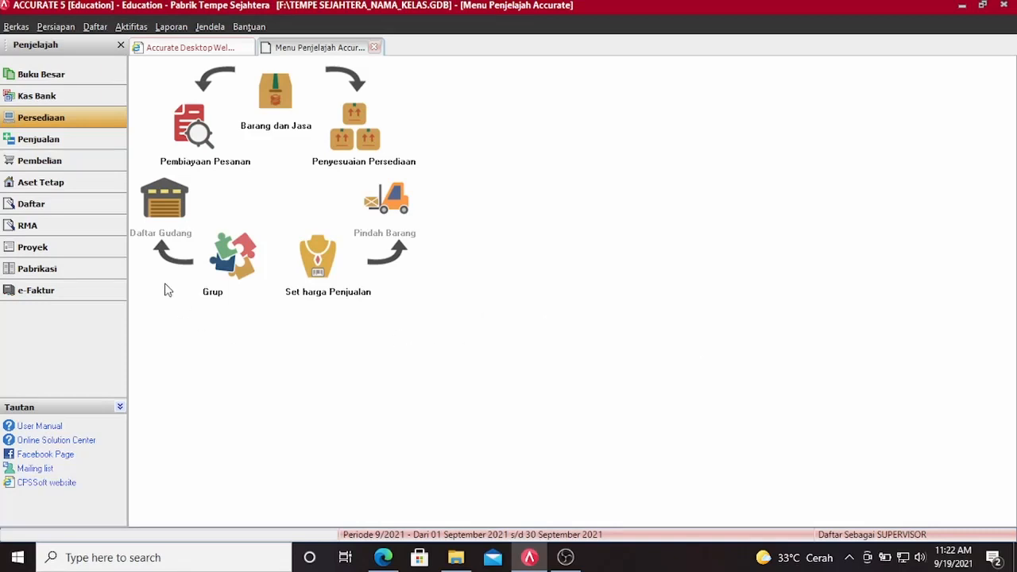
Start a new product formula in the manufacturing module with the formula number BOM09-1
click(94, 269)
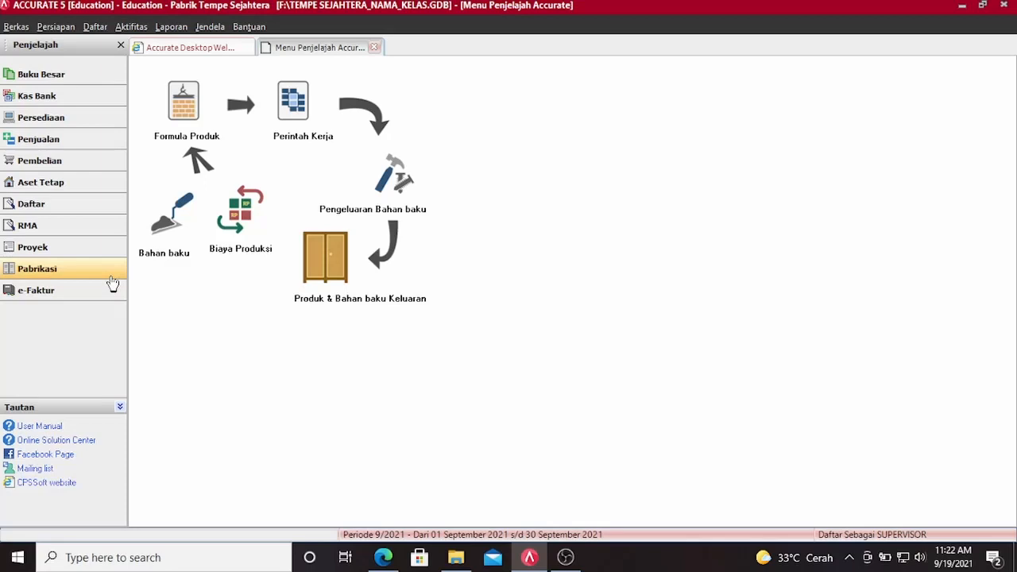
click(188, 119)
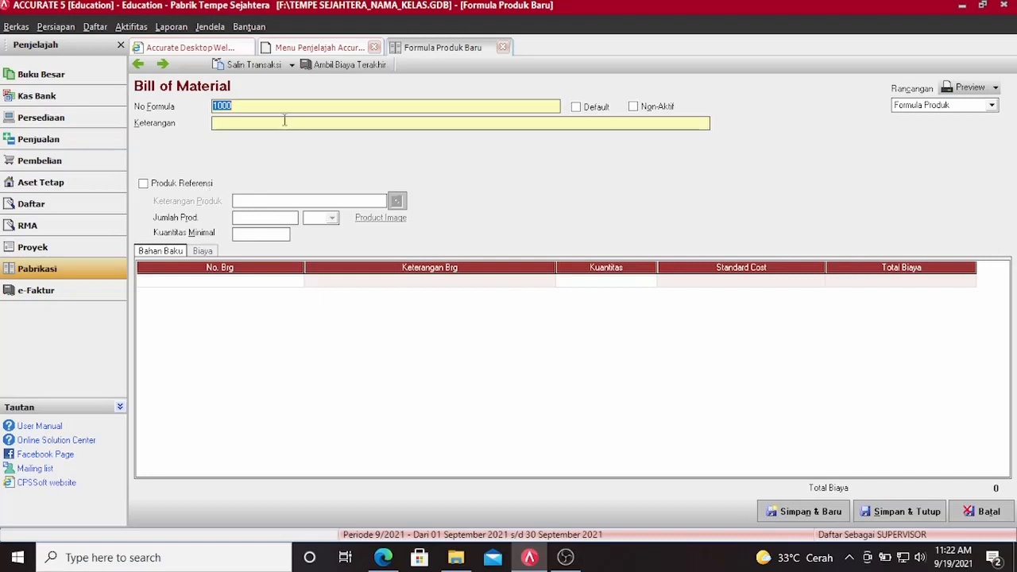
text(BOM09-1)
Enable the reference product on formula BOM09-1, choosing P001 TEMPE with a production quantity of 5,600 PCS
click(181, 185)
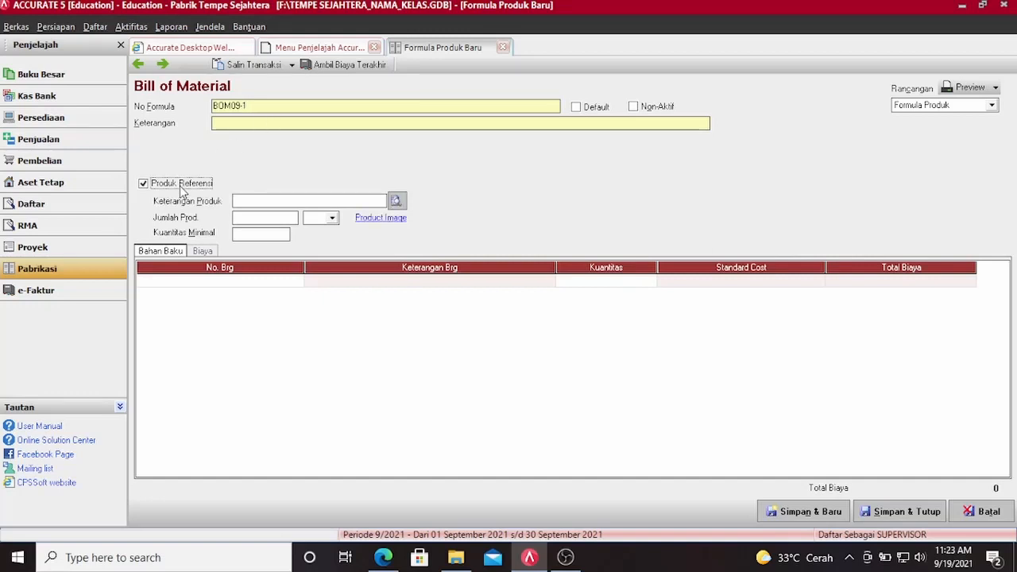
click(253, 204)
text(P)
key(BackSpace)
click(397, 202)
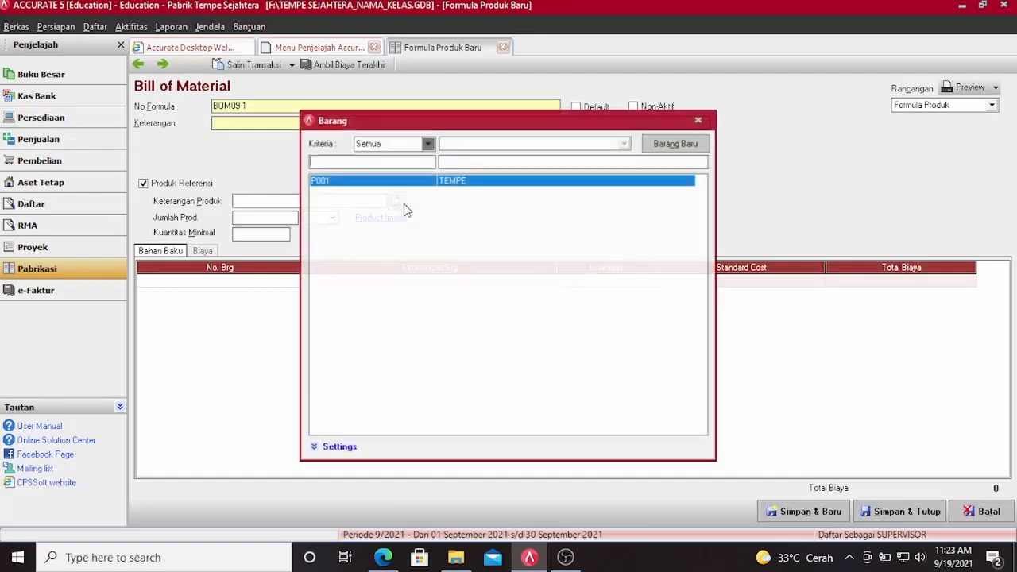
double_click(351, 183)
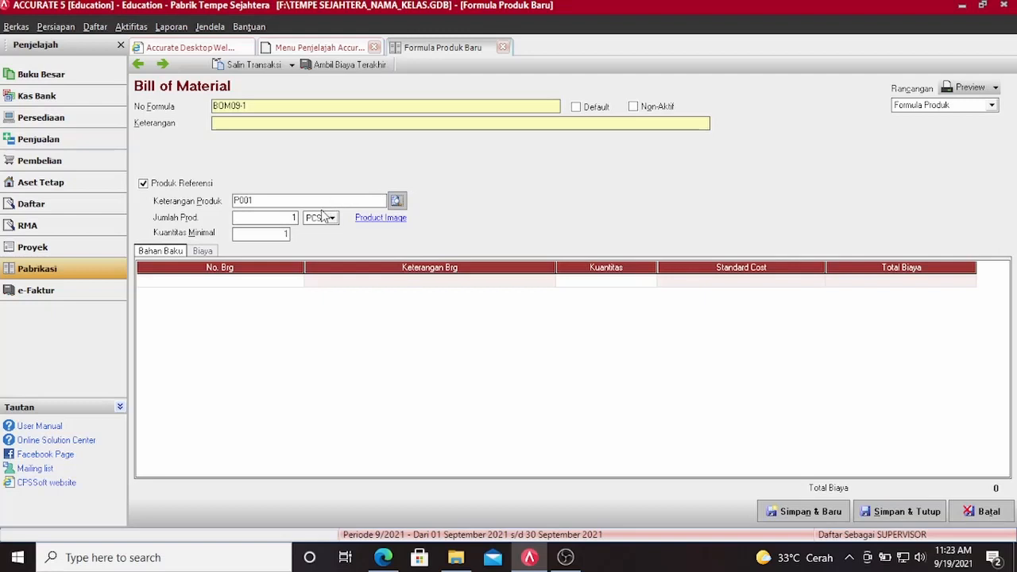
click(284, 215)
text(5600)
click(269, 342)
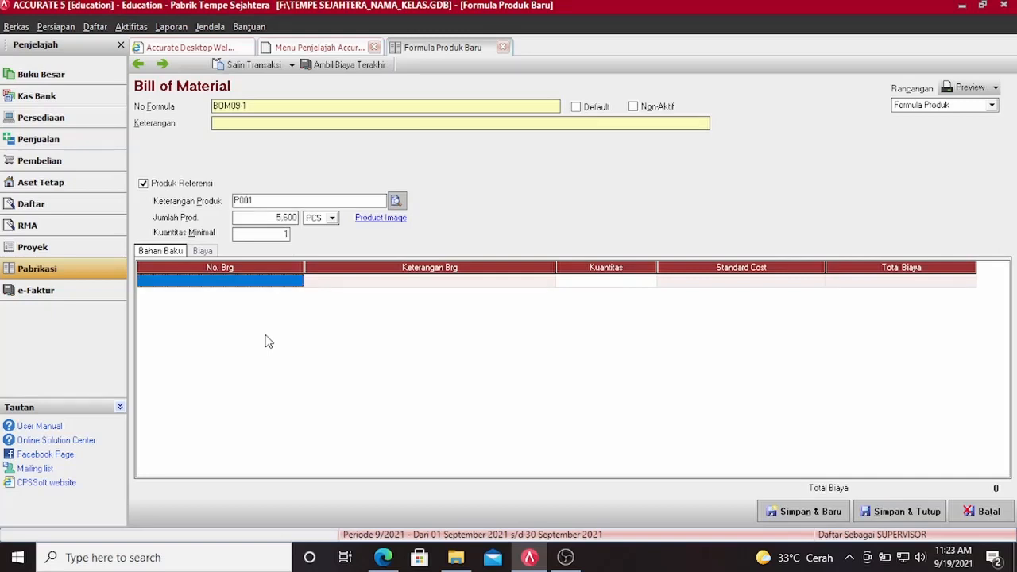
Add raw material P002 KEDELAI to formula BOM09-1 with a quantity of 1400
click(284, 285)
click(296, 281)
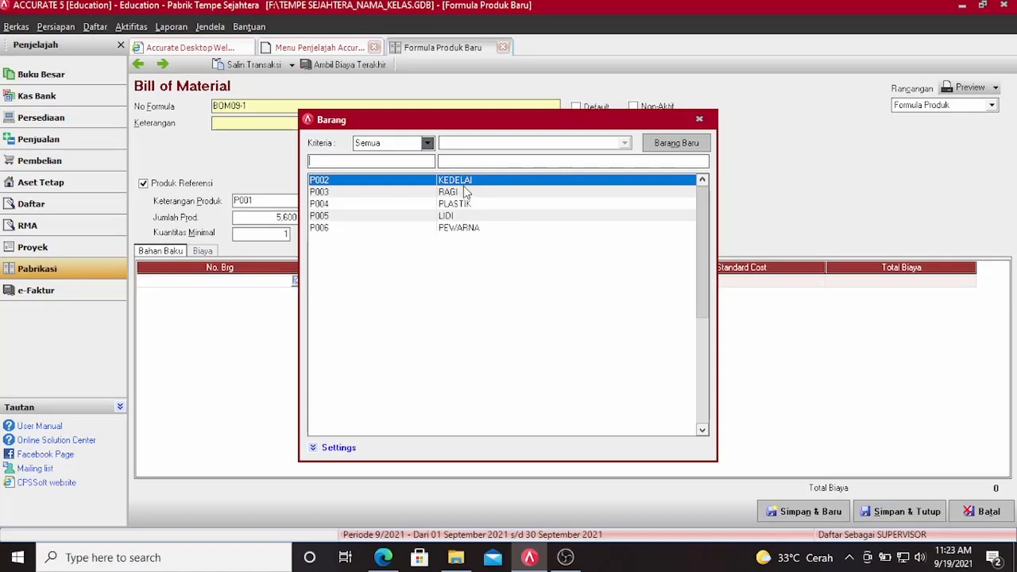
key(Return)
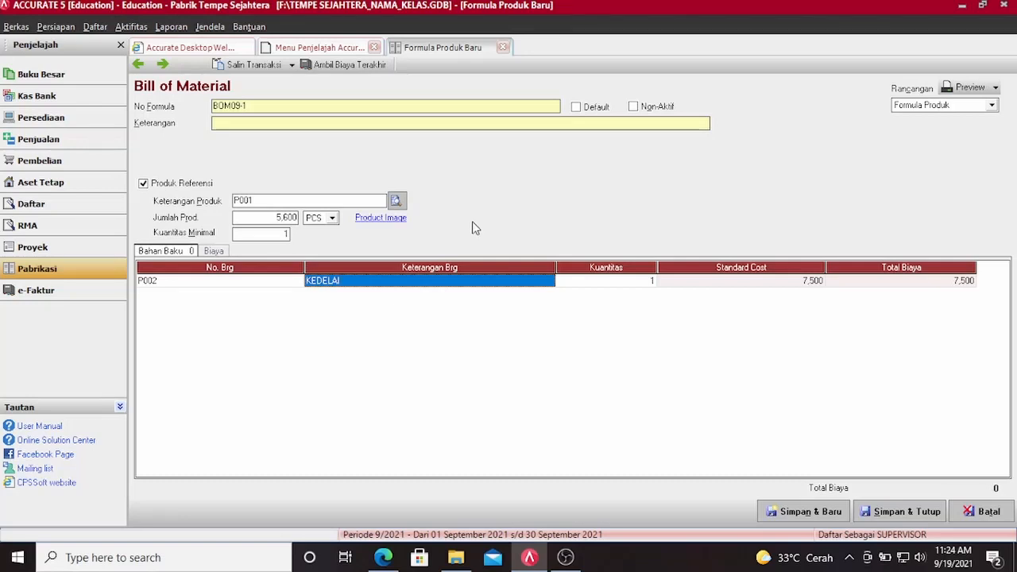
click(619, 284)
text(1400)
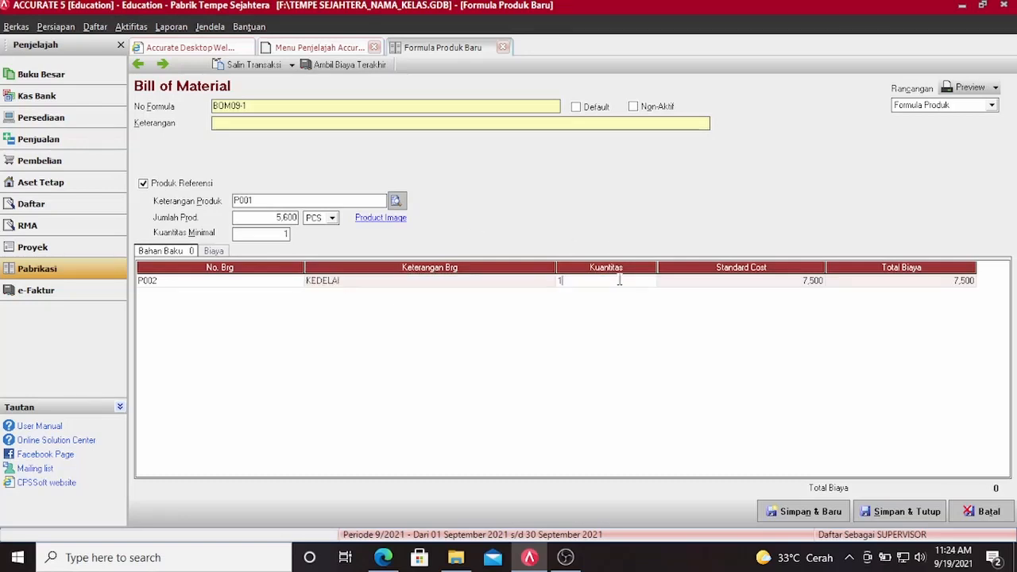
key(Tab)
key(Tab)
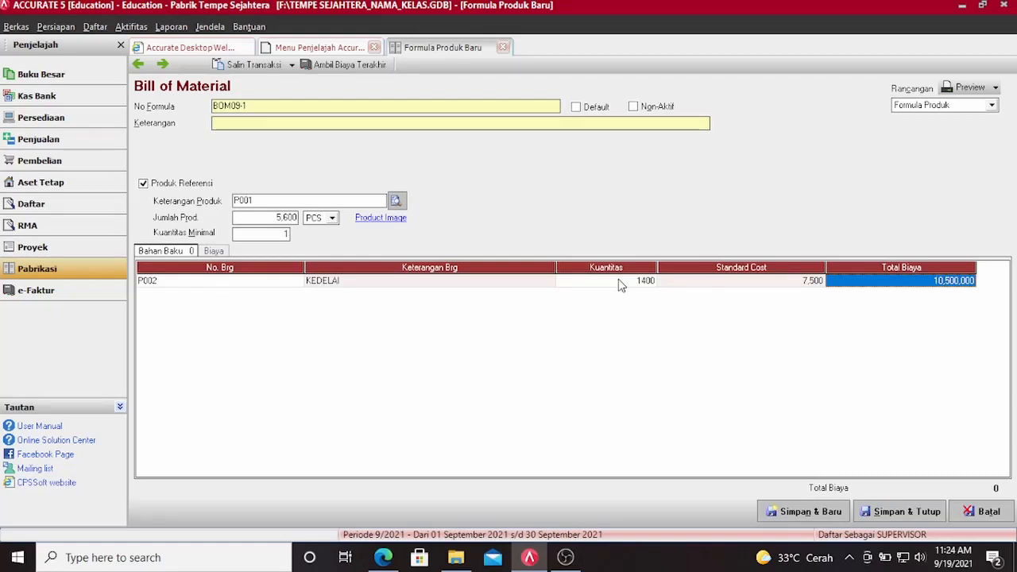
key(Tab)
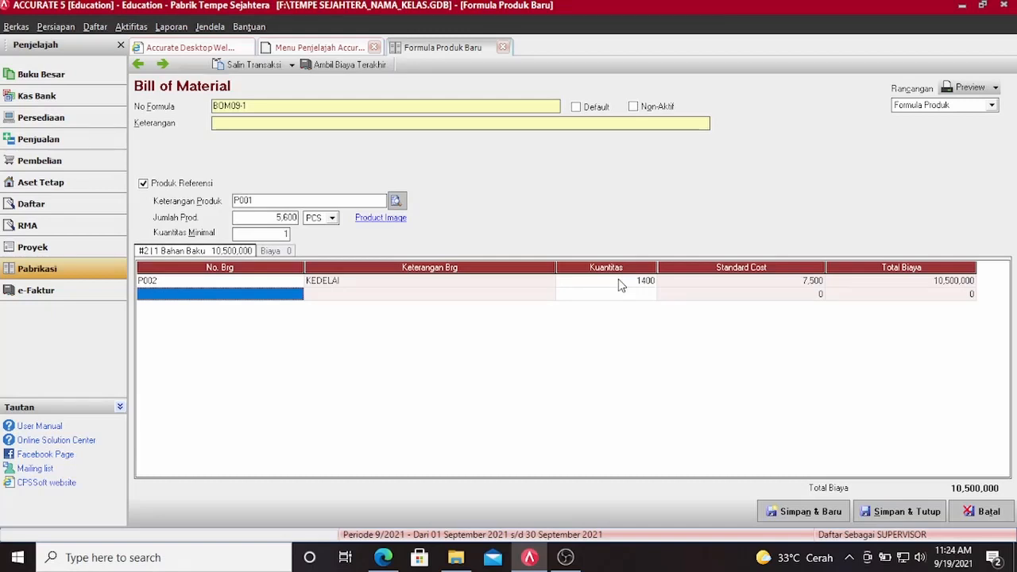
Add raw material P003 RAGI on the row below KEDELAI with a quantity of 14
click(296, 285)
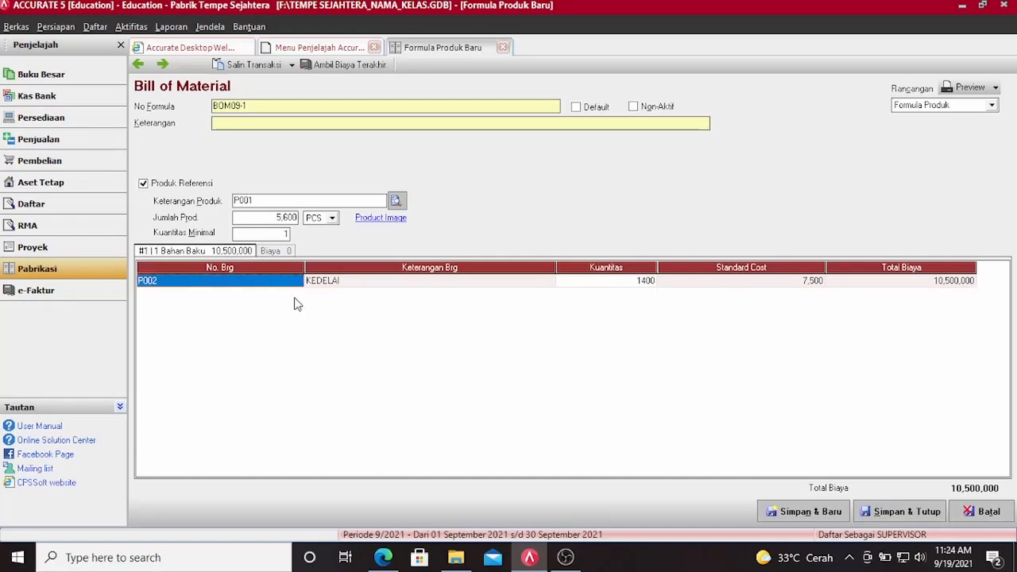
key(Tab)
key(Tab)
key(Tab)
key(Tab)
key(Tab)
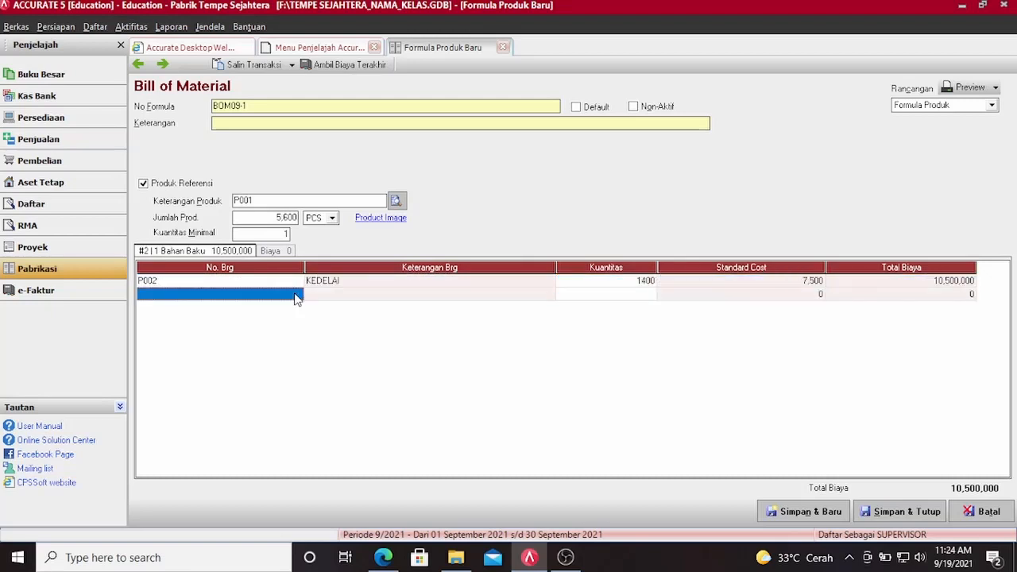
click(296, 298)
click(295, 294)
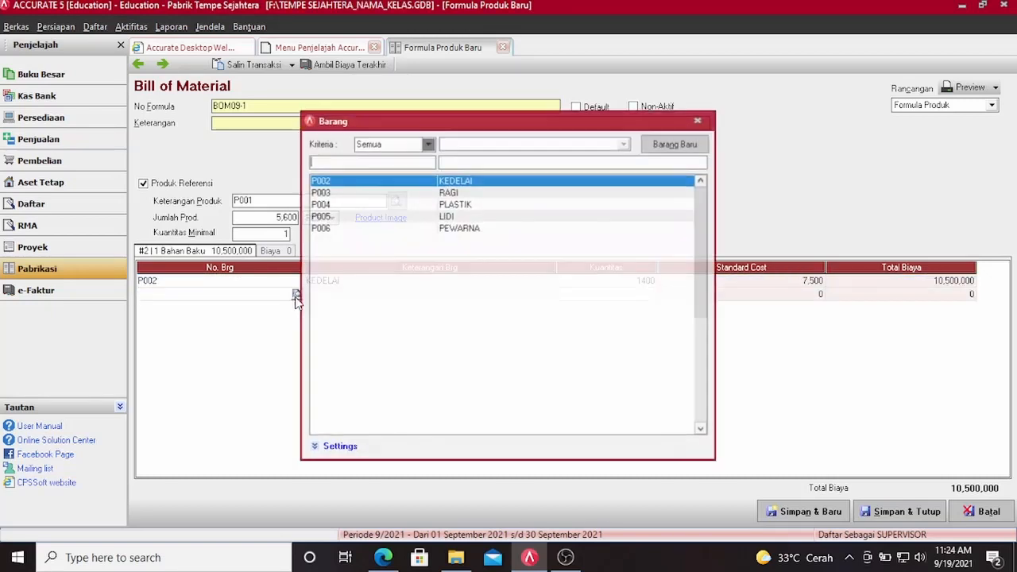
click(356, 200)
double_click(357, 200)
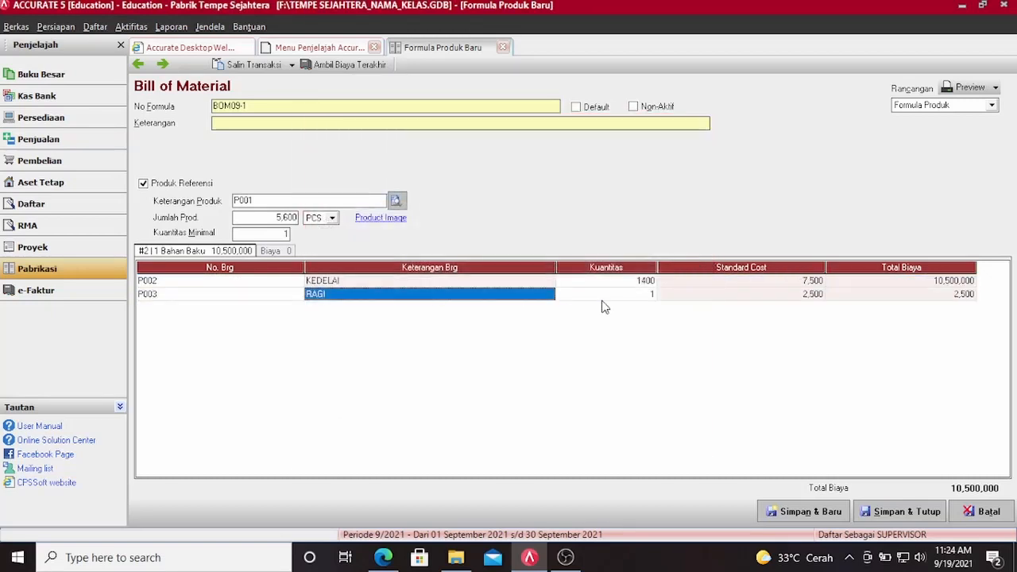
key(Tab)
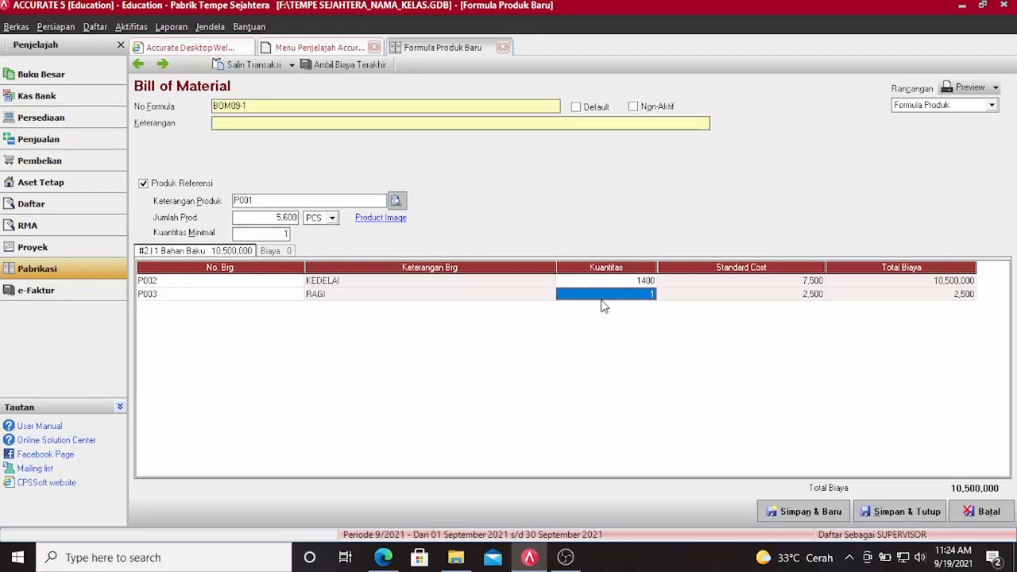
text(14)
key(Tab)
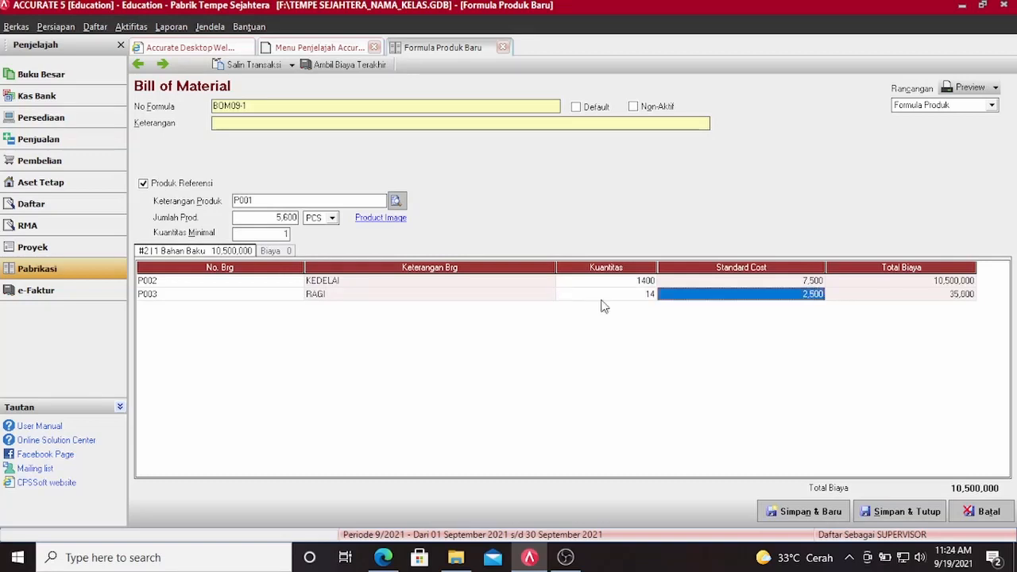
key(Tab)
key(Tab)
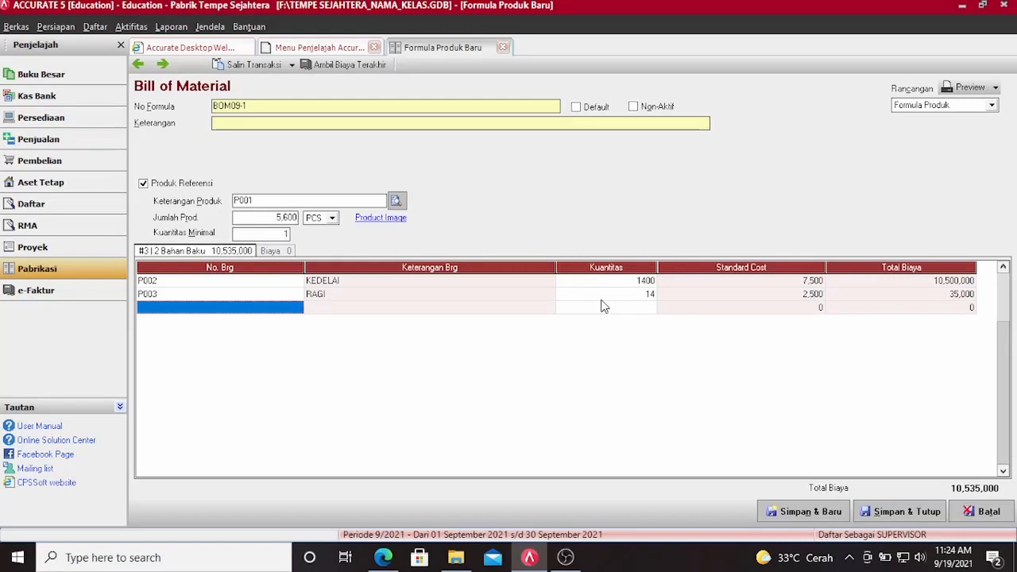
Add raw material P004 PLASTIK to the formula with a quantity of 35
click(294, 310)
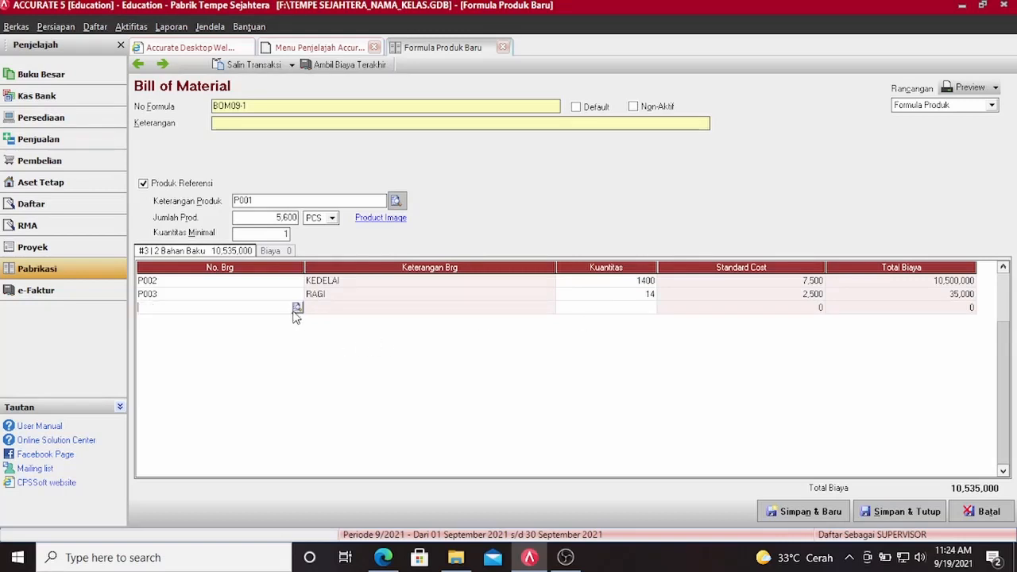
click(296, 308)
double_click(410, 200)
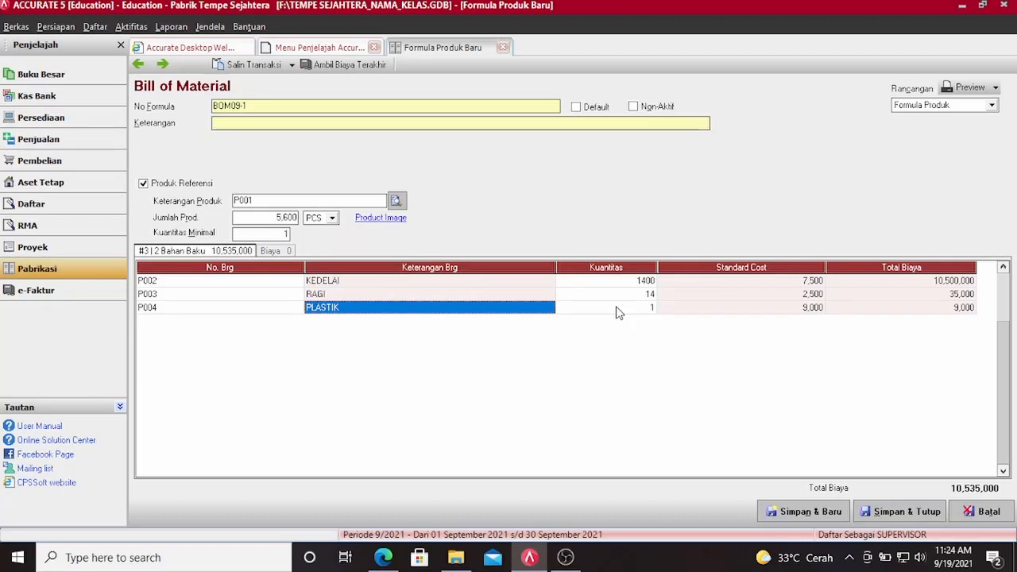
click(619, 312)
text(35)
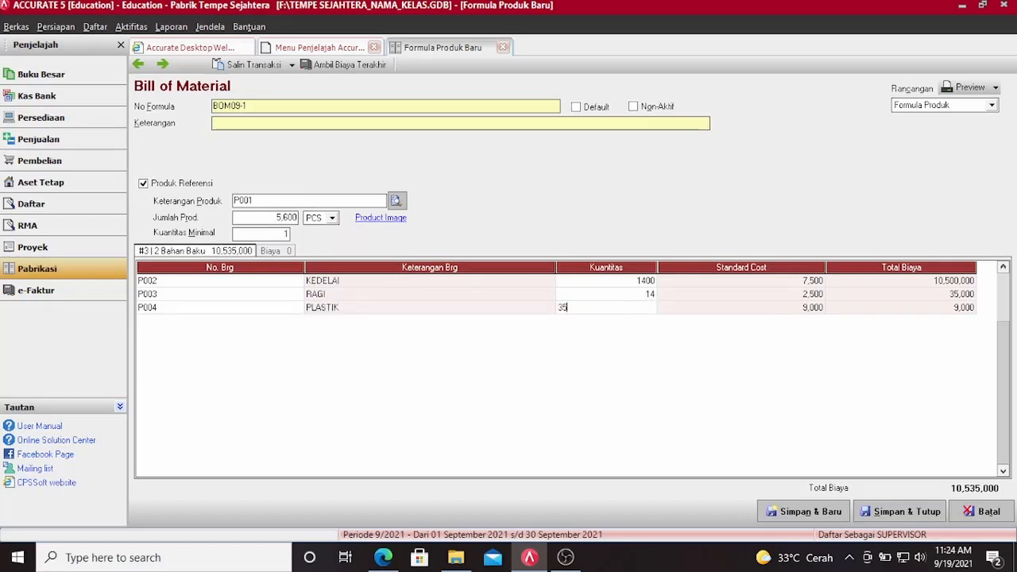
key(Tab)
key(Tab)
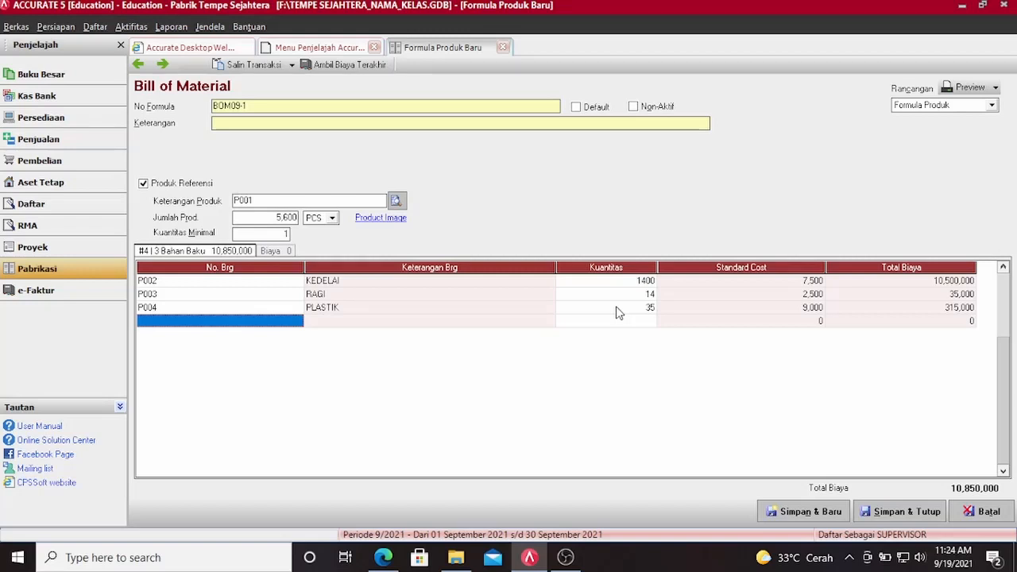
Add raw material P005 LIDI to the formula with a quantity of 7
click(258, 323)
click(295, 322)
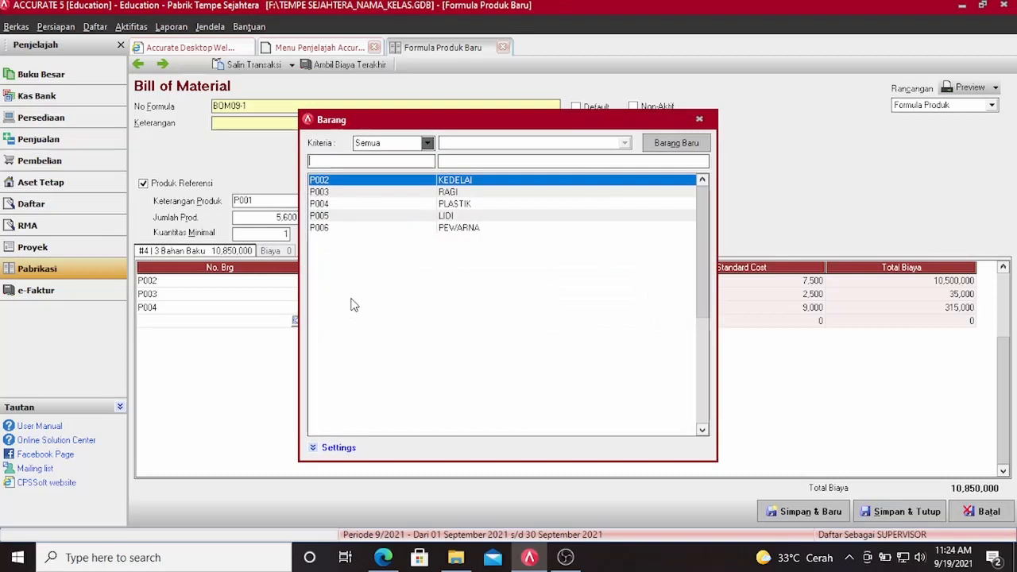
double_click(392, 220)
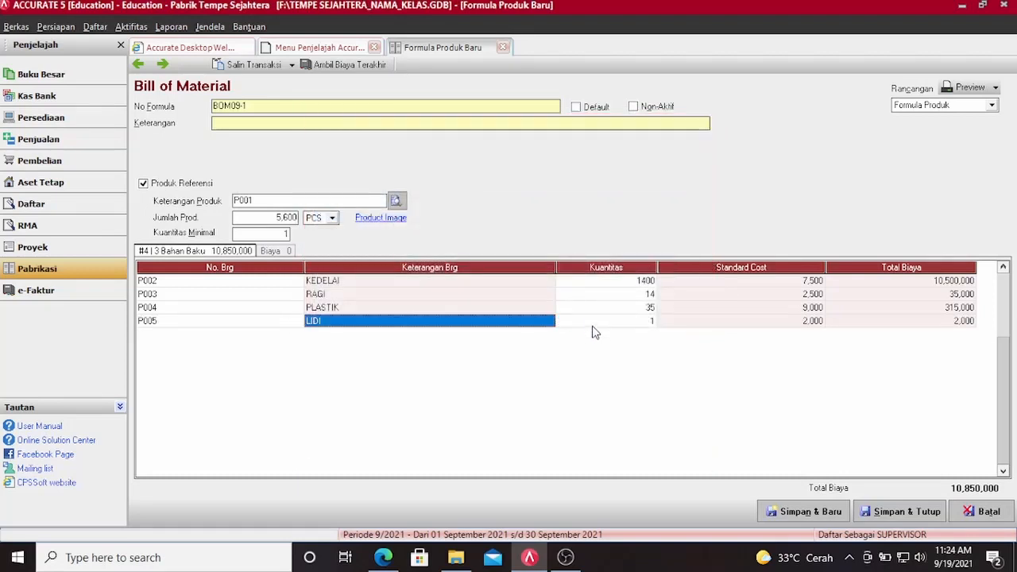
key(Tab)
text(7)
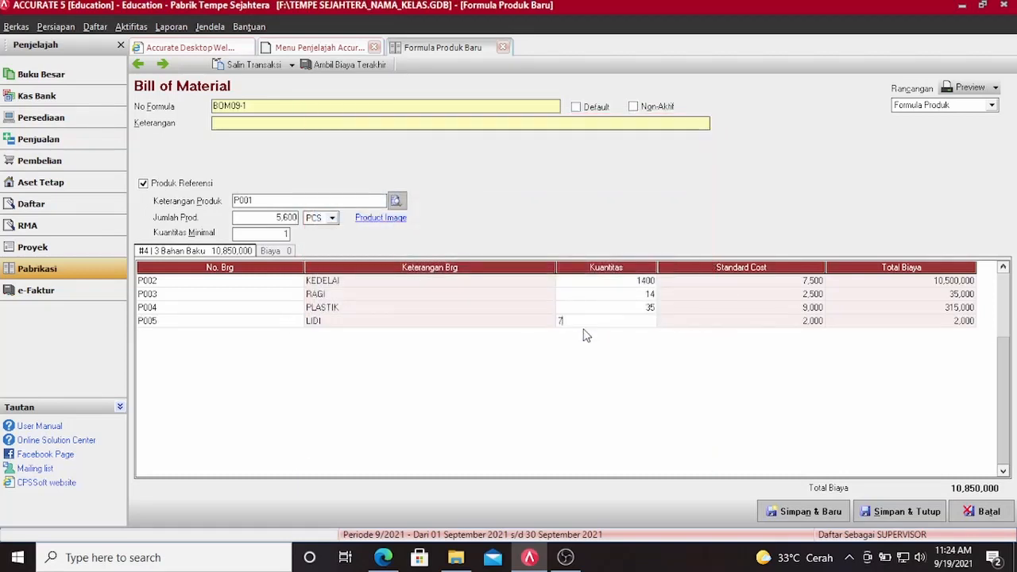
key(Tab)
key(Tab)
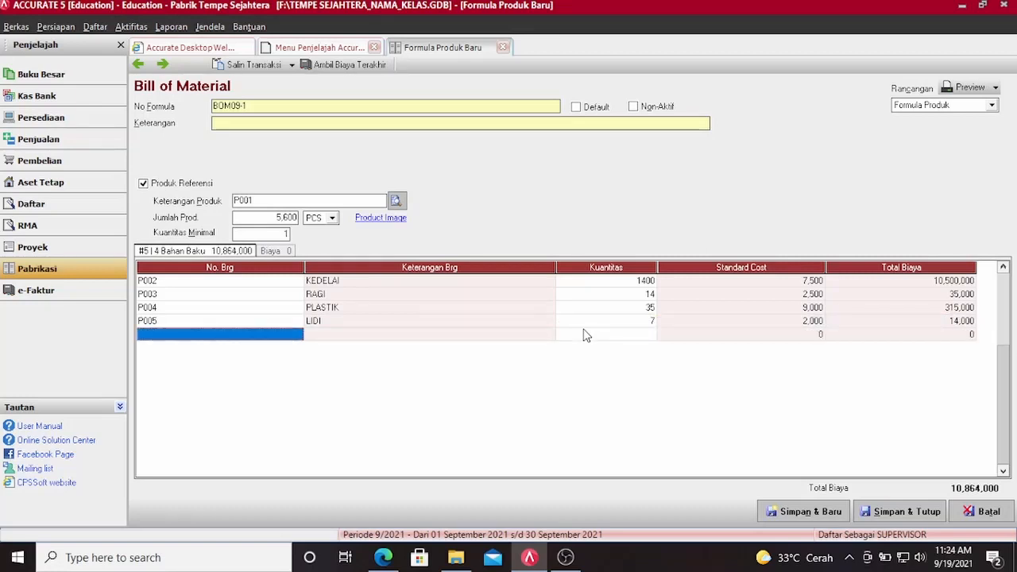
Add raw material P006 PEWARNA to the formula with a quantity of 14
double_click(296, 335)
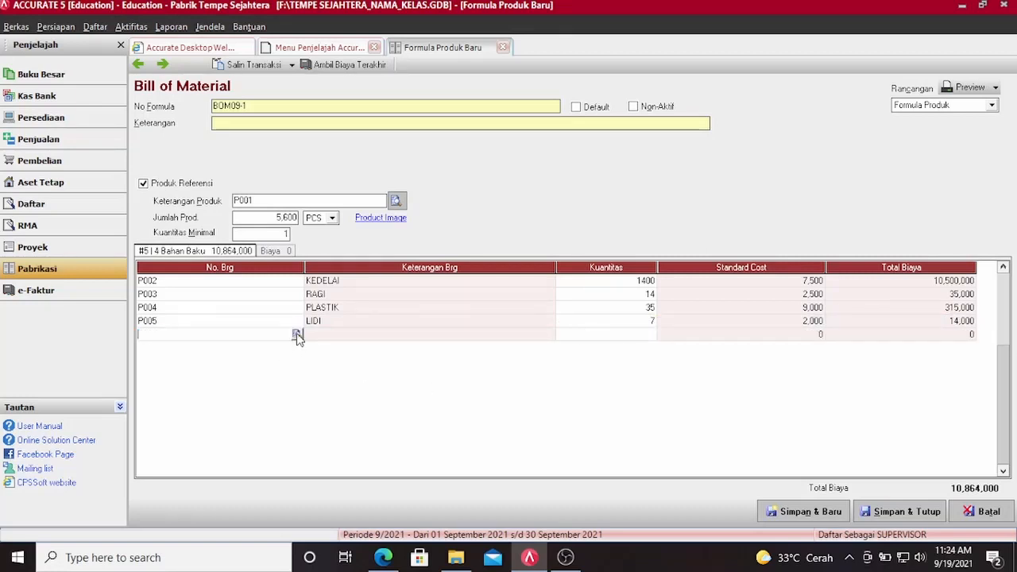
double_click(431, 231)
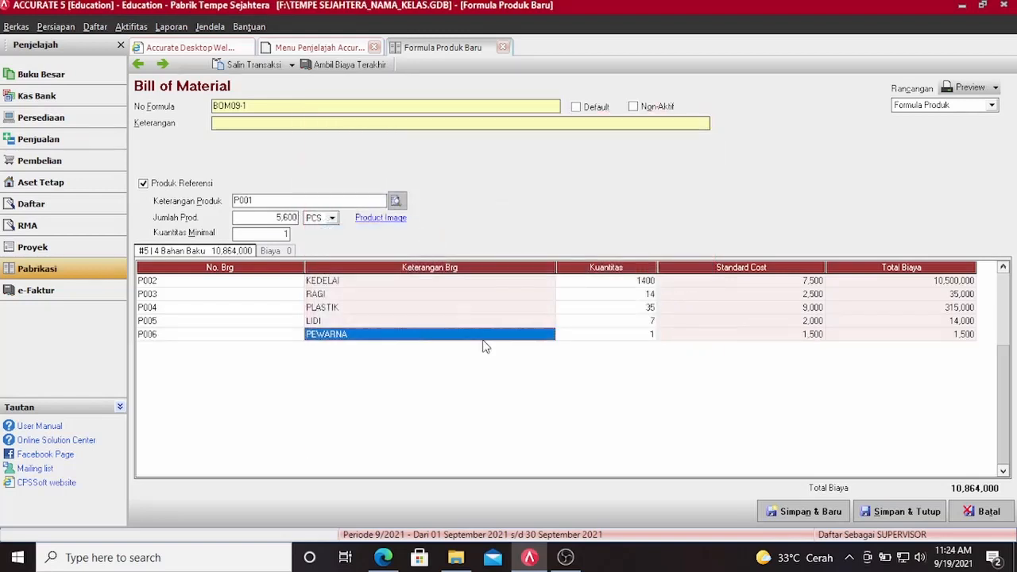
click(599, 337)
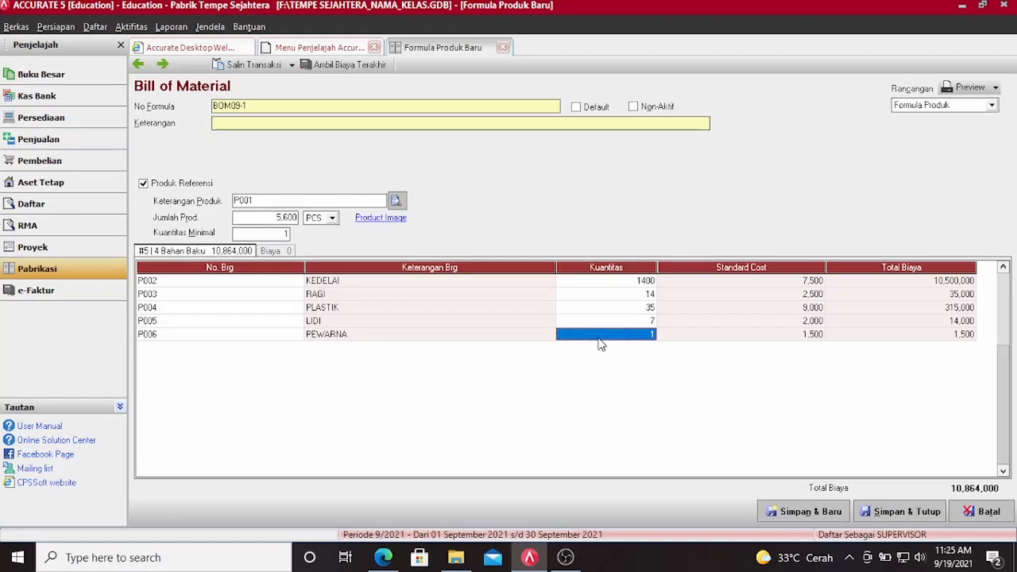
text(14)
key(Tab)
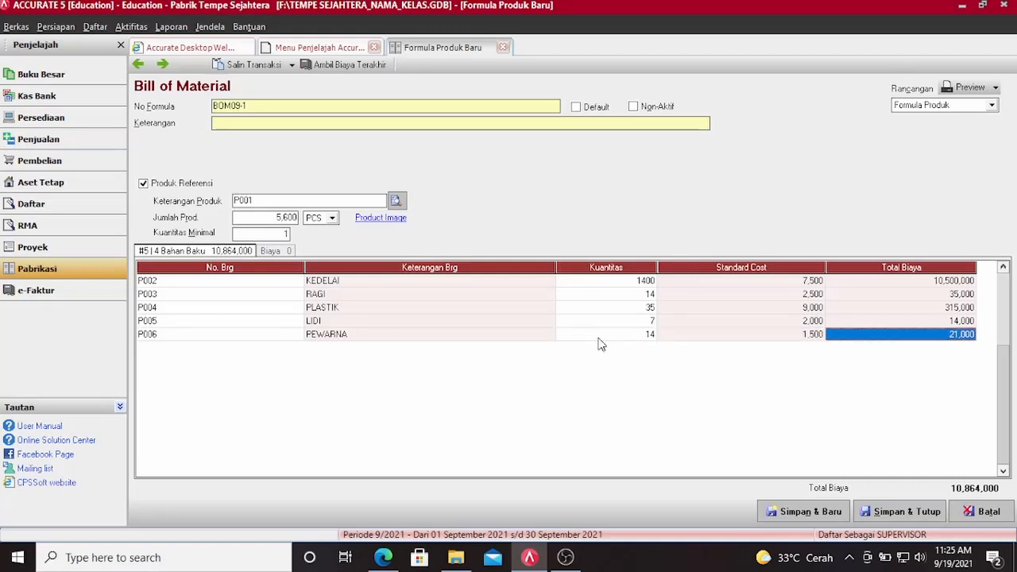
key(Tab)
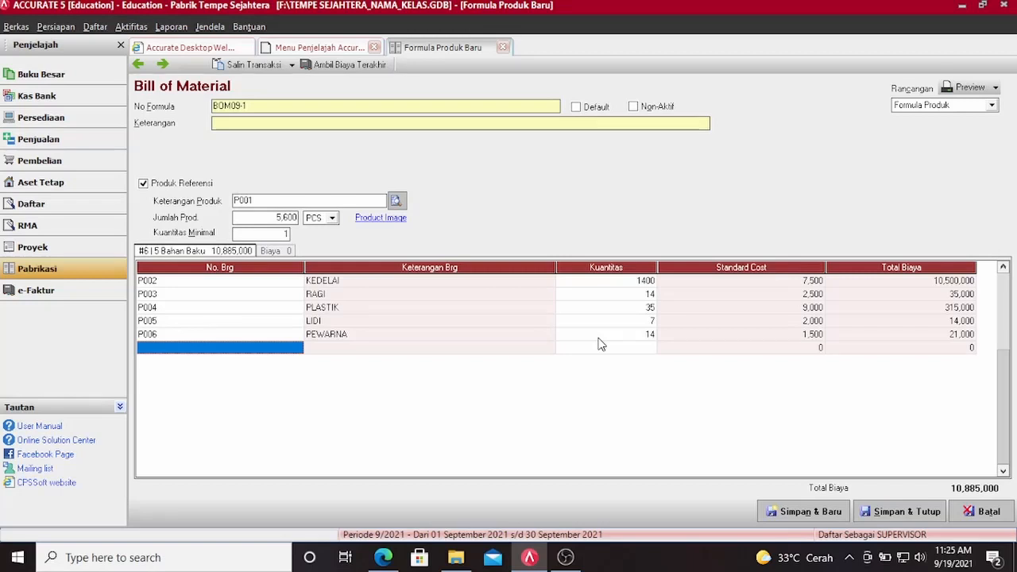
Add production cost BP.TKL Biaya Tenaga Kerja Langsung with 1 hour to the formula's costs
click(274, 251)
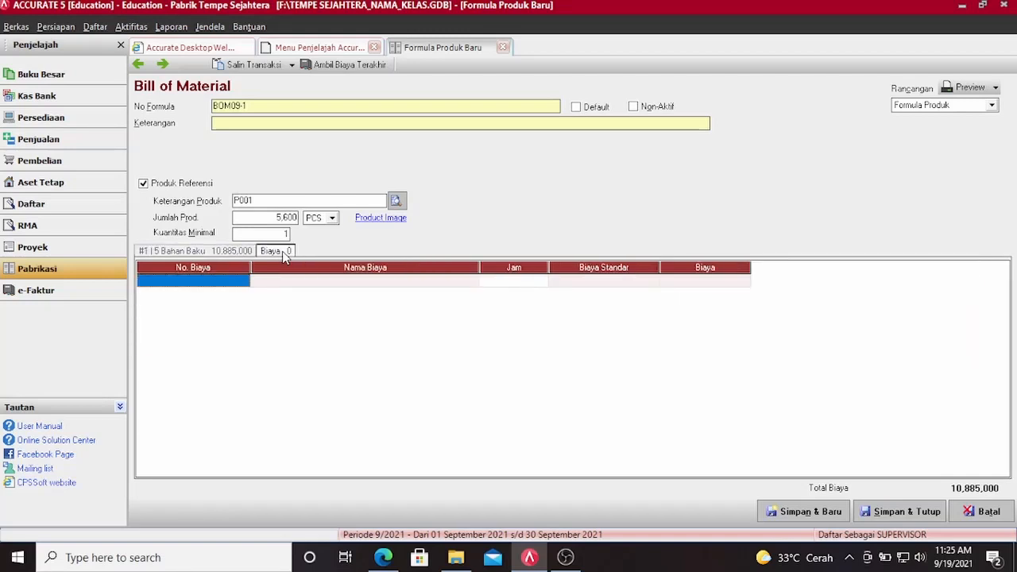
click(224, 280)
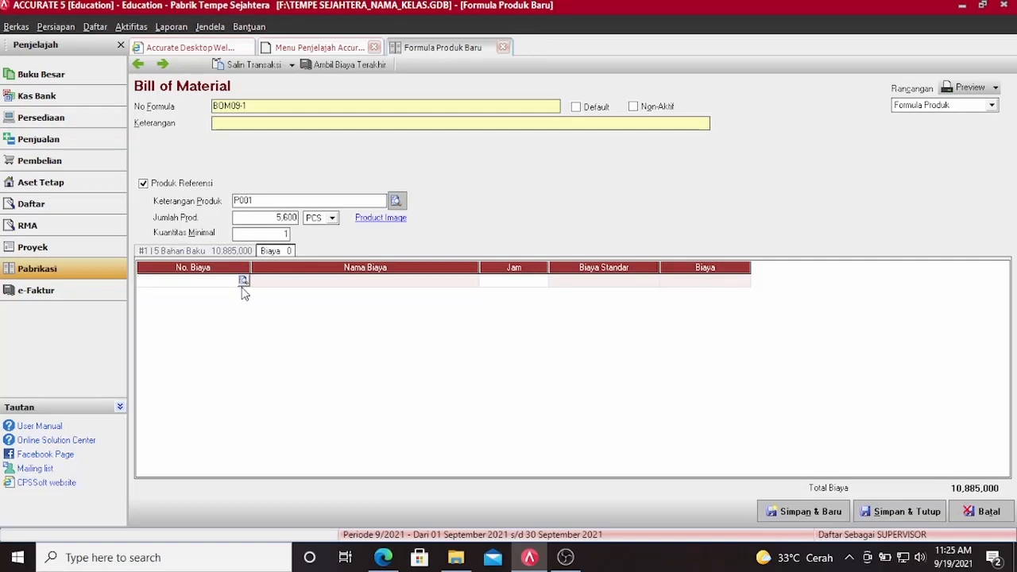
click(243, 283)
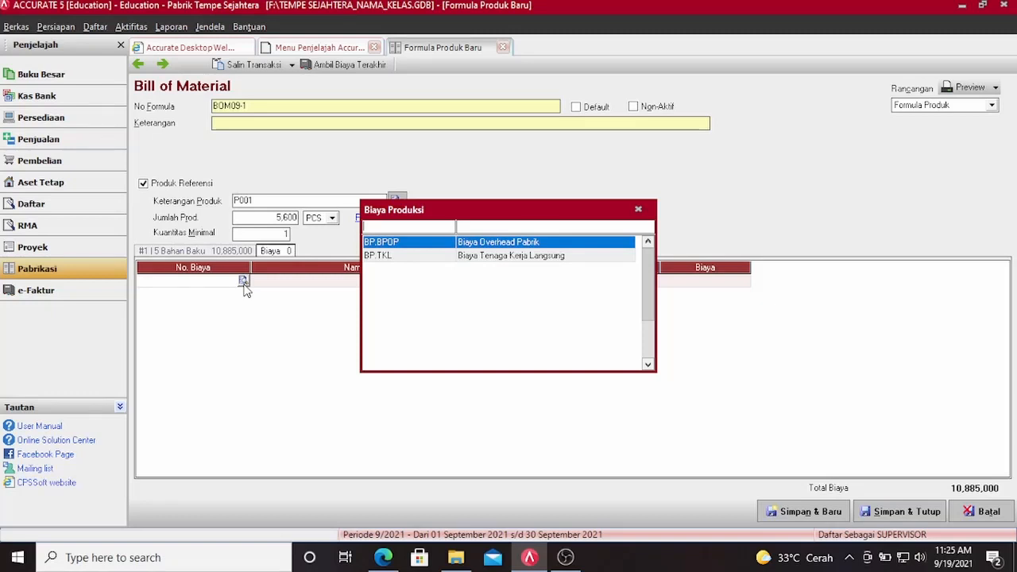
double_click(495, 256)
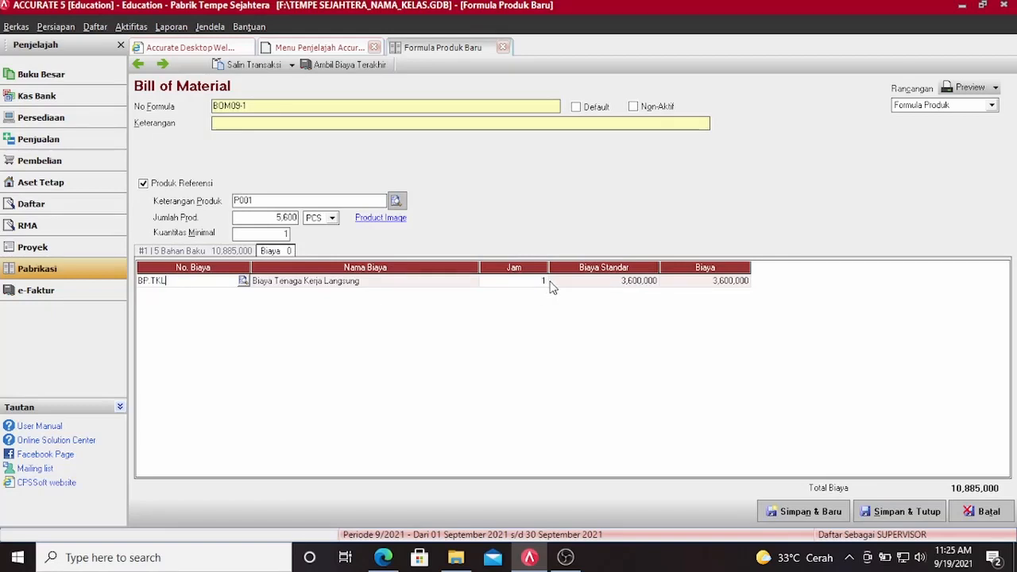
key(Tab)
key(Tab)
key(Tab)
key(Tab)
key(Tab)
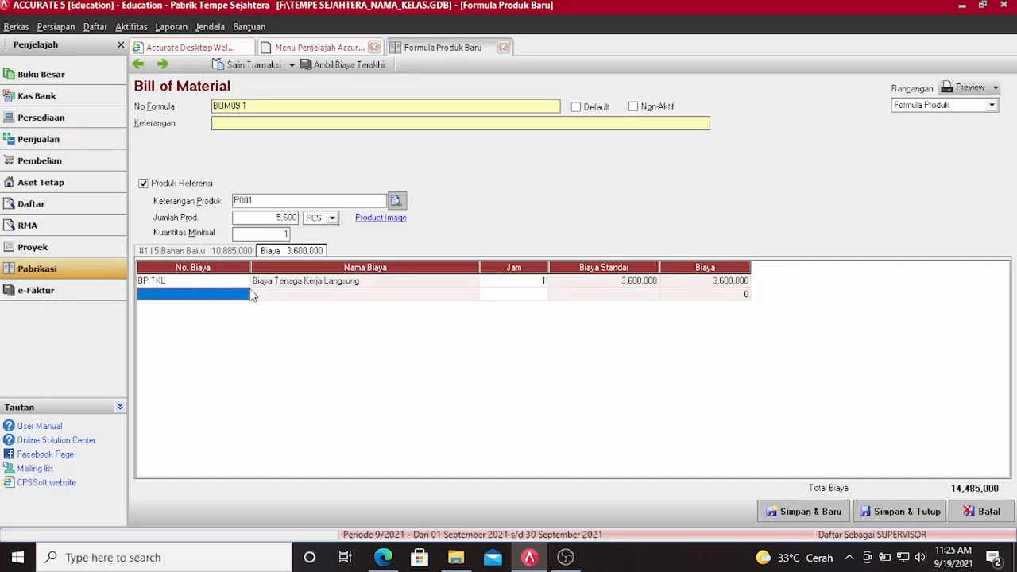
Add production cost BP.BPOP Biaya Overhead Pabrik with 1 hour, and try to save and close formula BOM09-1
click(205, 298)
click(243, 294)
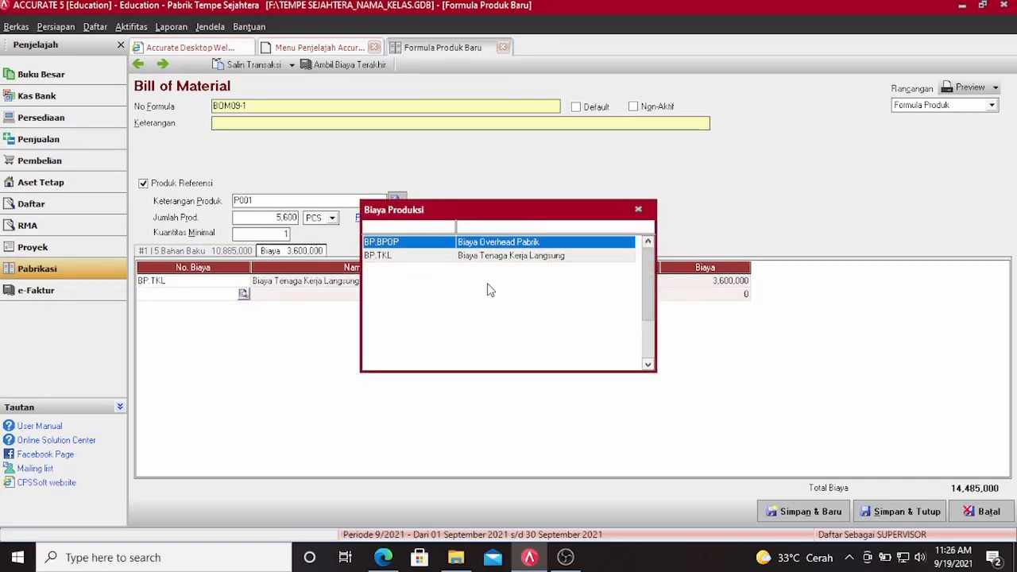
double_click(516, 247)
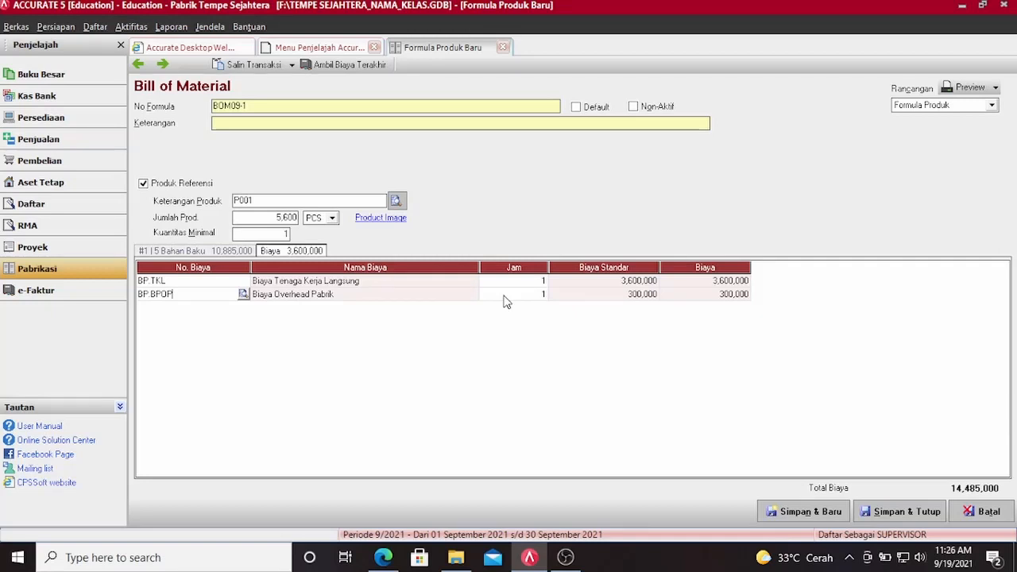
key(Tab)
key(Tab)
key(Tab)
key(Tab)
key(Tab)
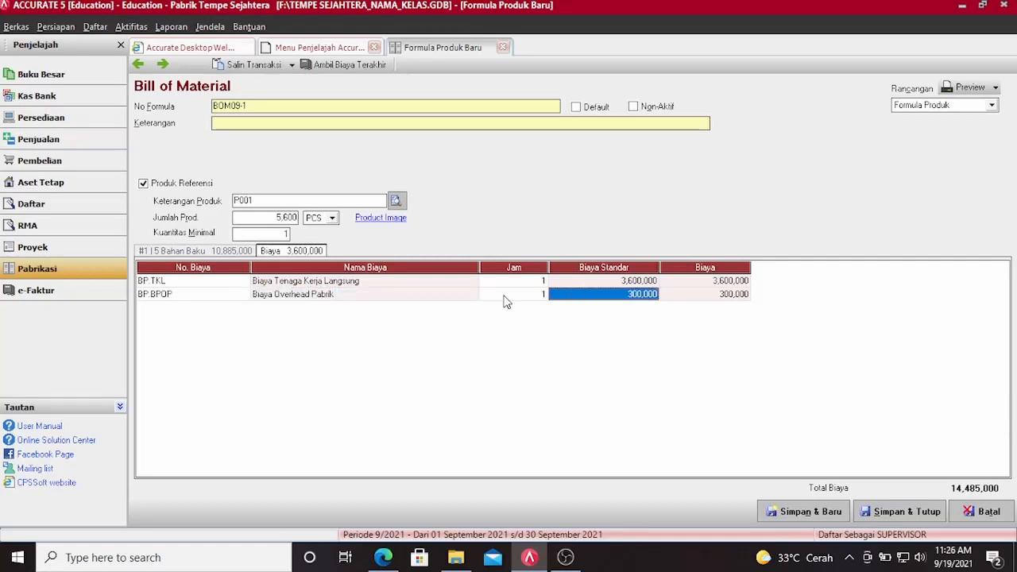
key(Up)
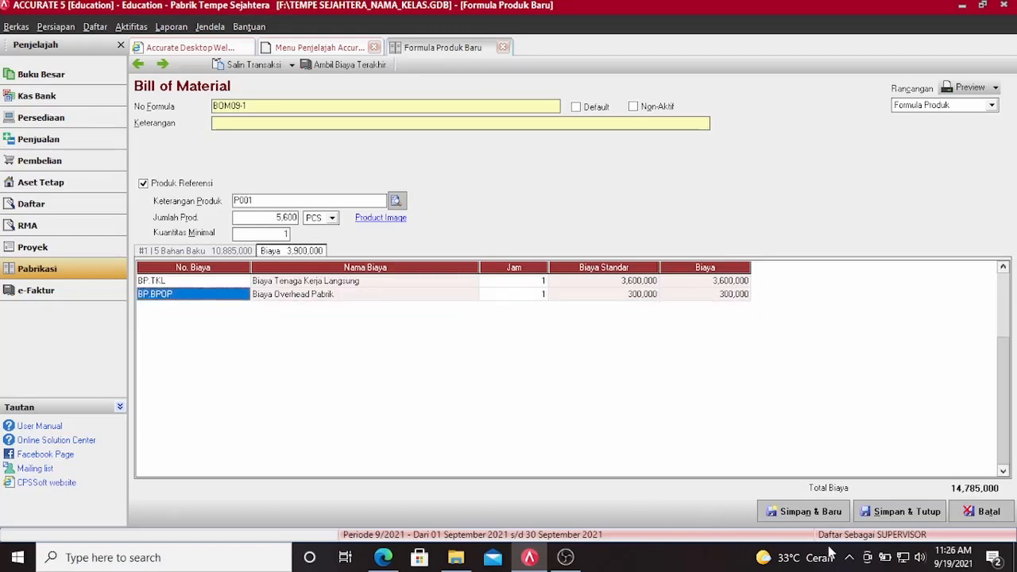
click(874, 514)
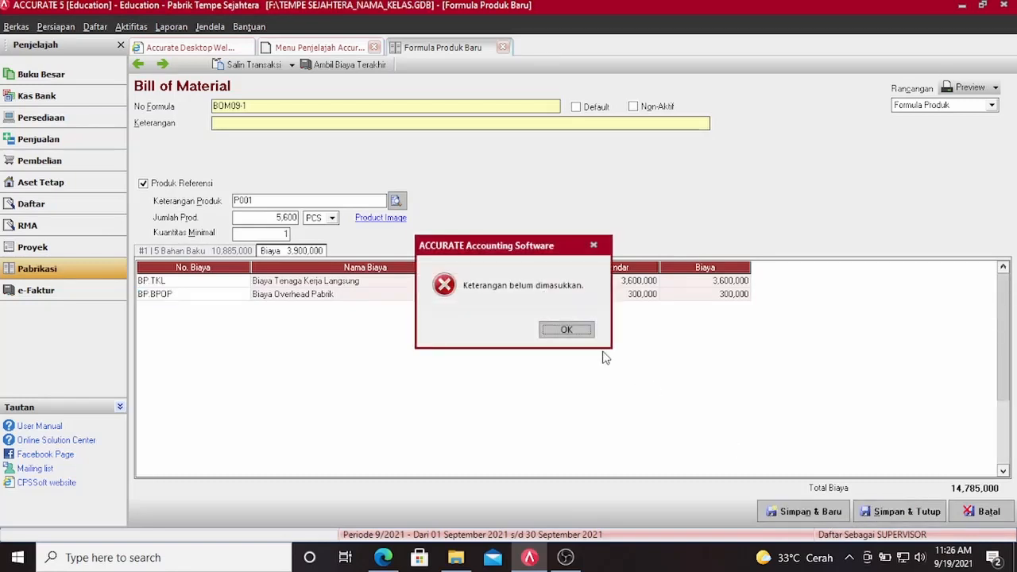
Enter the description "Produksi tempe untuk persediaan" for formula BOM09-1, and save and close the formula
click(569, 330)
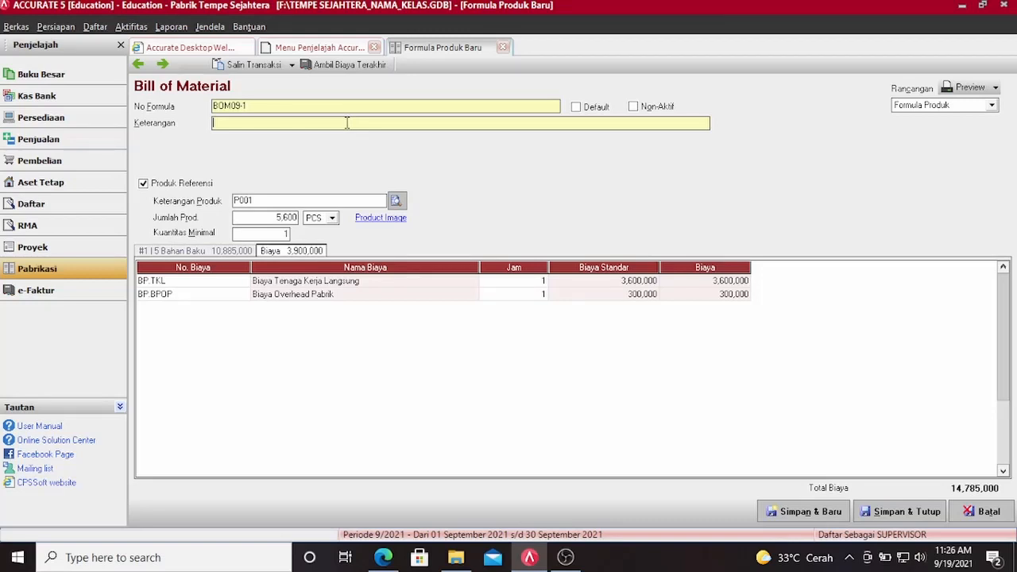
text(p)
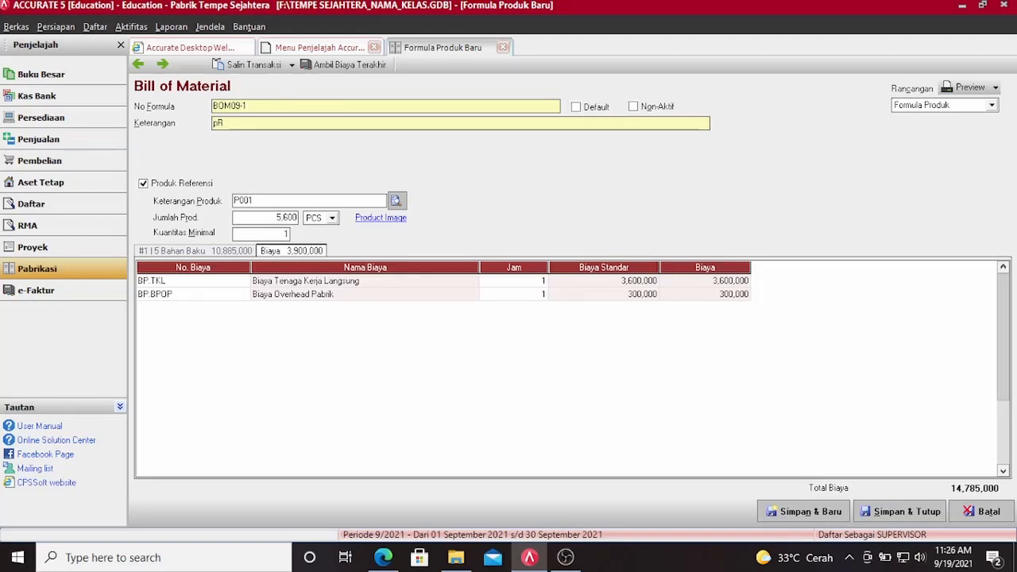
key(BackSpace)
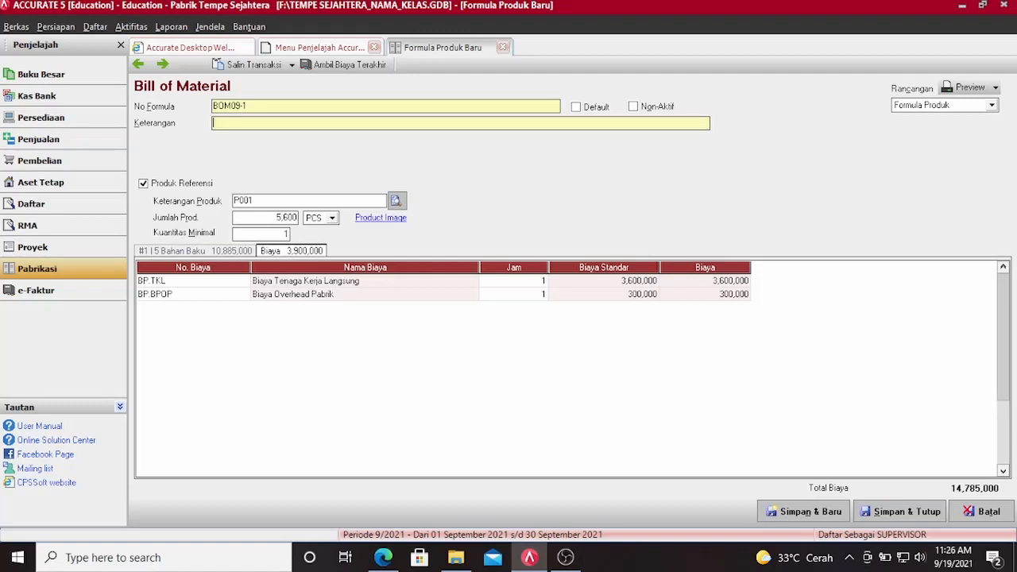
text(Produksi te)
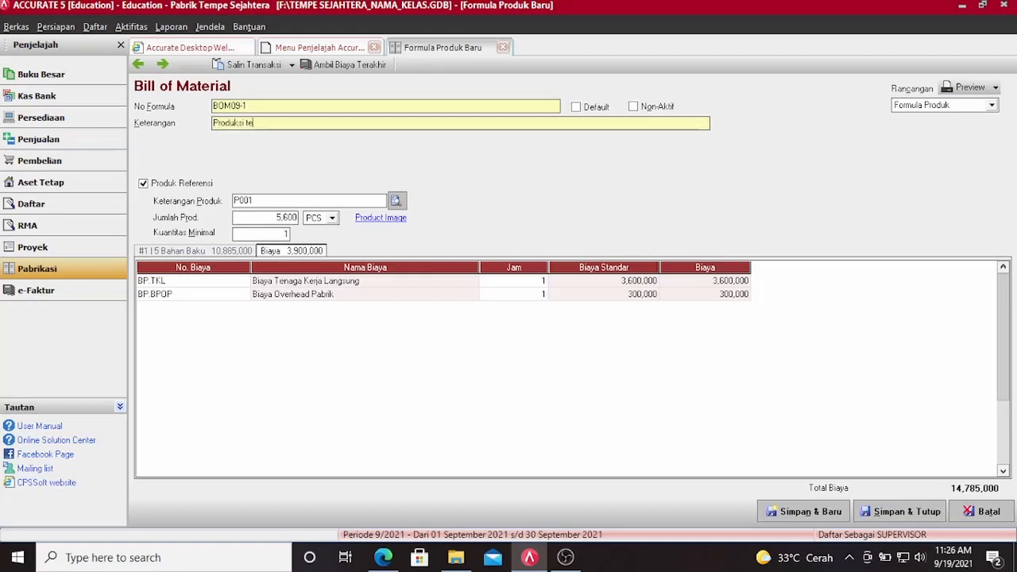
text(mpe unu)
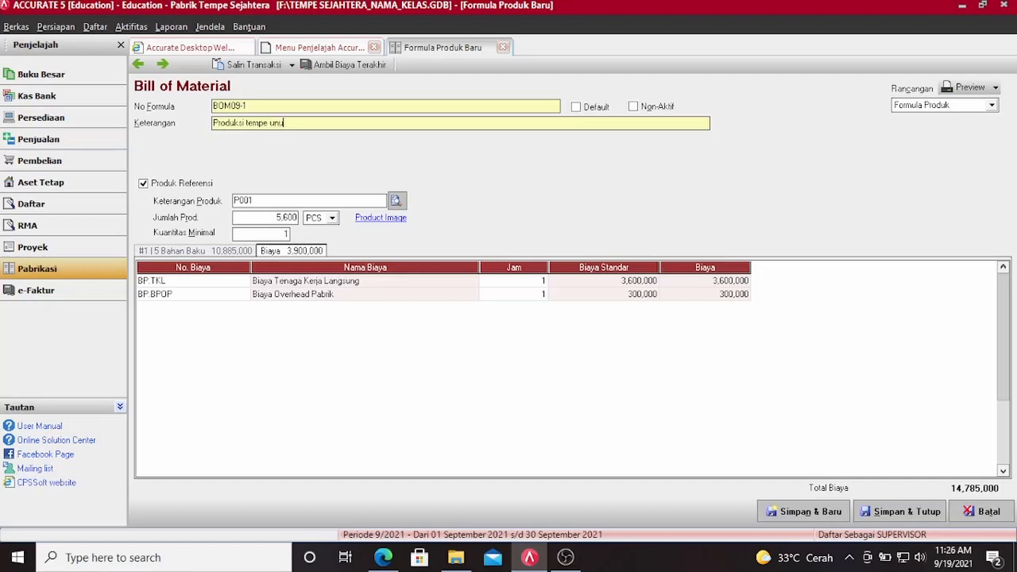
key(BackSpace)
text(tuk persediaan)
click(911, 513)
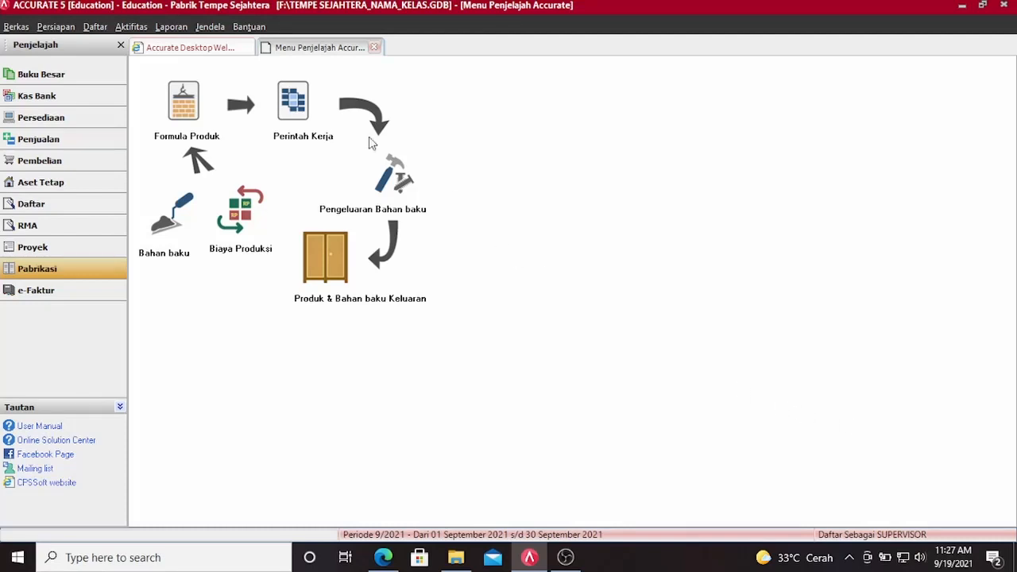
Create a work order numbered WO09-1 with start date 13/09/2012 and expected date 17/09/2012
click(294, 95)
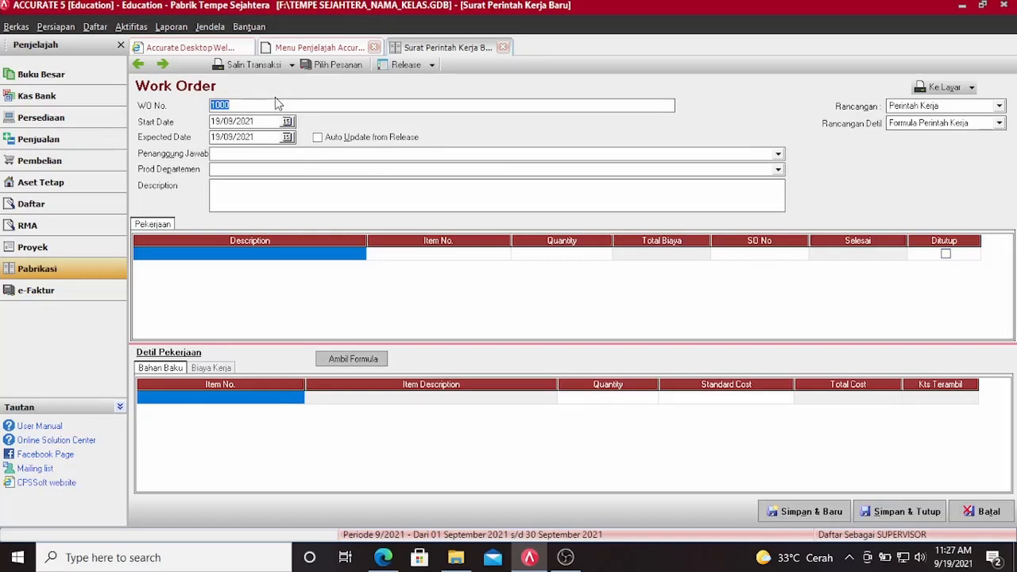
text(WO09-1)
key(Tab)
text(13/)
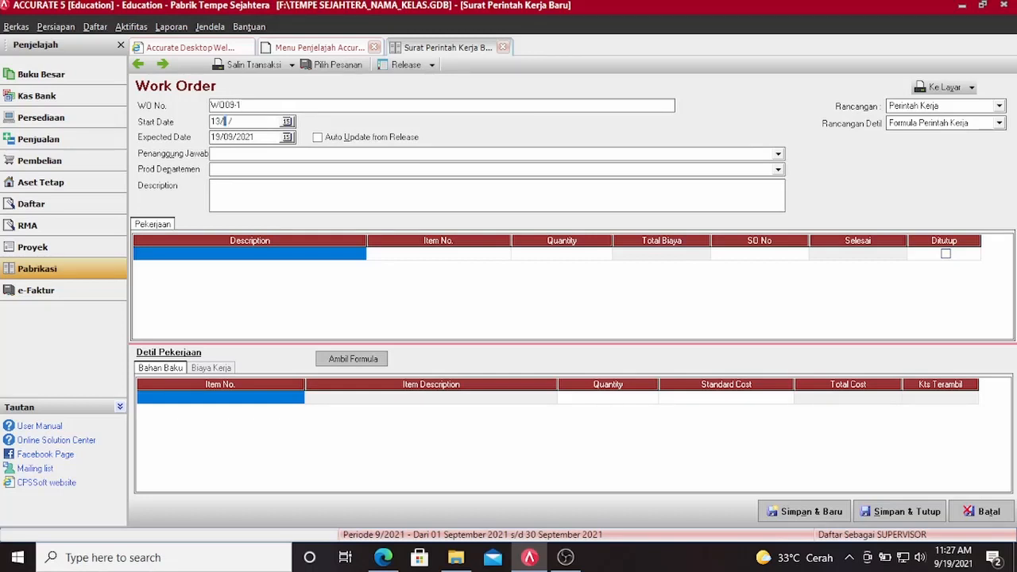
text(09/2012)
key(Tab)
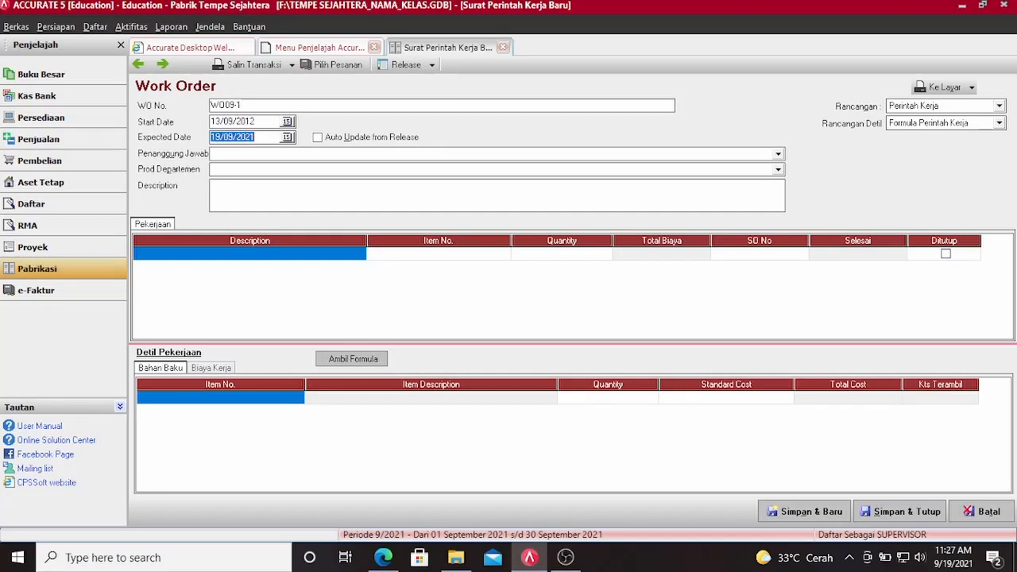
text(17/09/2012)
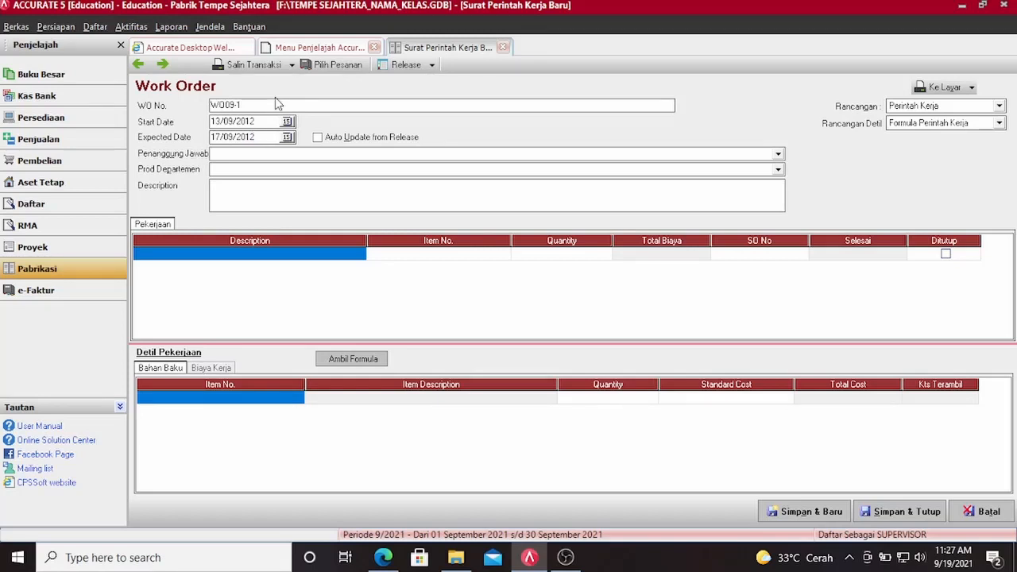
Enter the work order description "Produksi tempe untuk persediaan"
click(242, 184)
text(Pro)
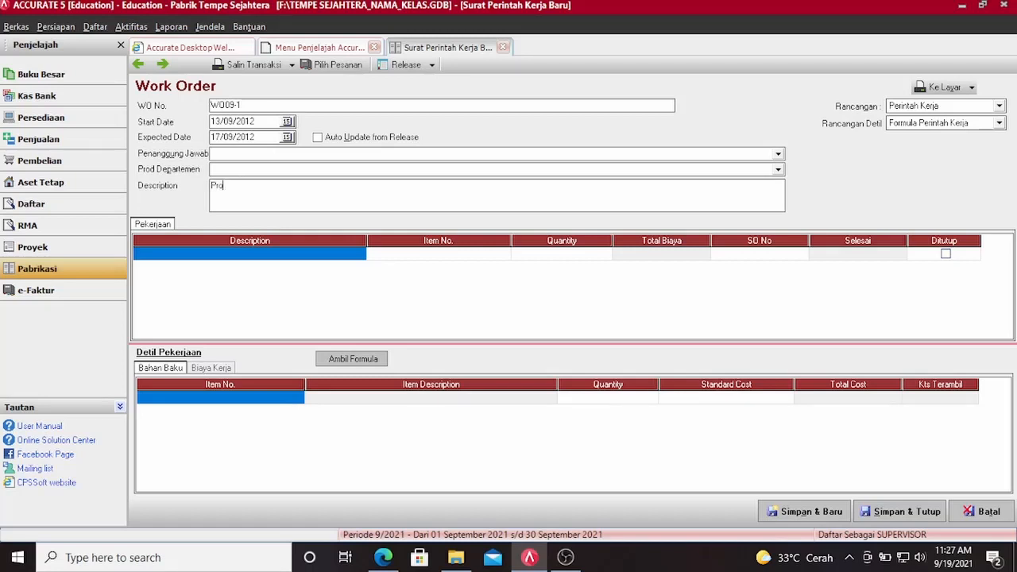
text(duksi tempe untuk persediaan)
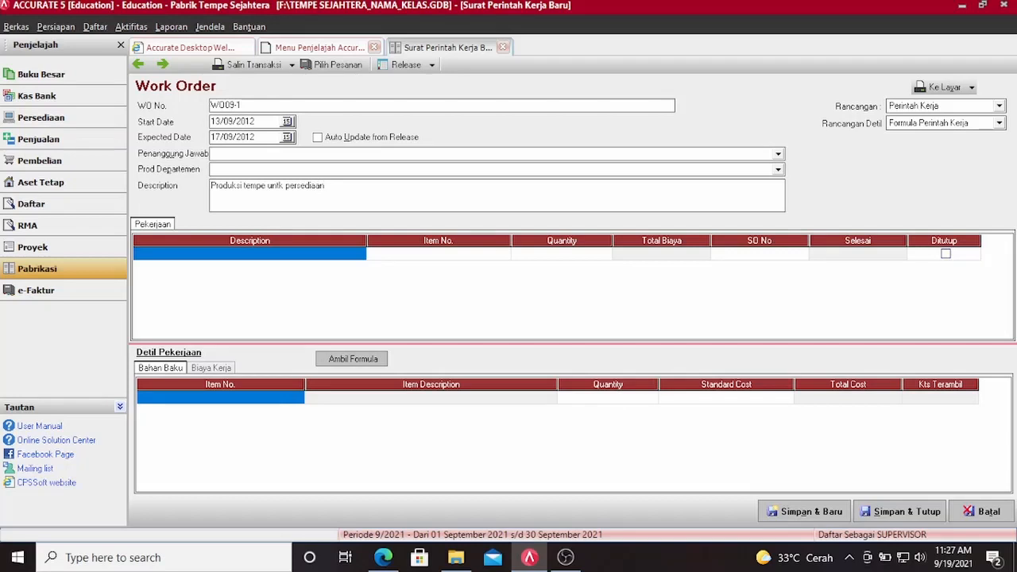
click(280, 187)
text(u)
click(362, 188)
Add a job to the work order based on product formula BOM09-1
click(359, 254)
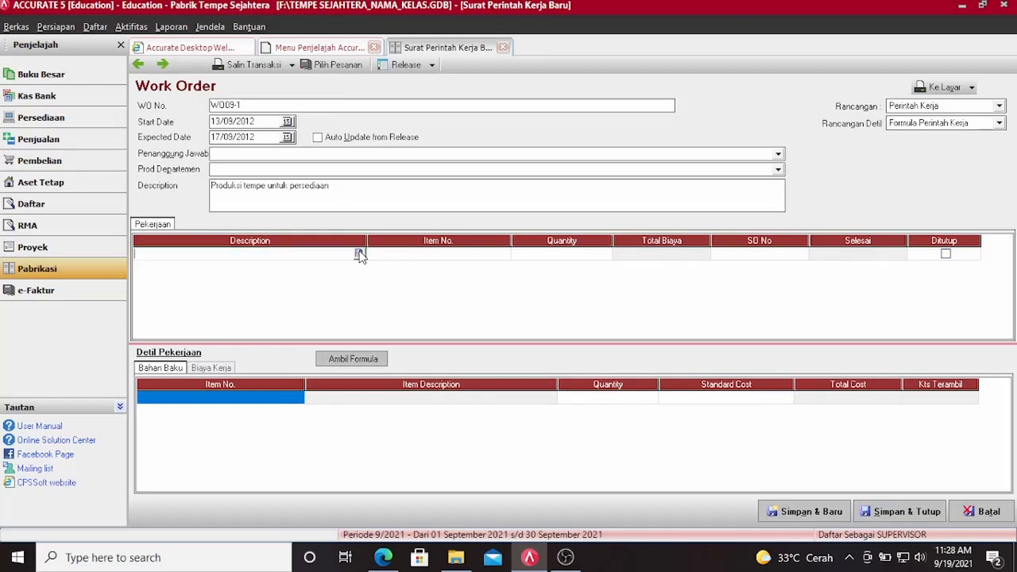
click(358, 253)
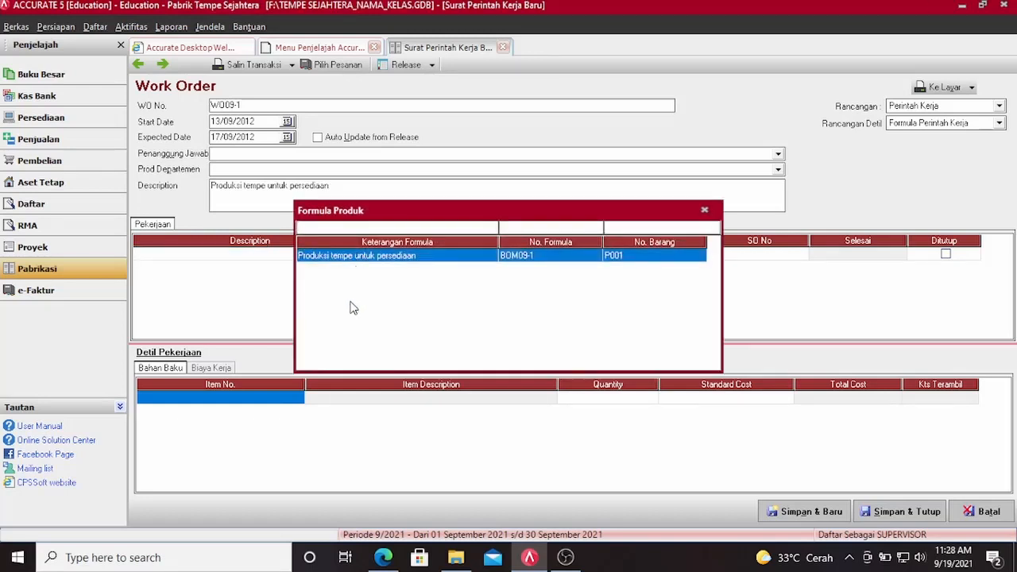
double_click(407, 267)
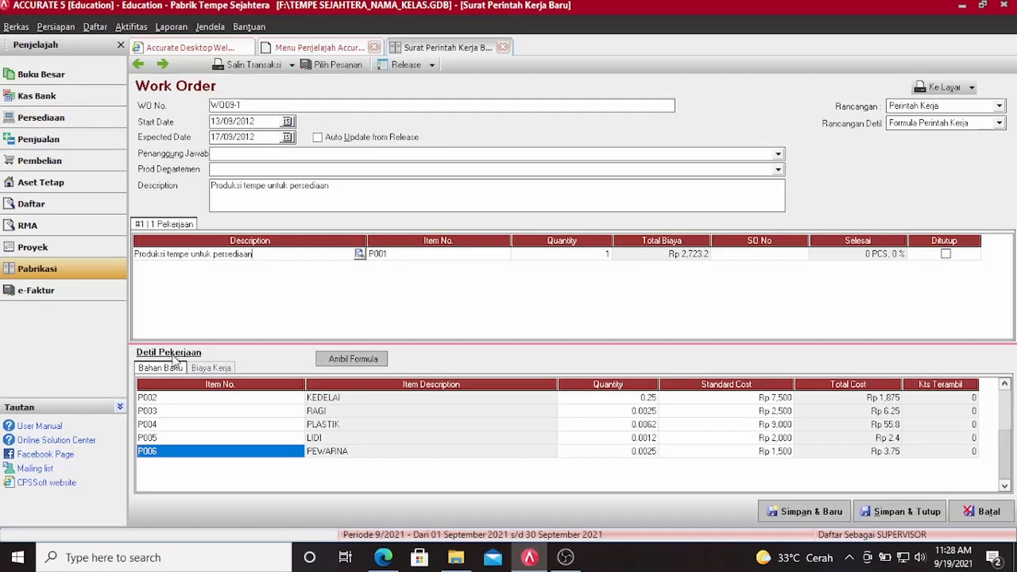
Delete all raw material lines, P002 through P006, from the work order's job details
click(357, 455)
click(299, 453)
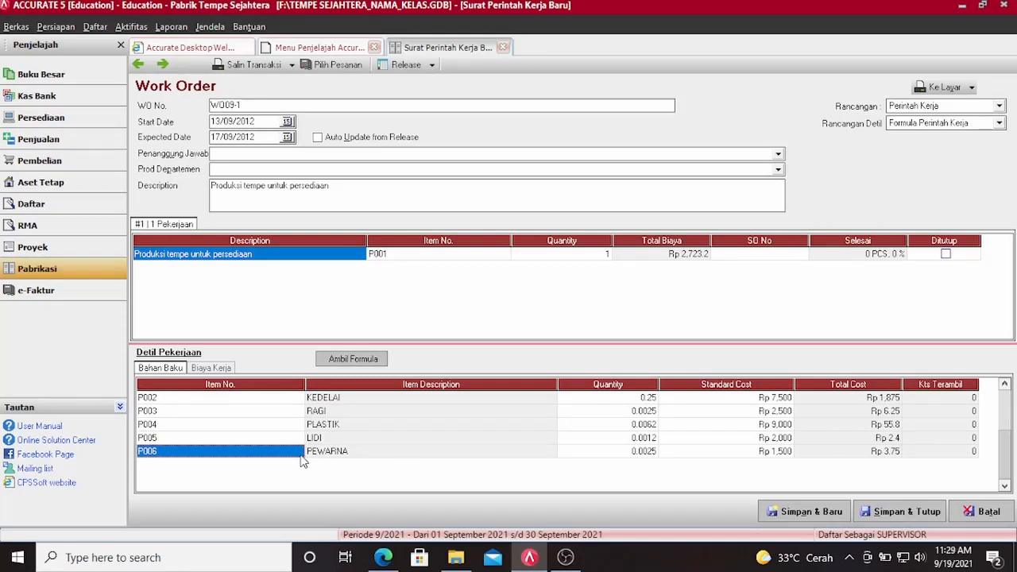
right_click(290, 456)
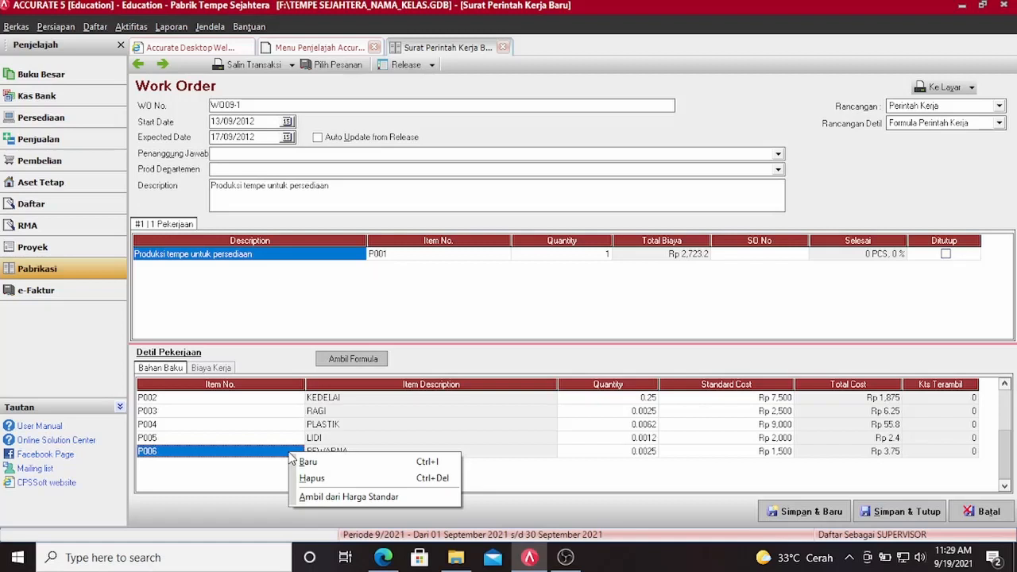
click(310, 477)
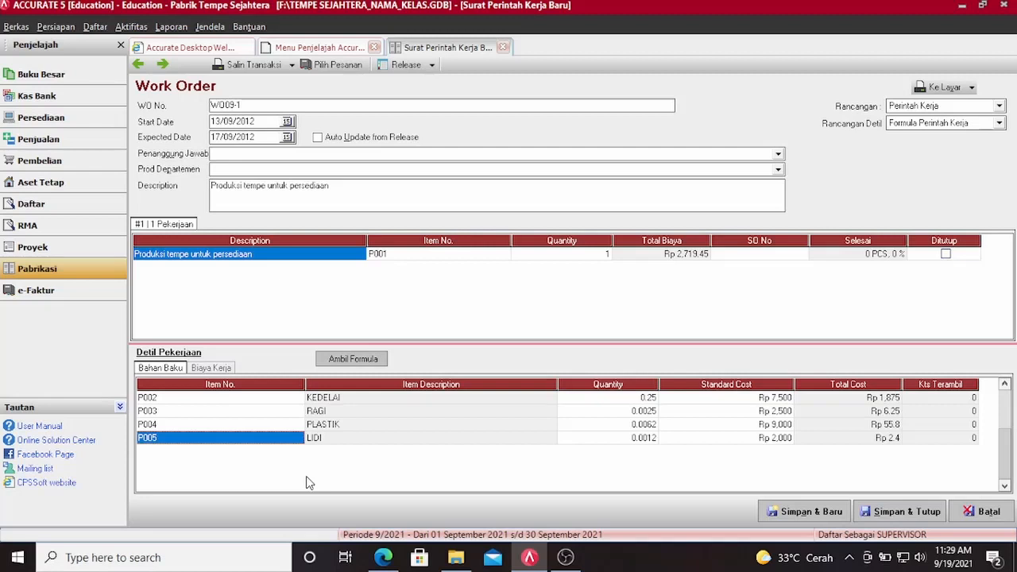
right_click(268, 403)
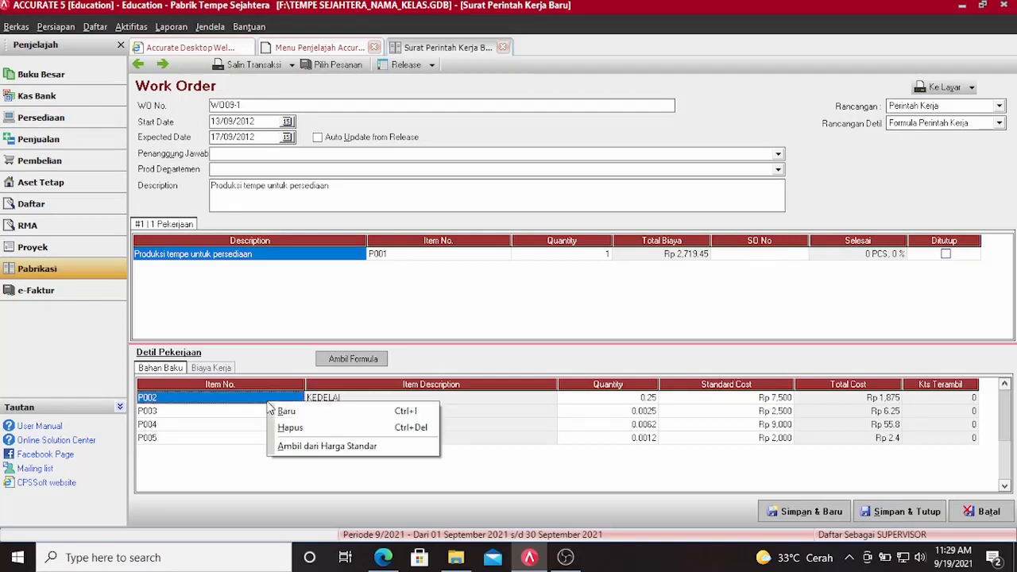
click(288, 429)
right_click(272, 403)
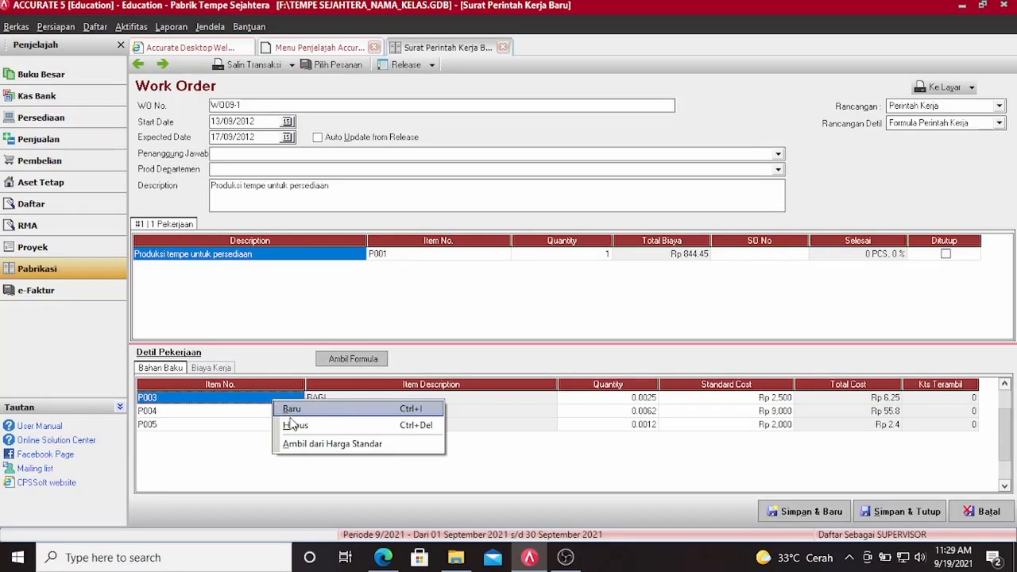
click(287, 425)
right_click(273, 401)
click(287, 426)
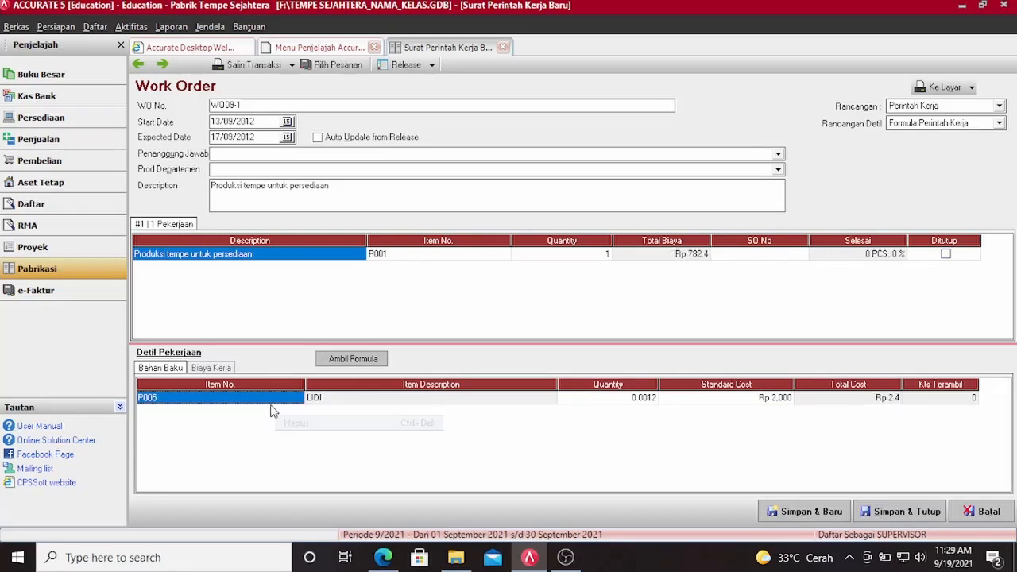
right_click(273, 406)
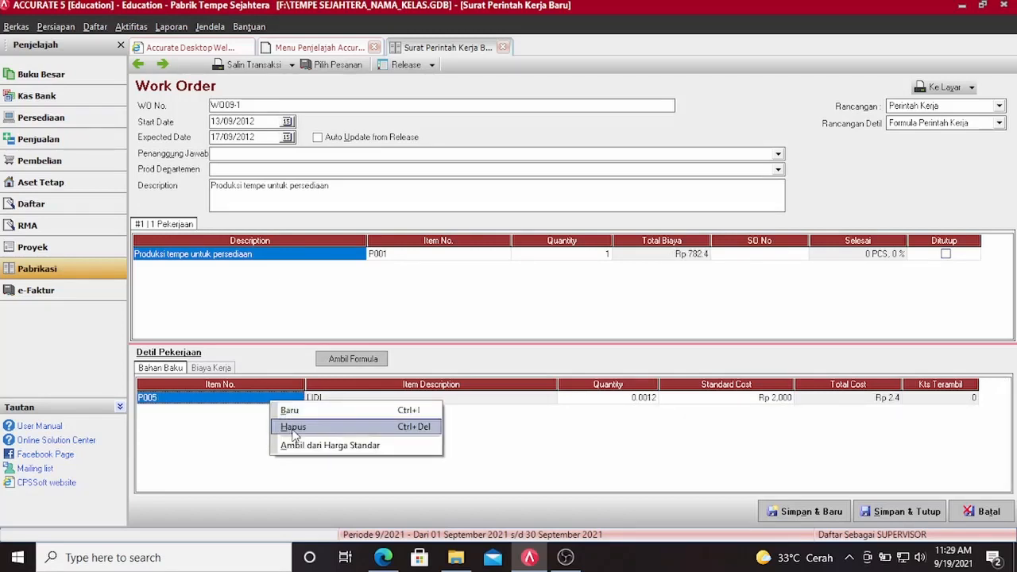
click(293, 431)
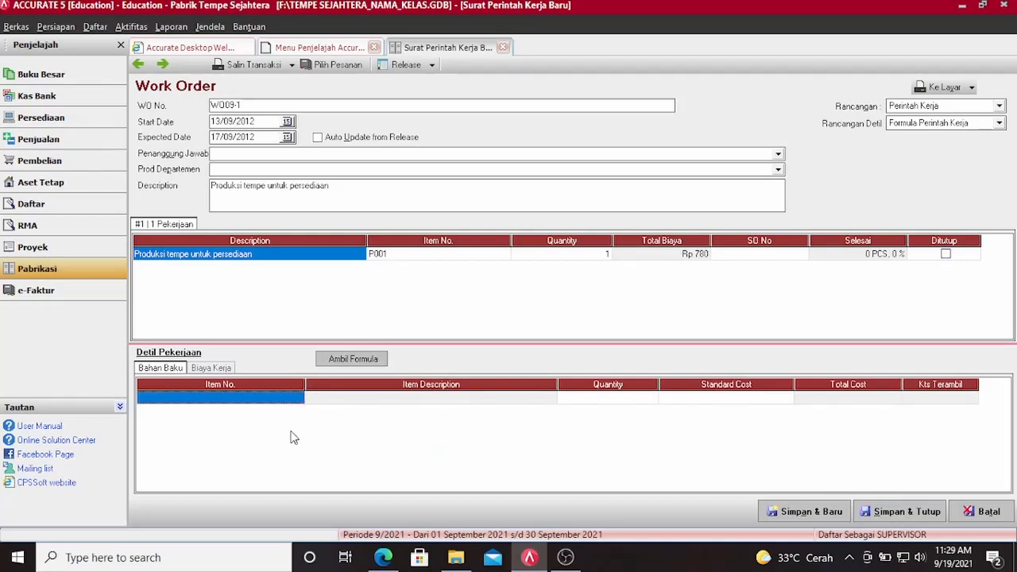
Delete the work cost lines BP.TKL and BP.BPOP from the job details
click(221, 368)
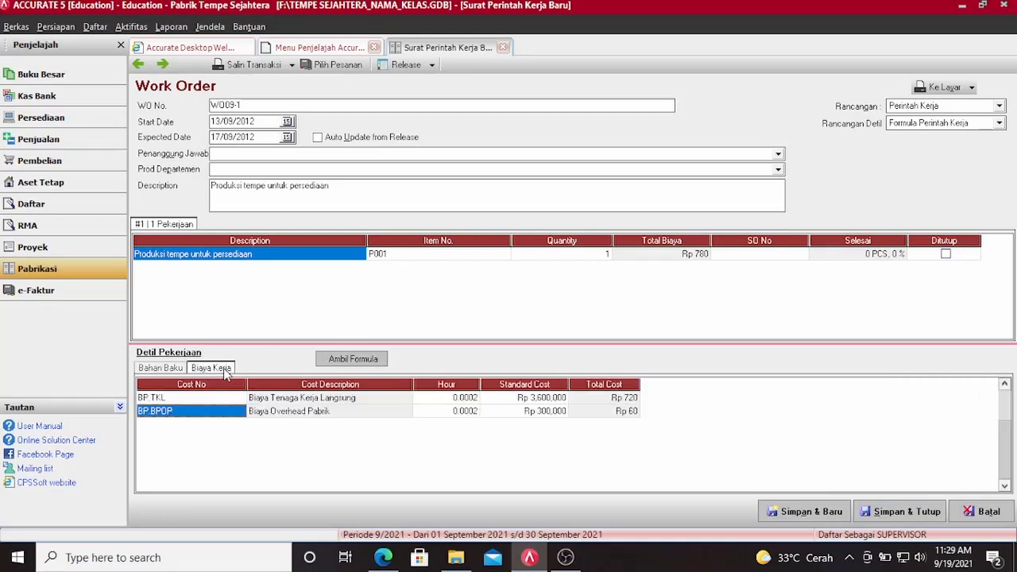
right_click(267, 401)
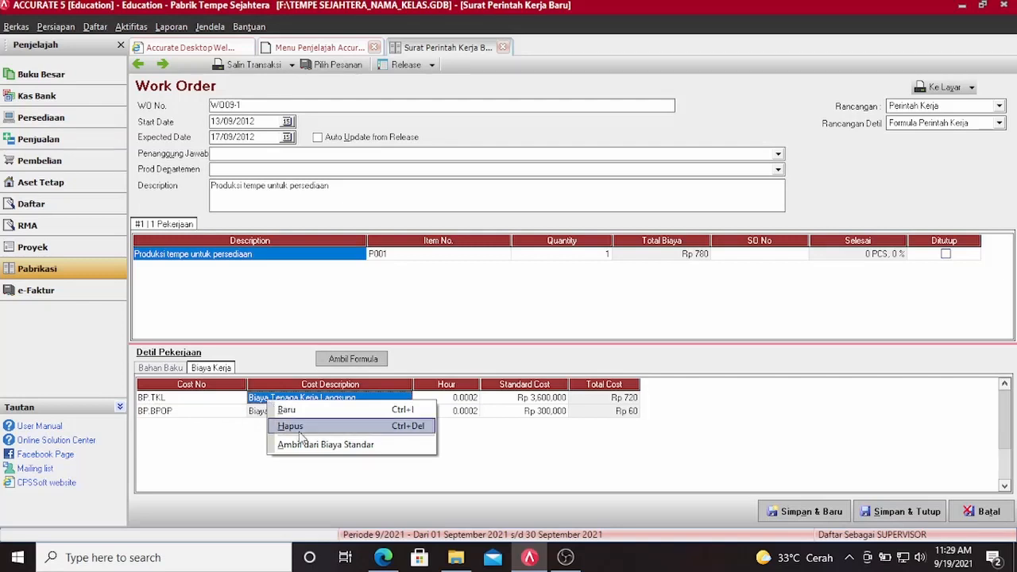
click(288, 422)
right_click(287, 407)
click(301, 427)
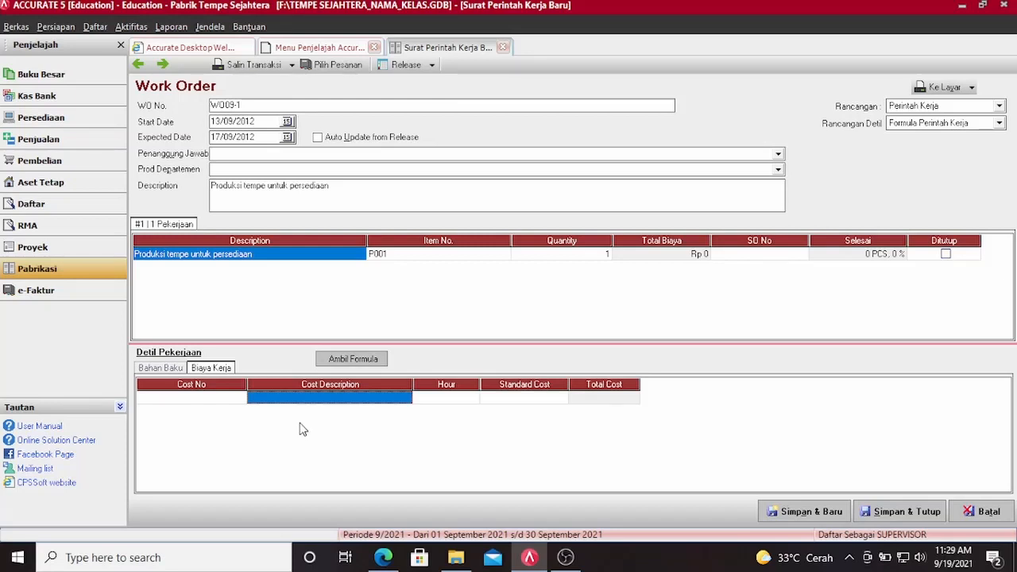
Load the job's materials and costs from formula BOM09-1, check the raw materials, and save and close the work order
click(333, 361)
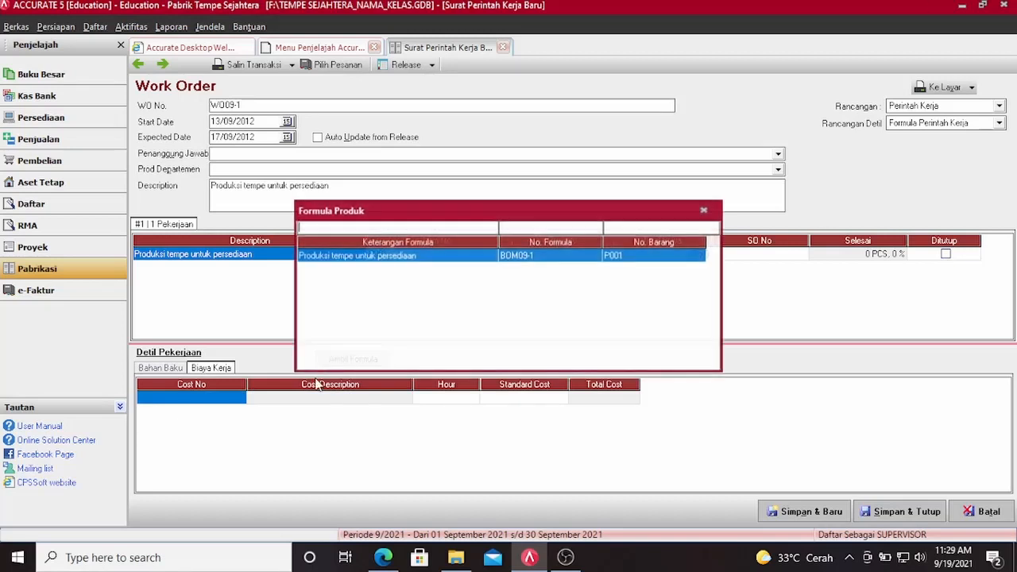
double_click(442, 256)
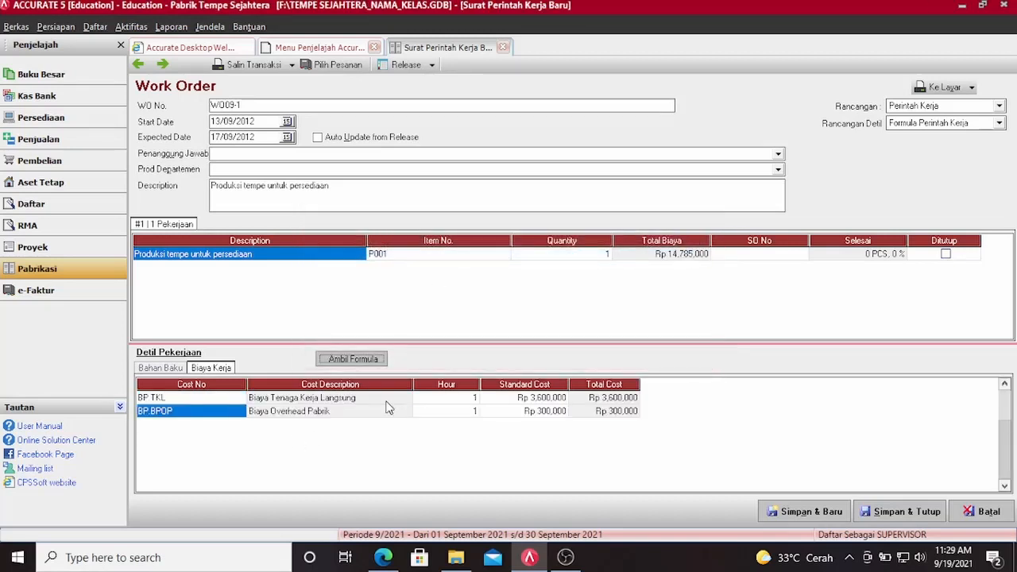
click(181, 375)
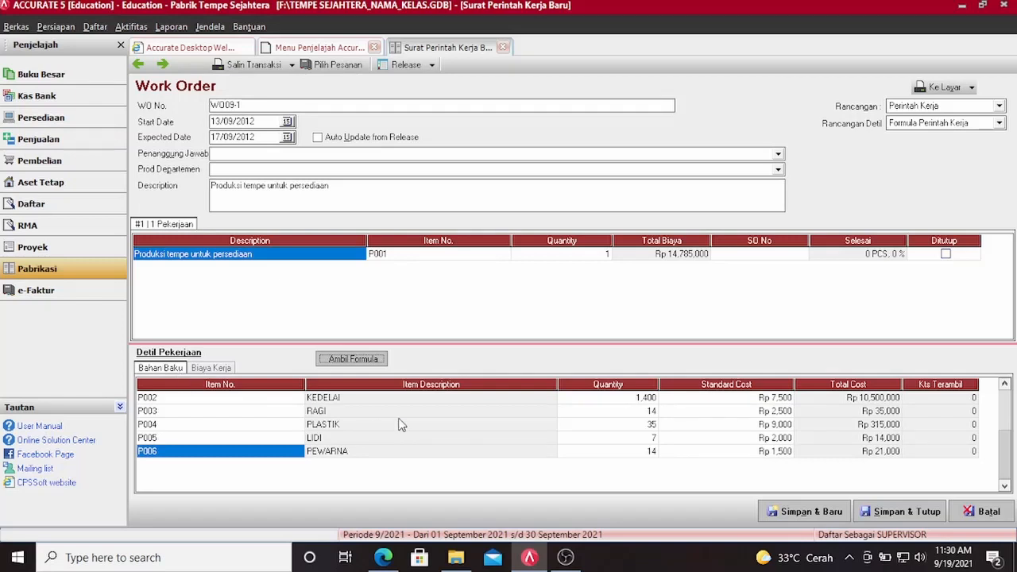
click(895, 520)
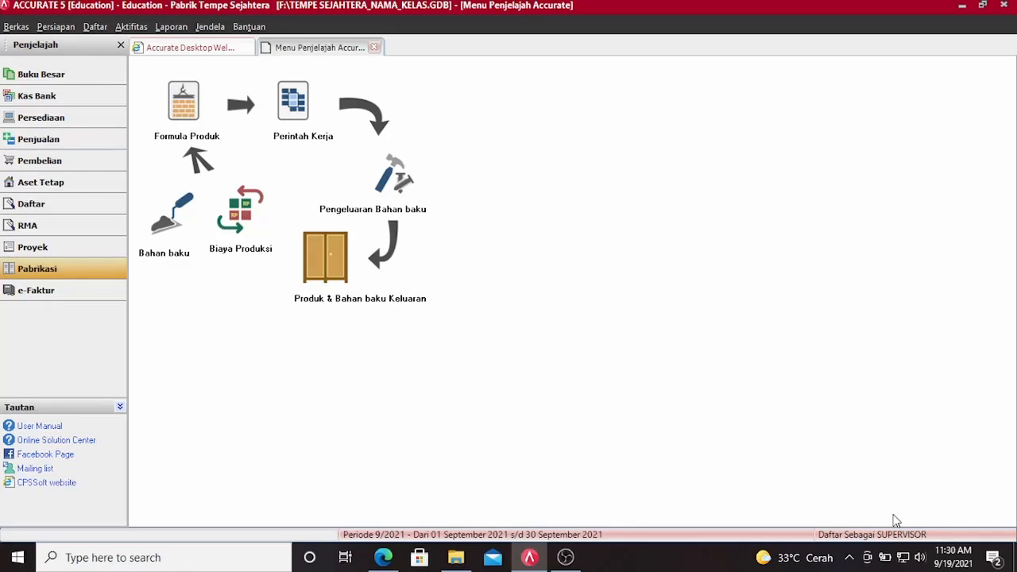
Create material release MR09-1 dated 13/09/2012 for work order WO09-1 with the description "Lama pekerjaan 4 hari"
click(400, 208)
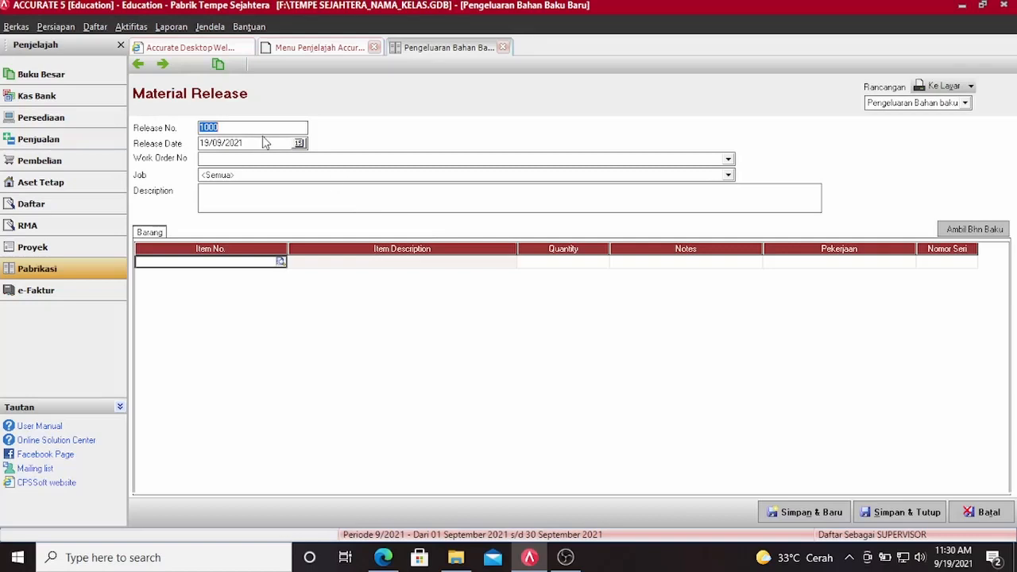
text(MR09-1)
click(246, 143)
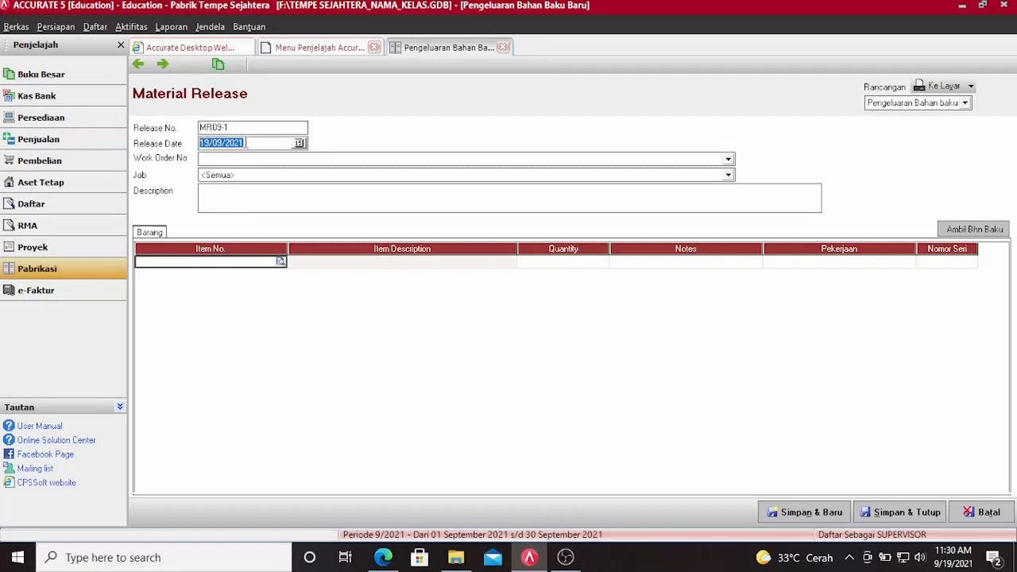
text(13/09/2012)
click(249, 160)
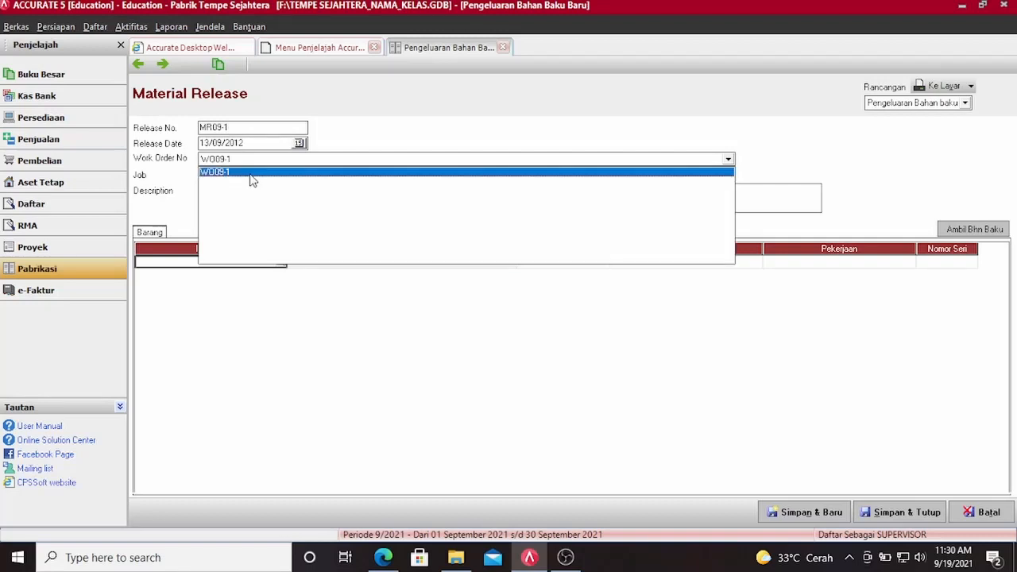
click(252, 173)
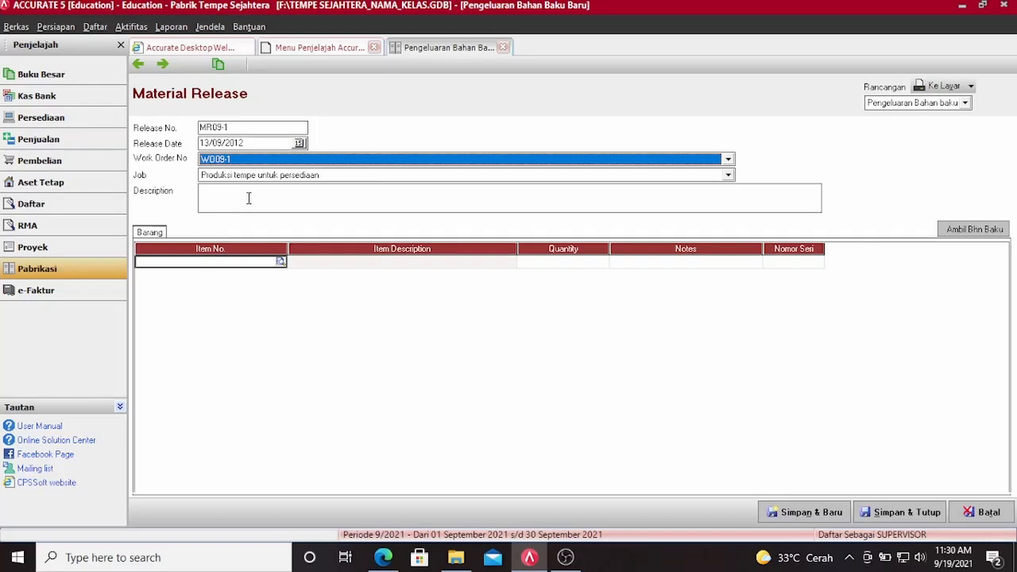
click(249, 199)
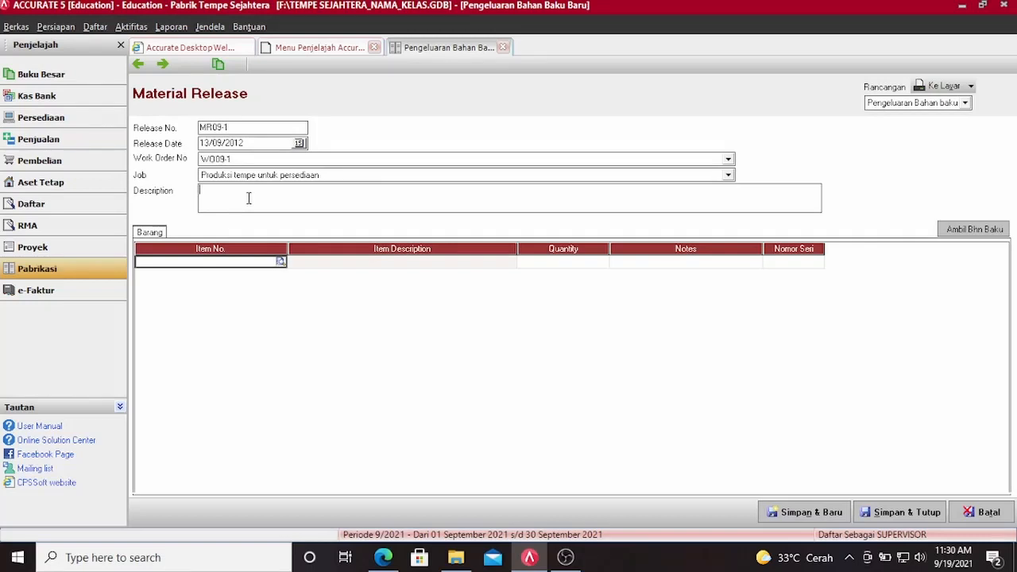
text(Lama pekerjaan 4 hari)
Bring all of the work order's raw materials, P002 through P006, into the material release, and save and close it
click(947, 235)
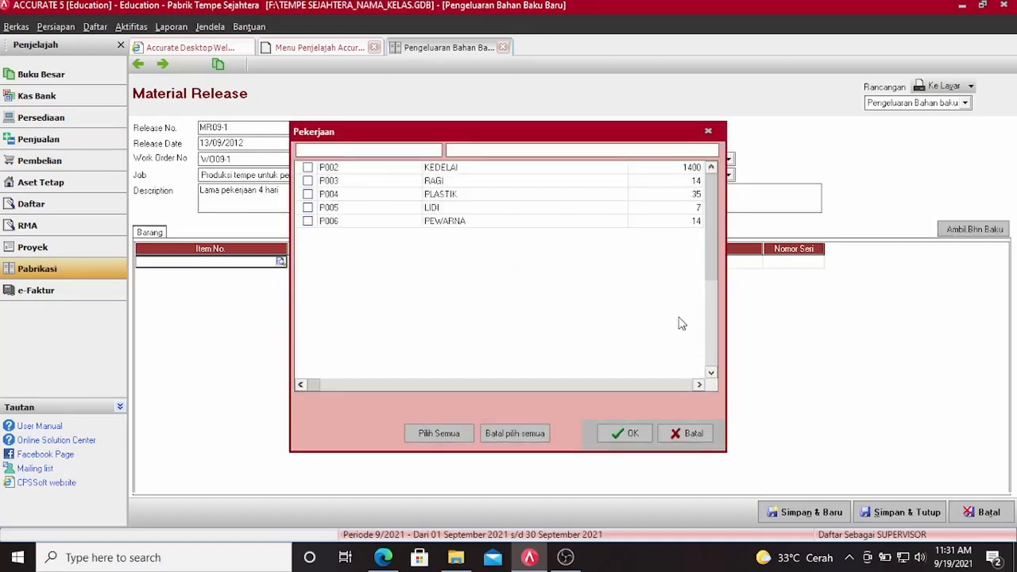
click(441, 432)
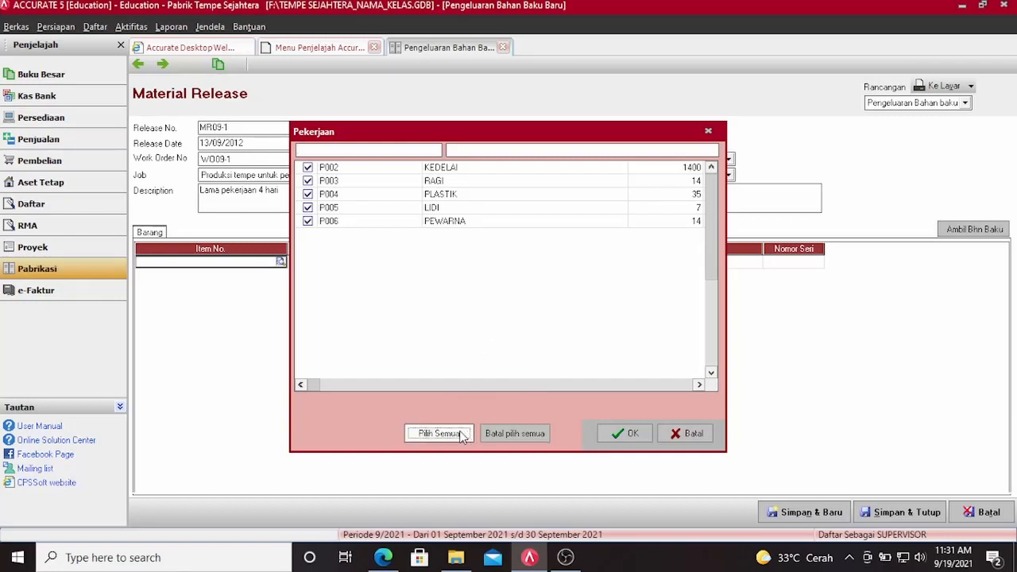
click(615, 436)
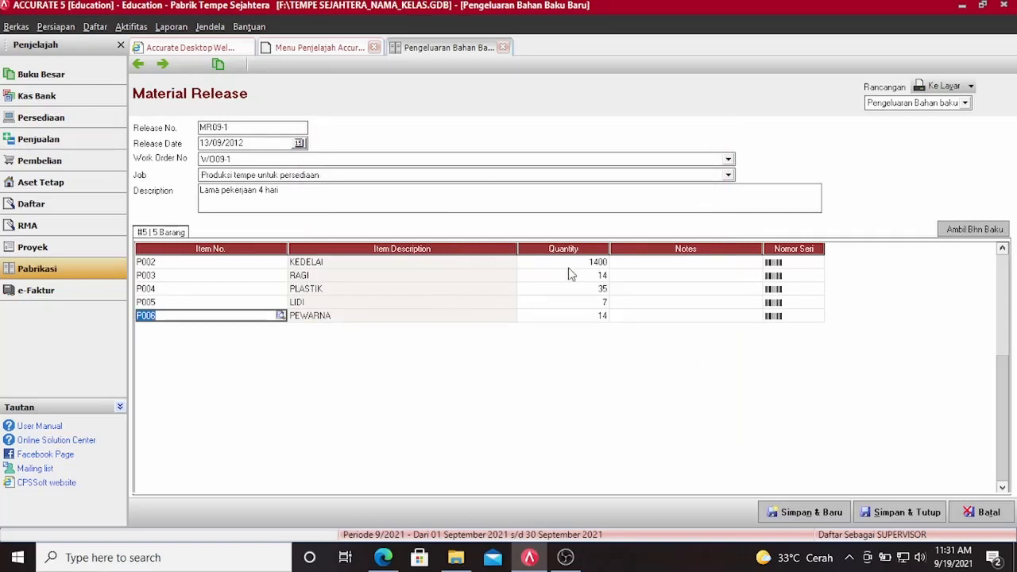
click(881, 514)
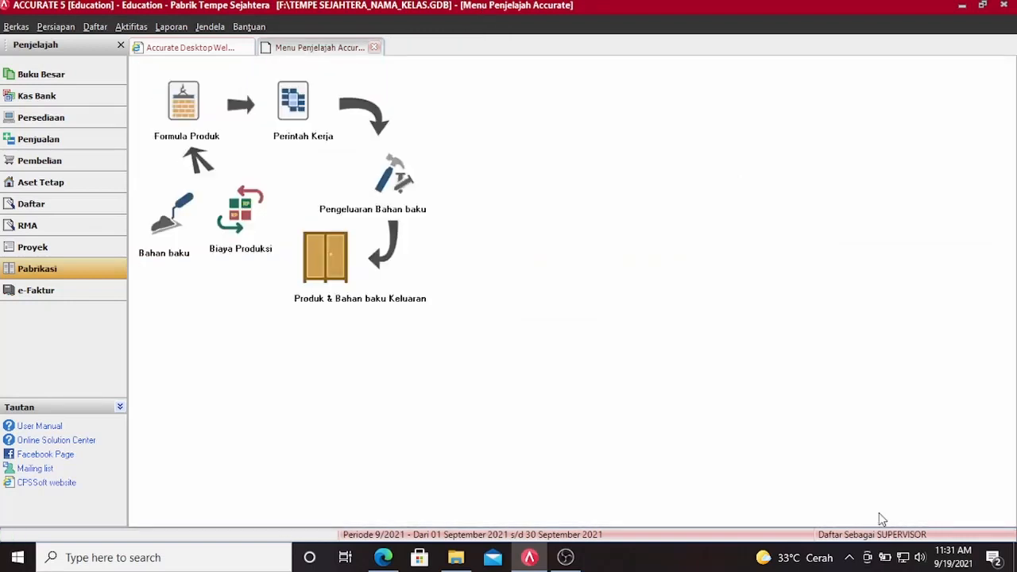